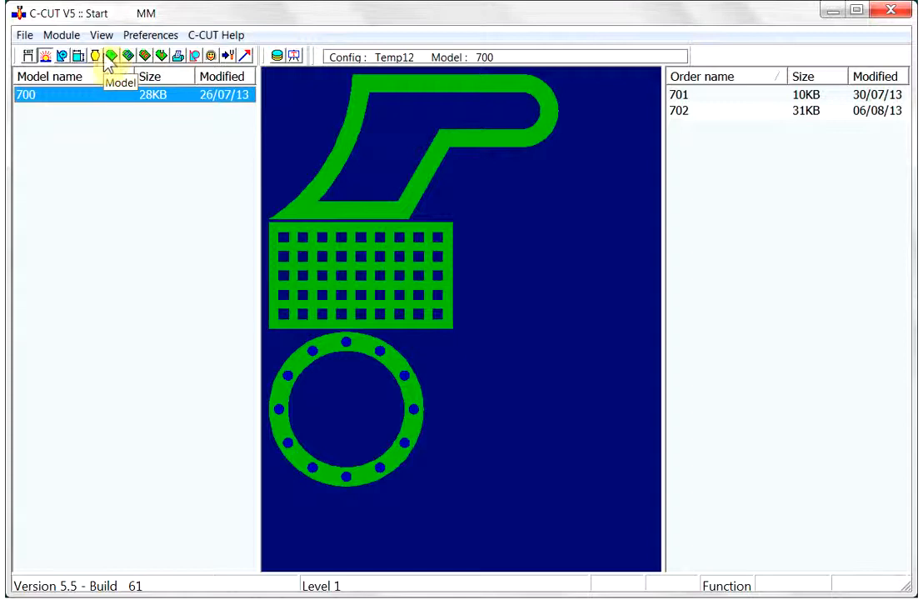
- Open model 700 in the Model module and view its parts A1, A2 and A3 one by one
{"action": "left_click", "coordinate": [95, 58]}
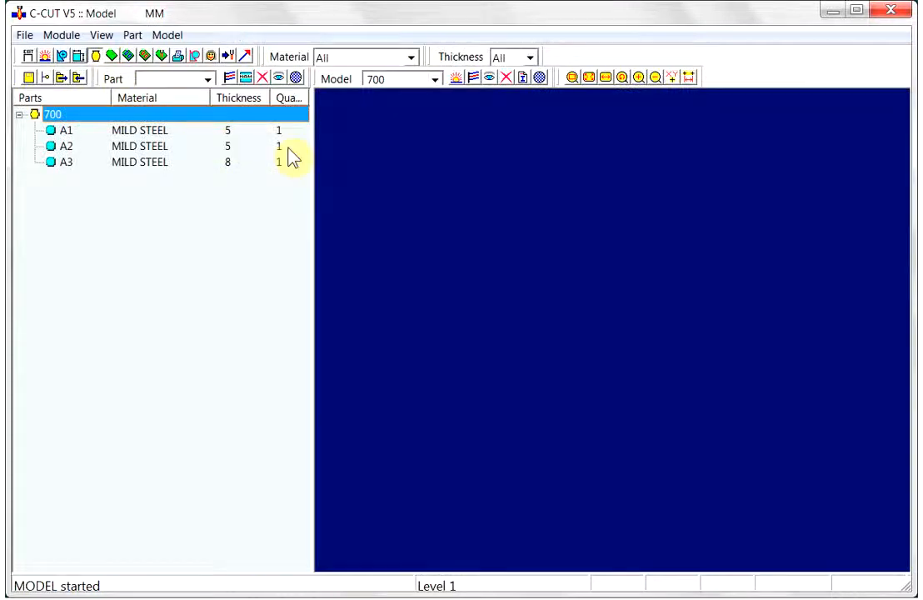
{"action": "left_click", "coordinate": [488, 78]}
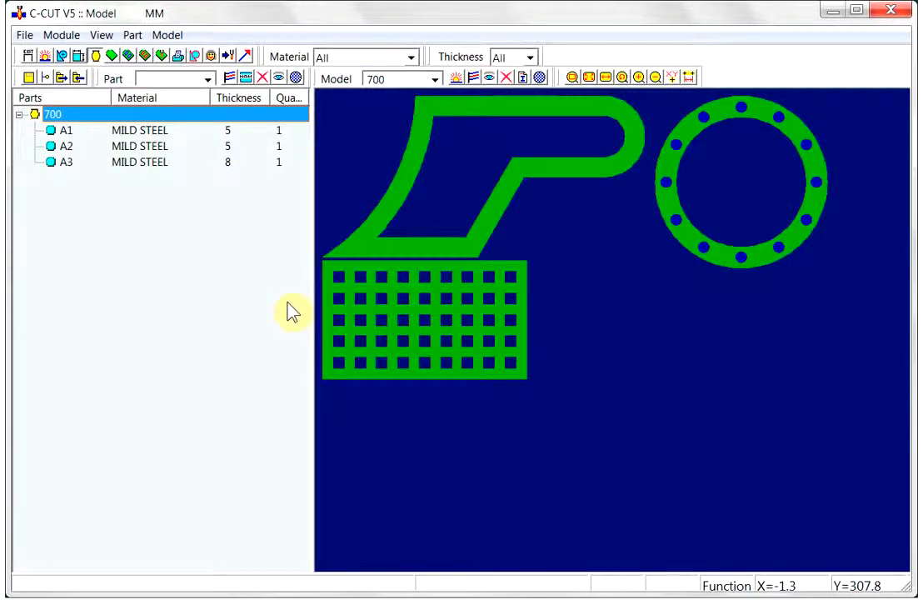
{"action": "left_click", "coordinate": [154, 131]}
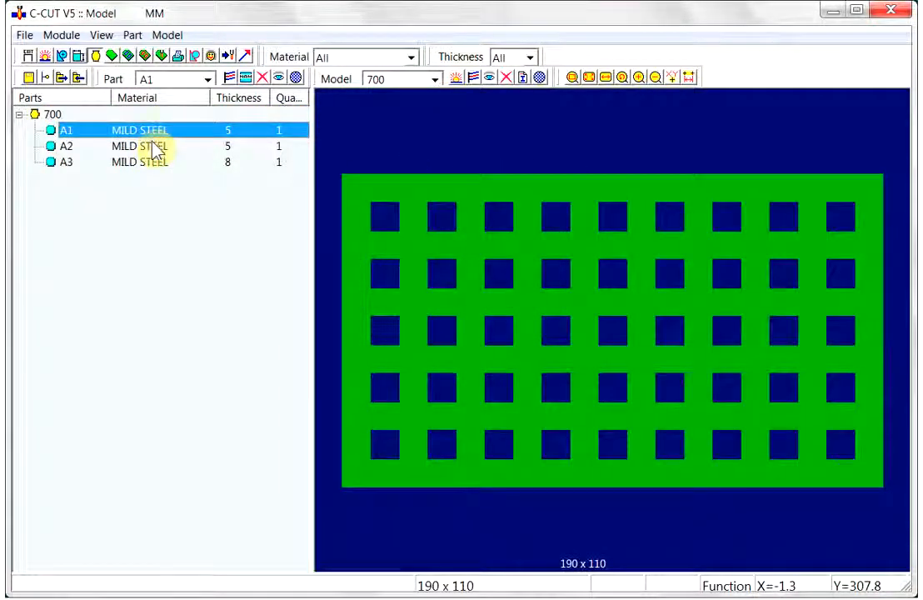
{"action": "left_click", "coordinate": [154, 148]}
{"action": "left_click", "coordinate": [147, 164]}
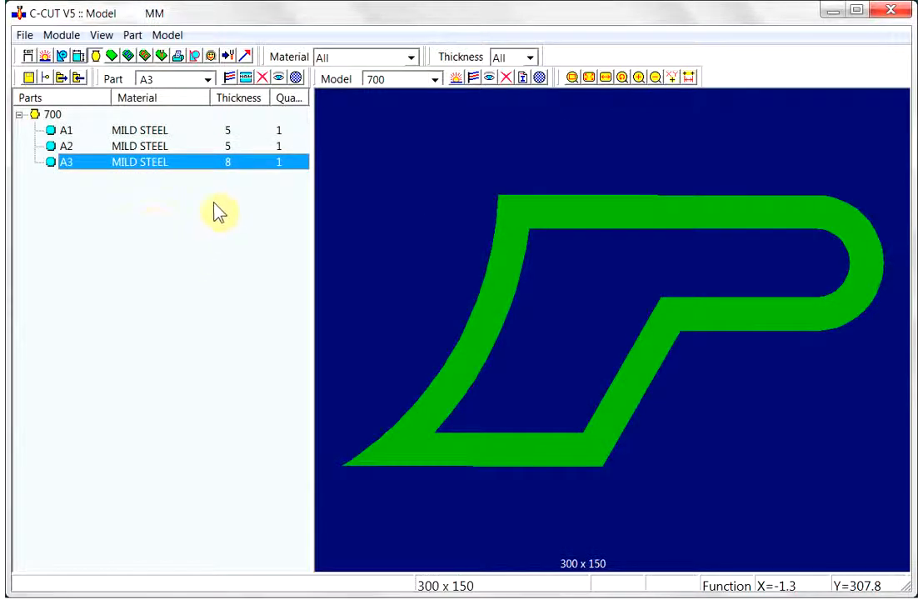
- Return to the start screen, preview orders 701 and 702, and open order 702 in the Nest module
{"action": "left_click", "coordinate": [45, 56]}
{"action": "left_click", "coordinate": [678, 96]}
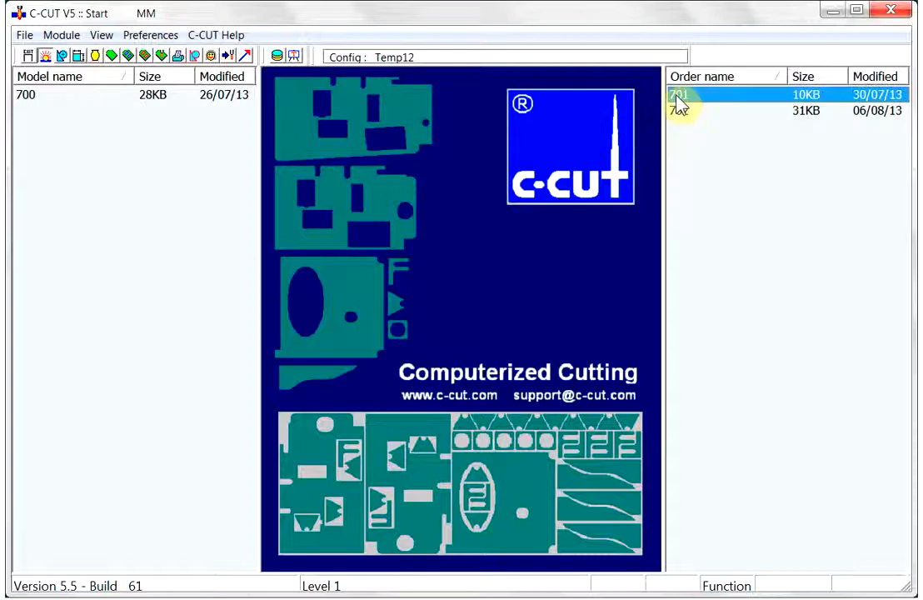
{"action": "left_click", "coordinate": [681, 113]}
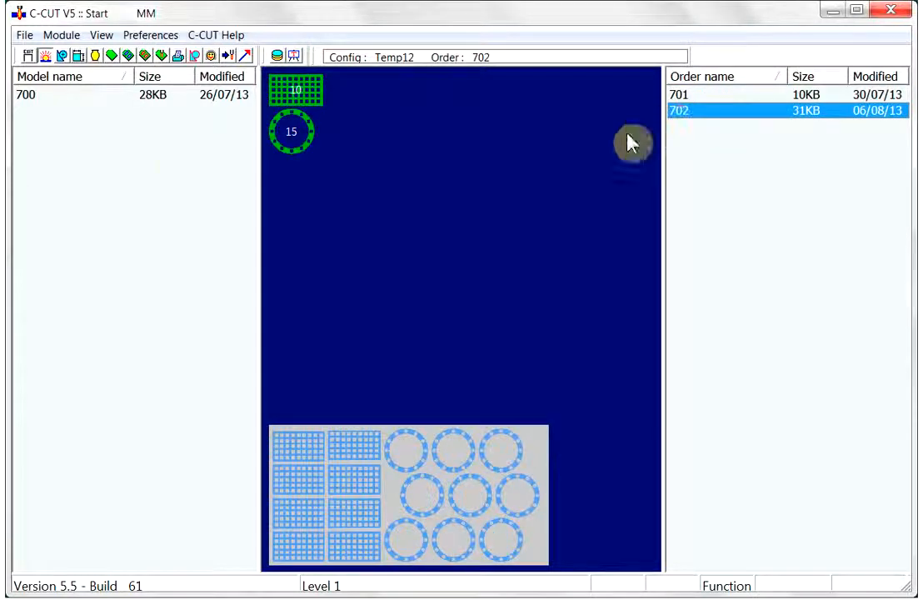
{"action": "left_click", "coordinate": [129, 56]}
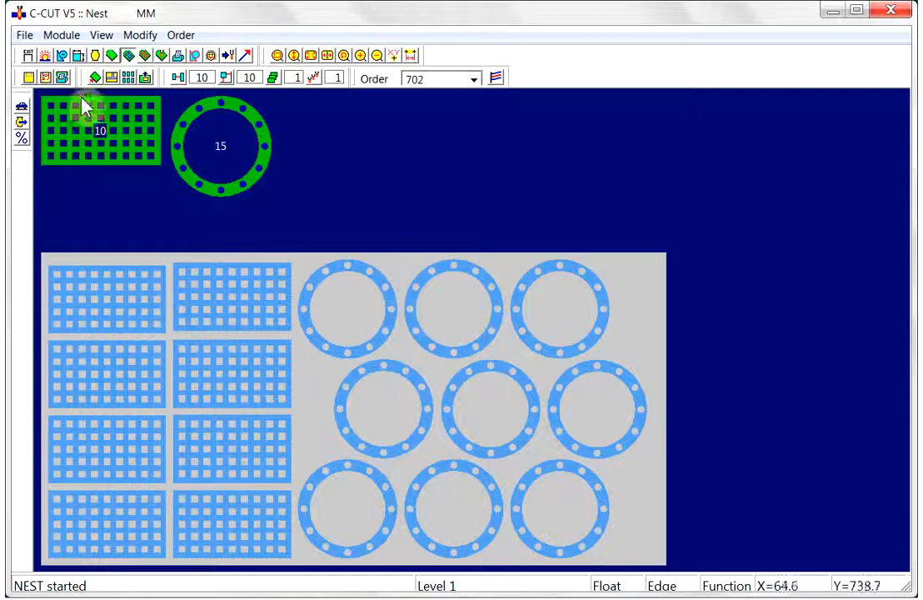
- Open the Geometry module and import the file A1.dxf
{"action": "left_click", "coordinate": [63, 56]}
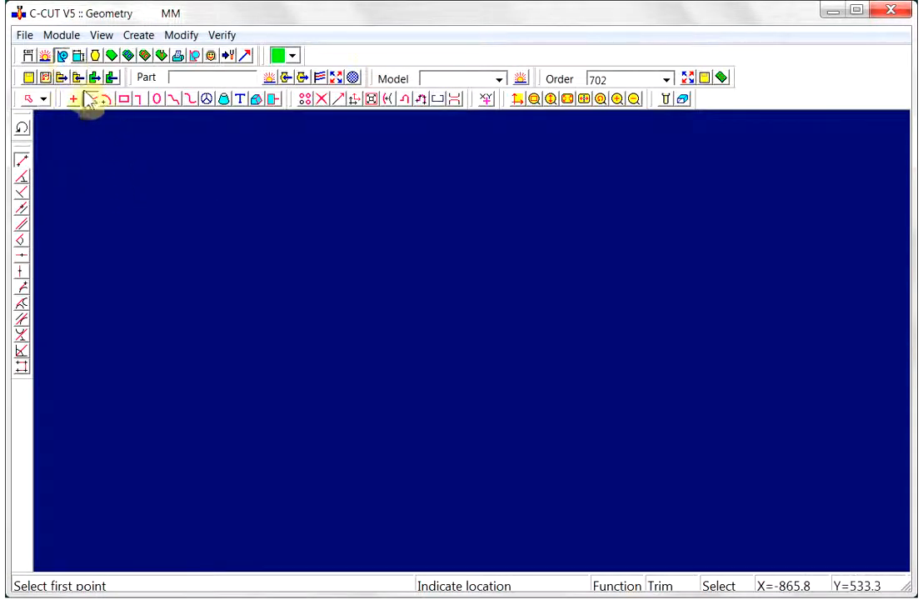
{"action": "left_click", "coordinate": [77, 79]}
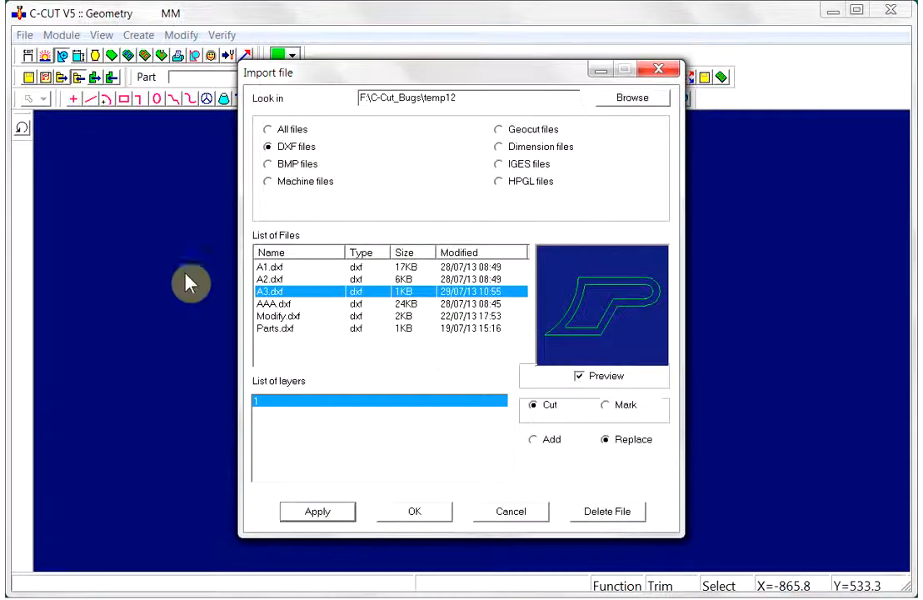
{"action": "left_click", "coordinate": [283, 267]}
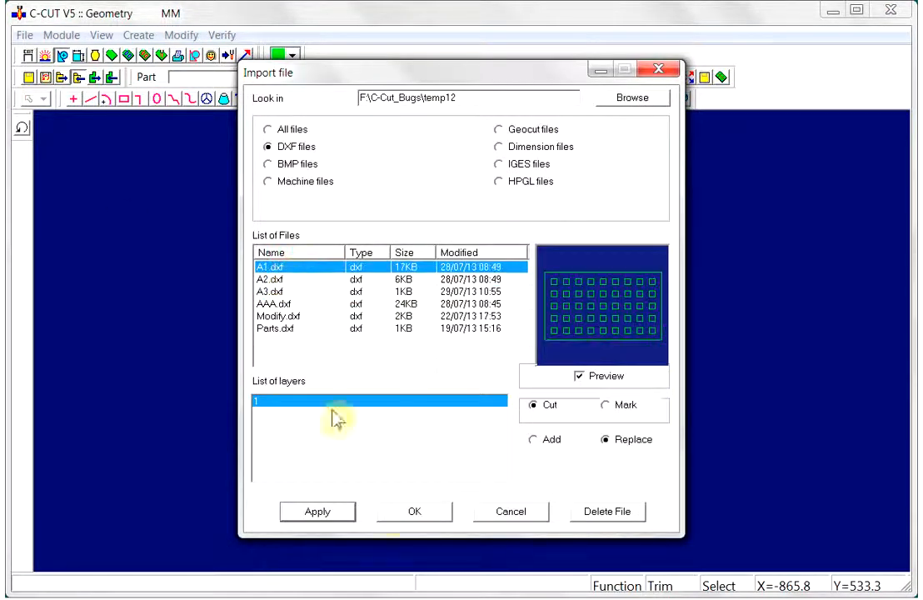
{"action": "left_click", "coordinate": [327, 513]}
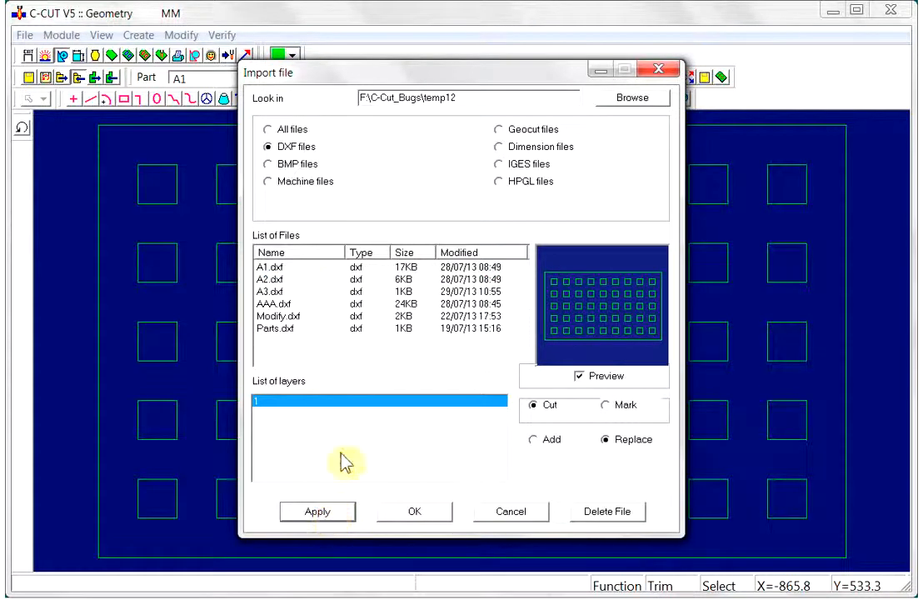
- Import A2.dxf in Add mode so it joins the existing A1 geometry
{"action": "left_click", "coordinate": [275, 280]}
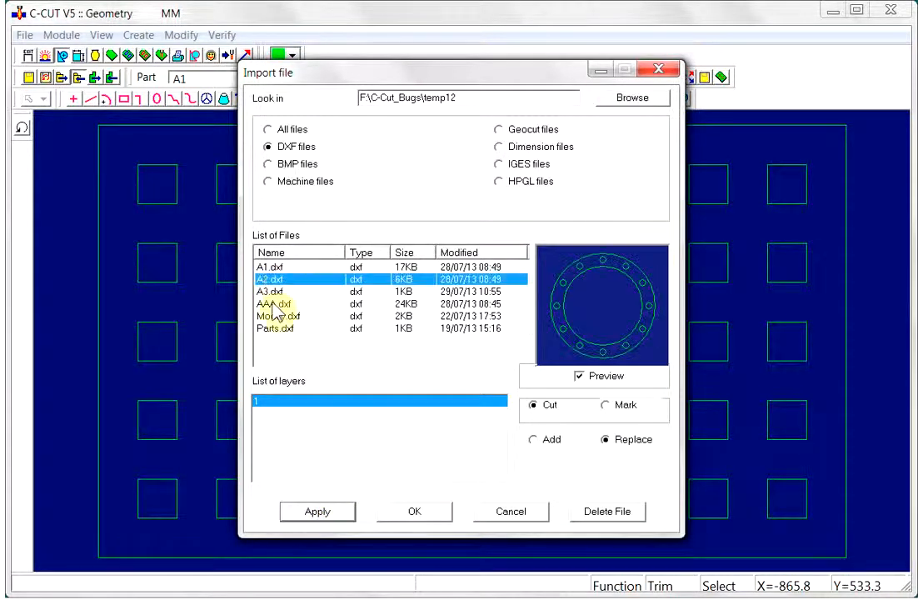
{"action": "left_click", "coordinate": [534, 440]}
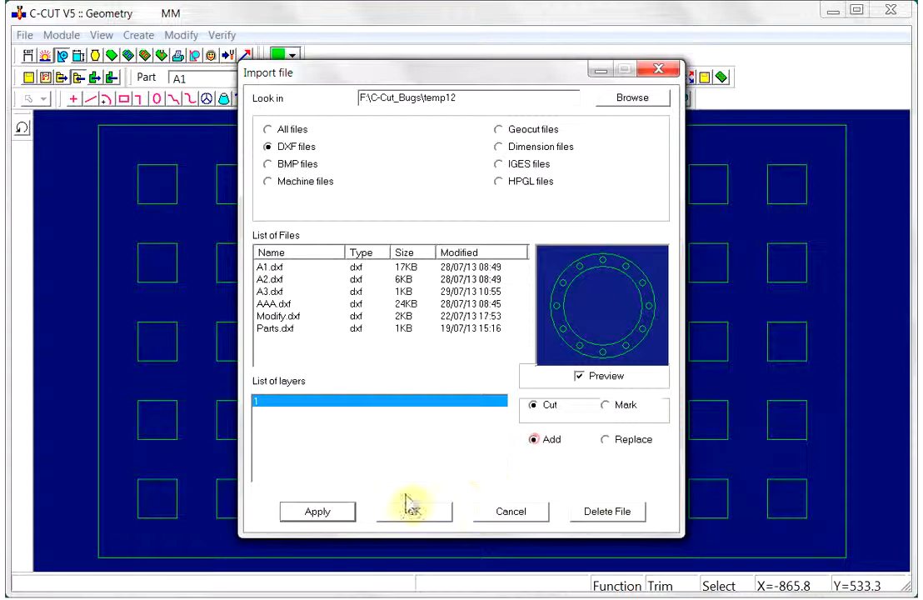
{"action": "left_click", "coordinate": [420, 513]}
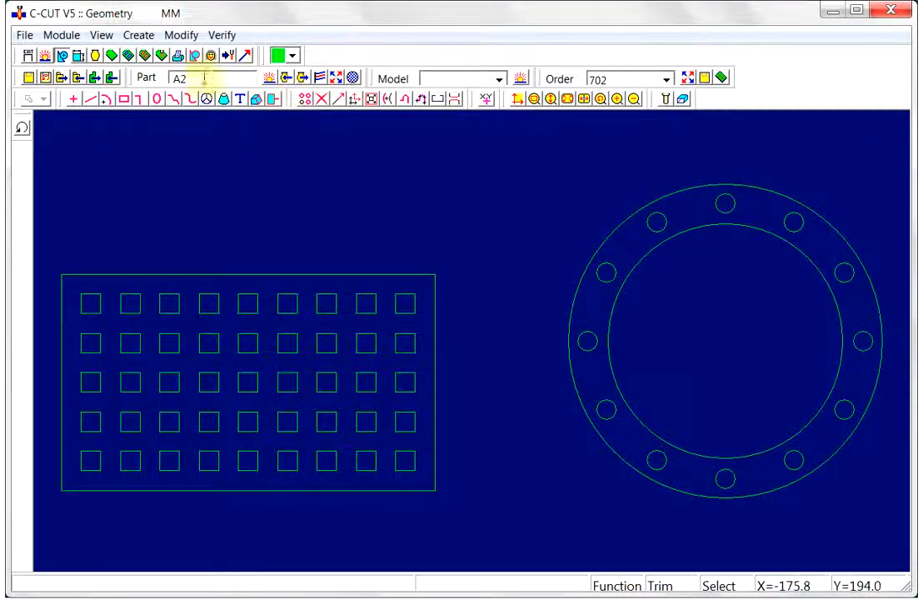
- Create a new model named 500 and enter C as the new part name
{"action": "left_click", "coordinate": [520, 79]}
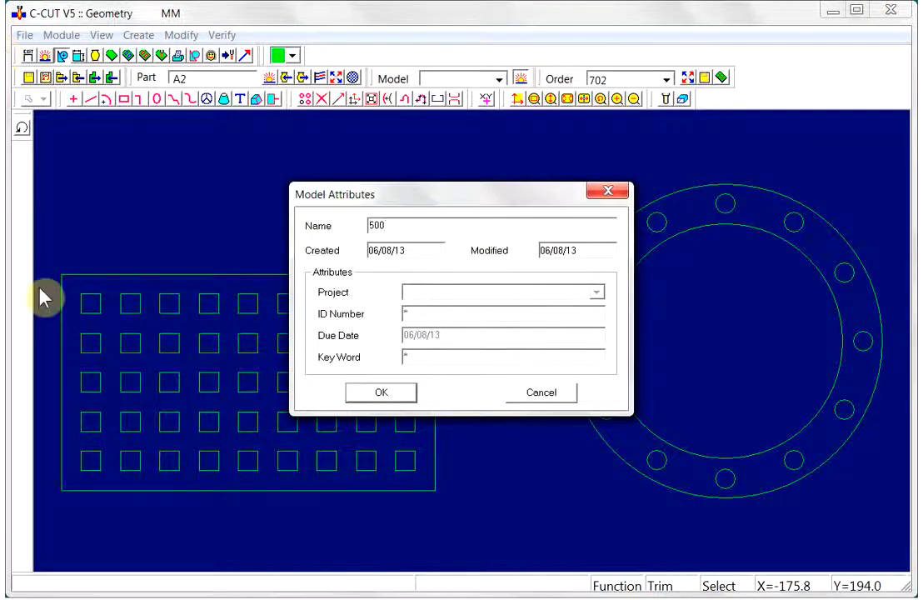
{"action": "left_click", "coordinate": [382, 395]}
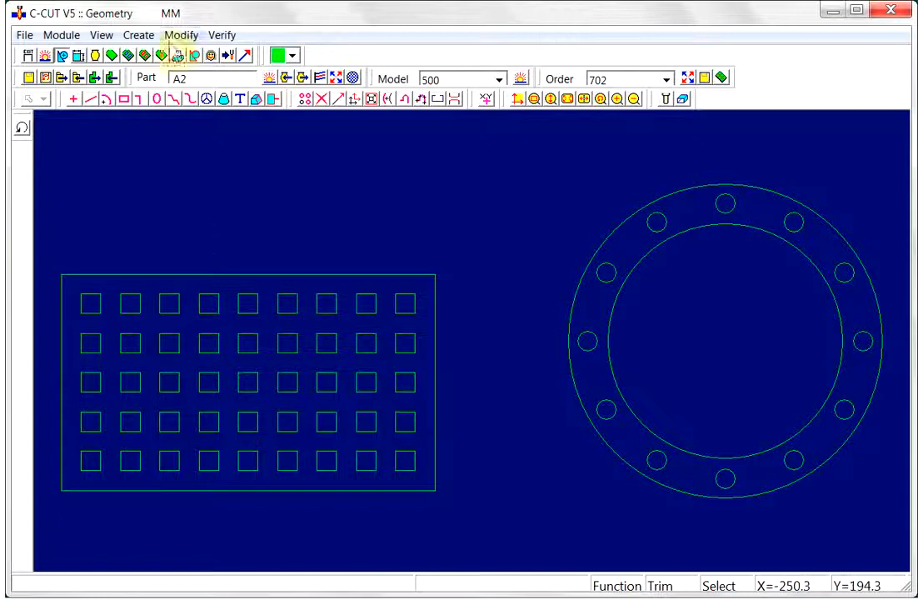
{"action": "left_click", "coordinate": [270, 80]}
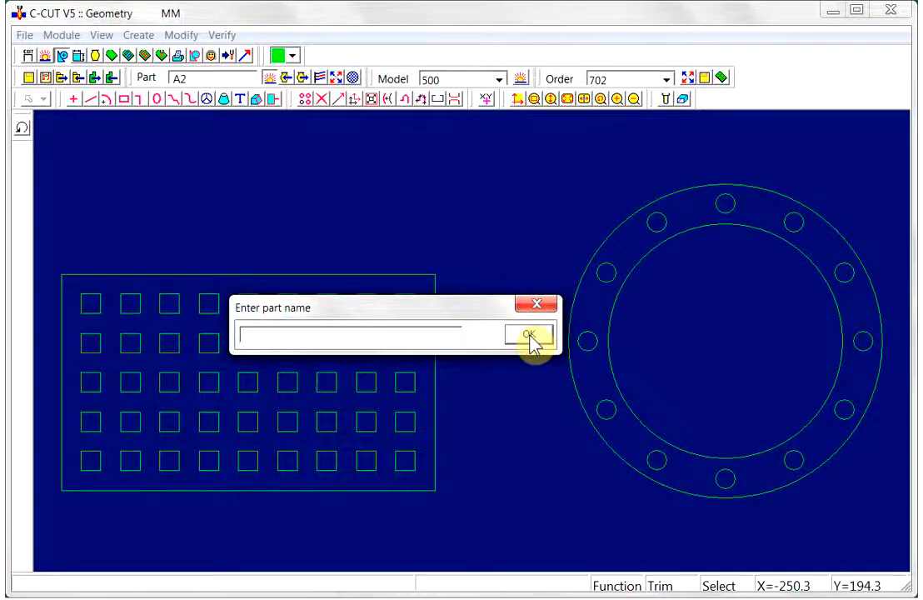
{"action": "type", "text": "C"}
{"action": "left_click", "coordinate": [538, 337]}
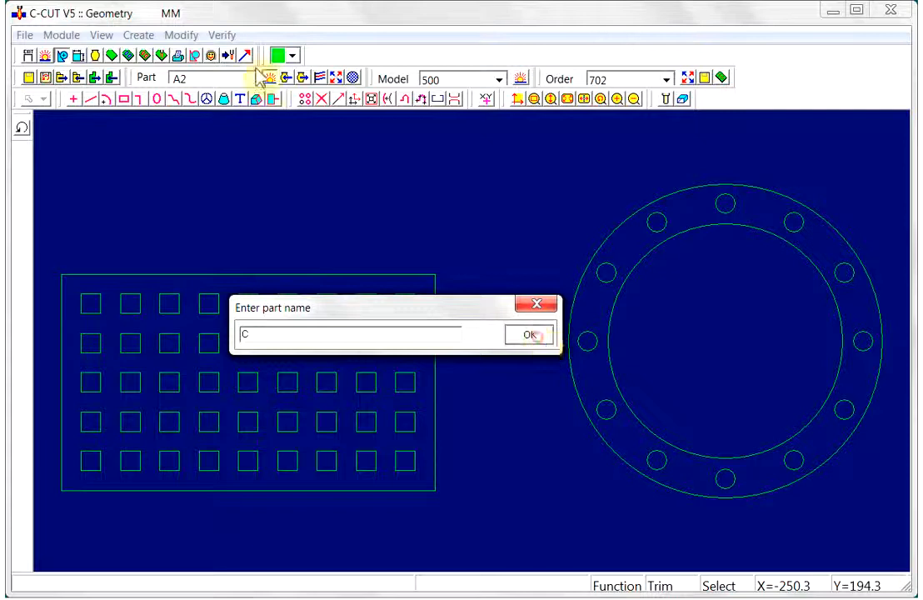
- Open the save-part dialog and set part C's material to MILD STEEL and thickness to 5
{"action": "left_click", "coordinate": [288, 78]}
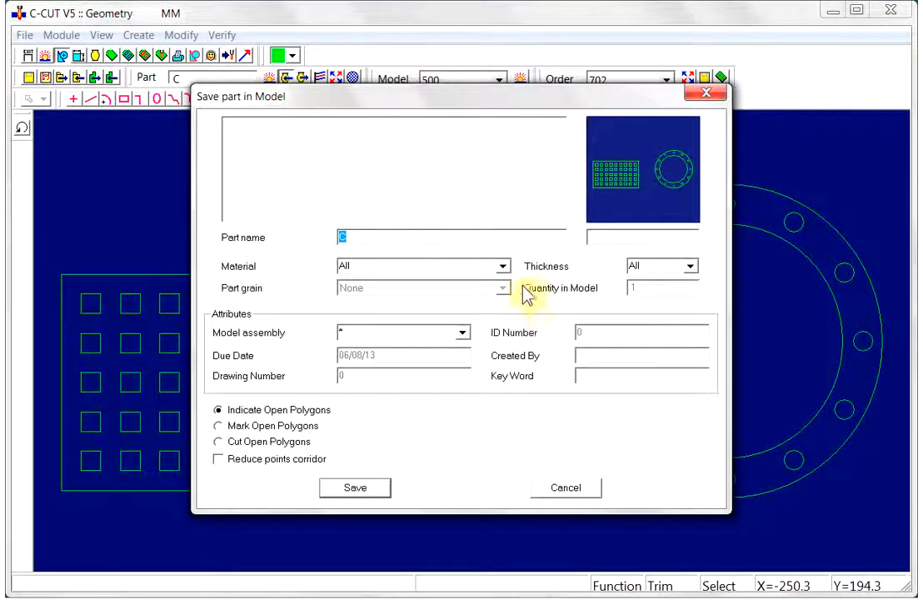
{"action": "left_click", "coordinate": [503, 266]}
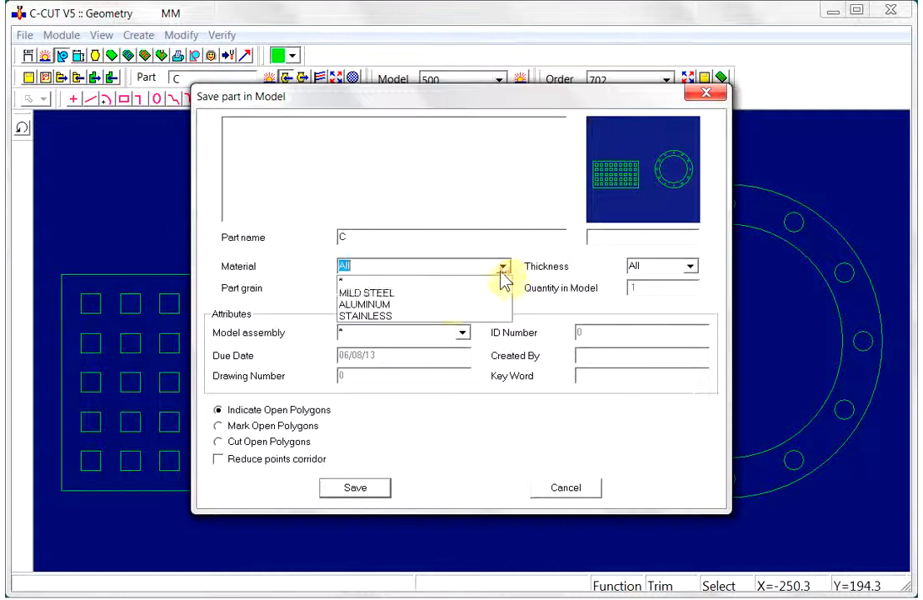
{"action": "left_click", "coordinate": [441, 292]}
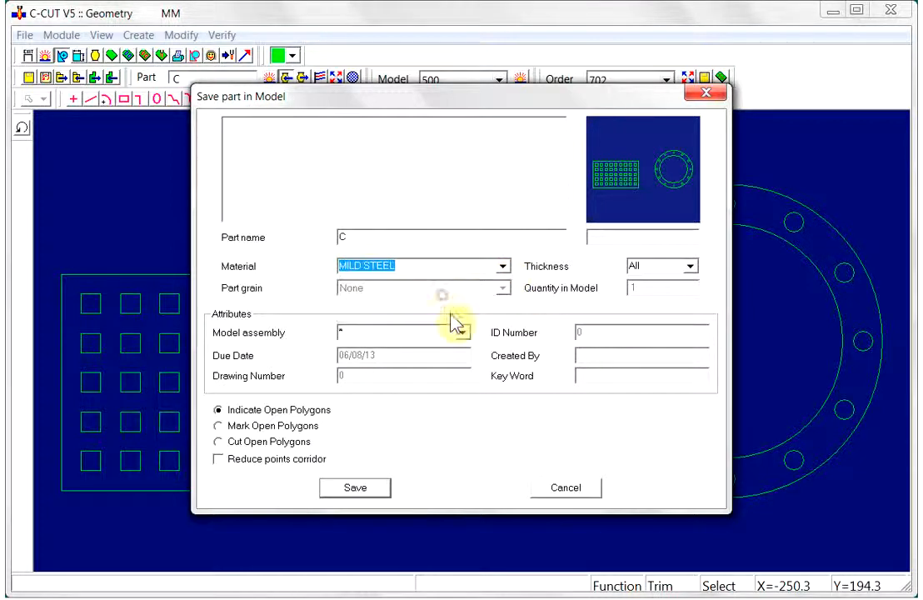
{"action": "left_click", "coordinate": [691, 267]}
{"action": "scroll", "coordinate": [697, 429], "scroll_direction": "down", "scroll_amount": 5}
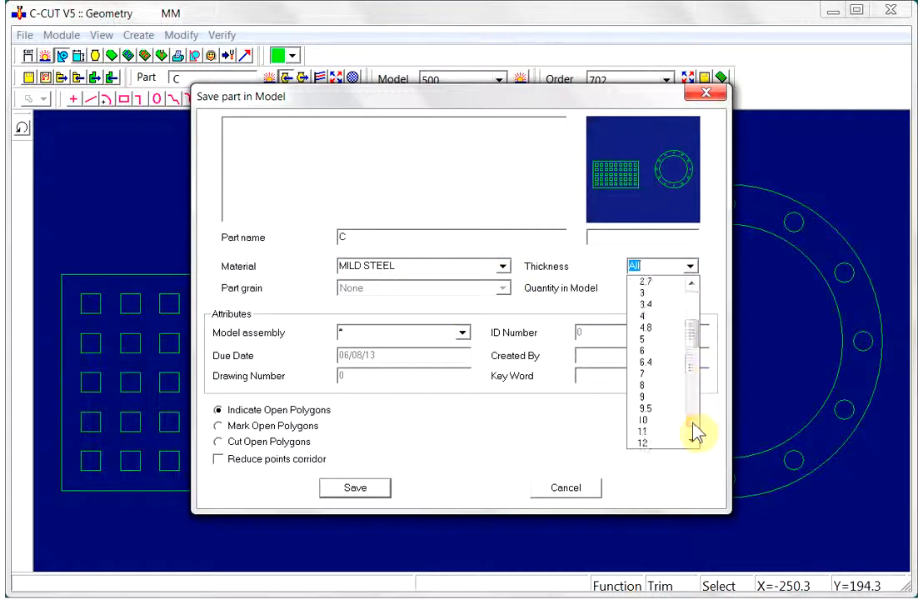
{"action": "left_click", "coordinate": [656, 305]}
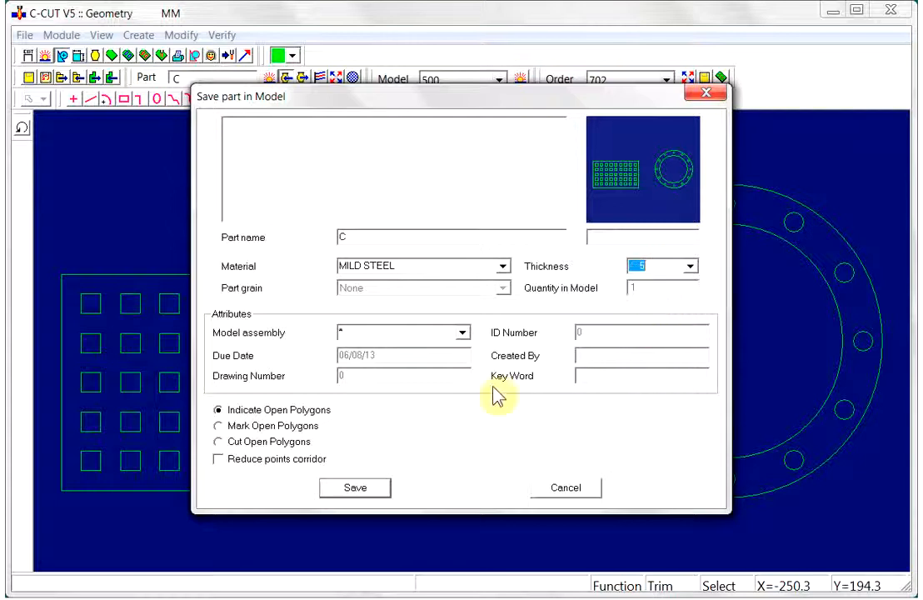
- Save the parts into the model using All auto and purge the geometry
{"action": "left_click", "coordinate": [350, 491]}
{"action": "left_click", "coordinate": [420, 373]}
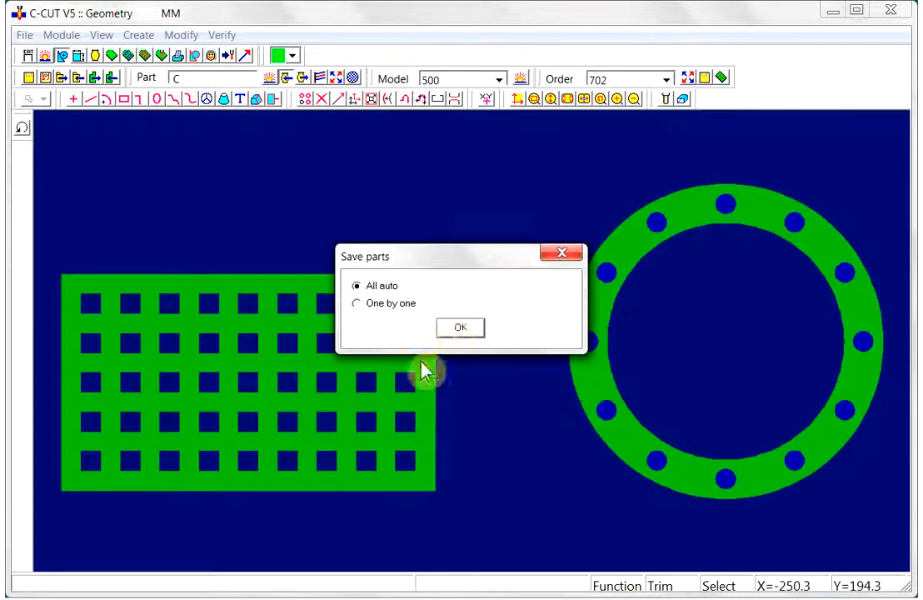
{"action": "left_click", "coordinate": [455, 328]}
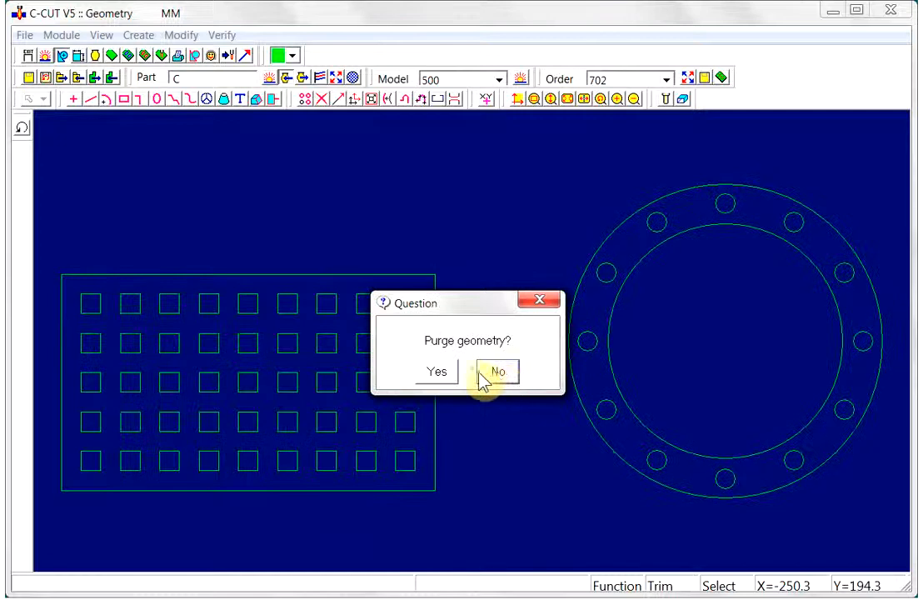
{"action": "left_click", "coordinate": [439, 372]}
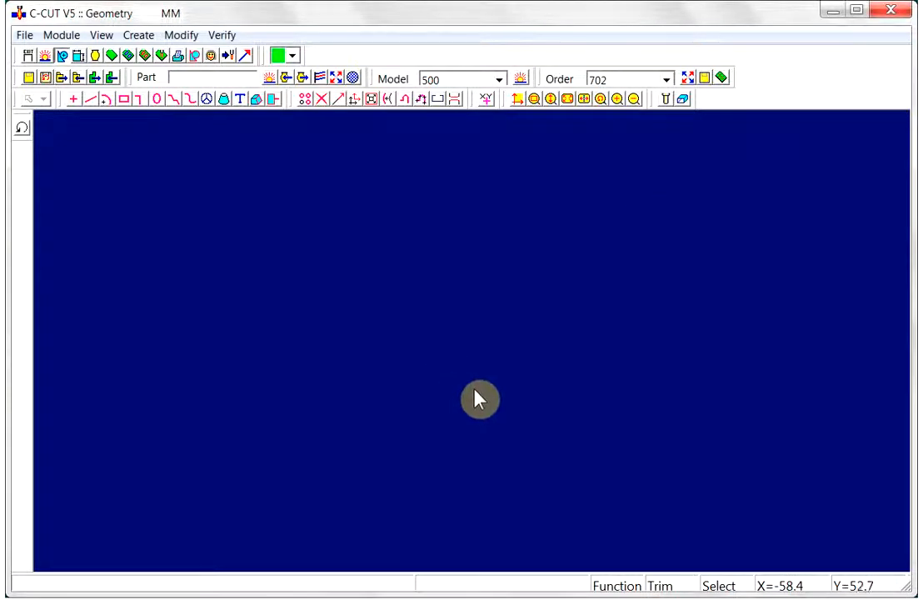
- Import the file A3.dxf into the empty geometry workspace
{"action": "left_click", "coordinate": [78, 78]}
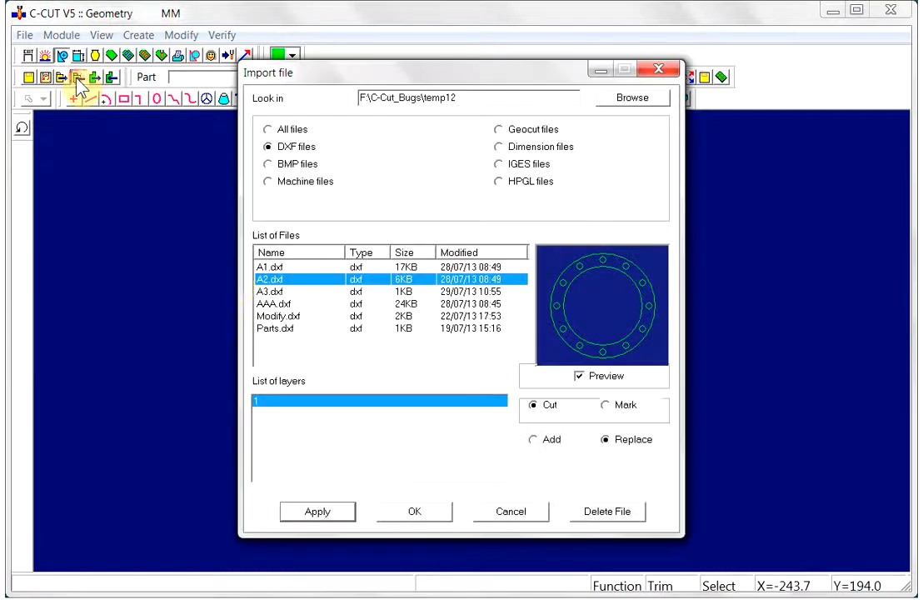
{"action": "left_click", "coordinate": [268, 292]}
{"action": "left_click", "coordinate": [328, 513]}
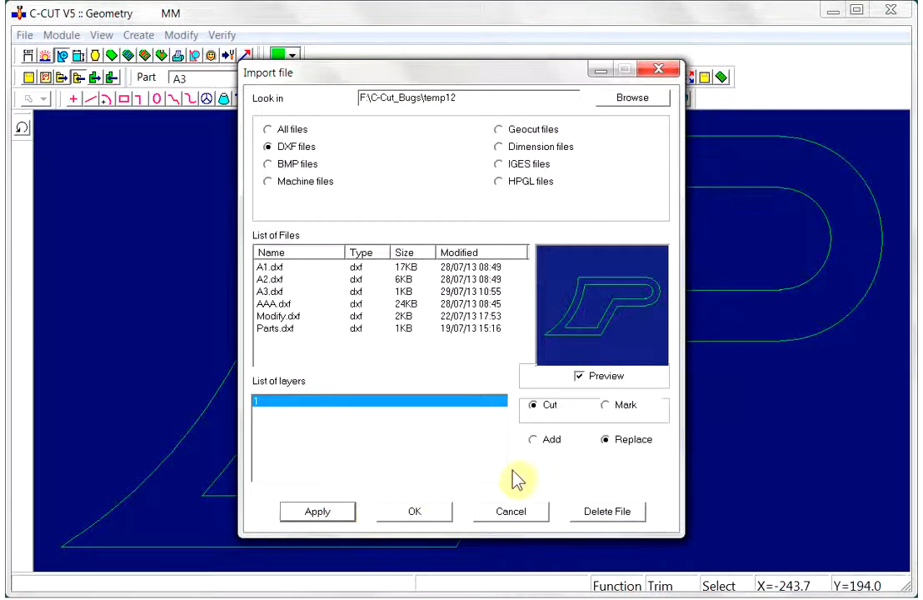
{"action": "left_click", "coordinate": [407, 517]}
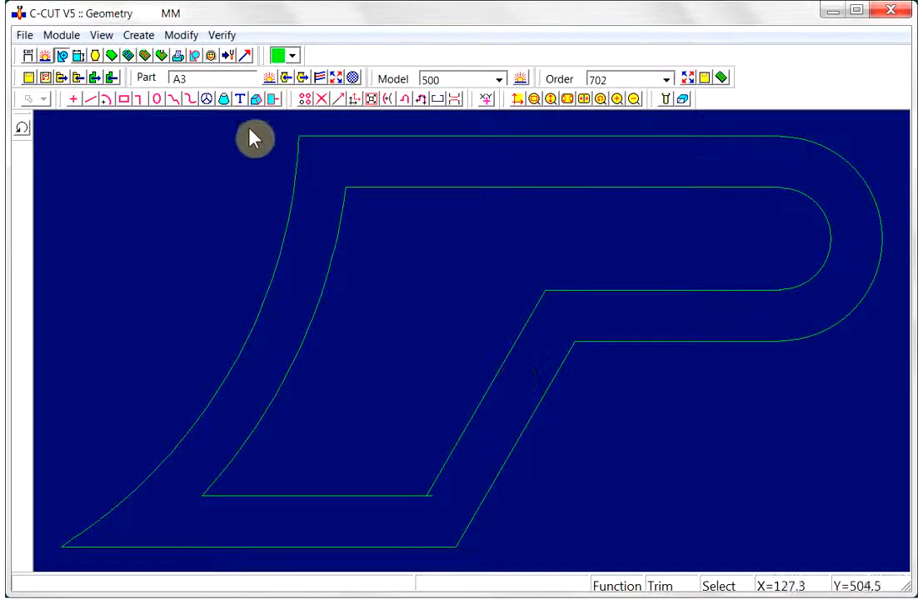
- Save the A3 geometry in the model as part C3, MILD STEEL, thickness 8
{"action": "left_click", "coordinate": [286, 78]}
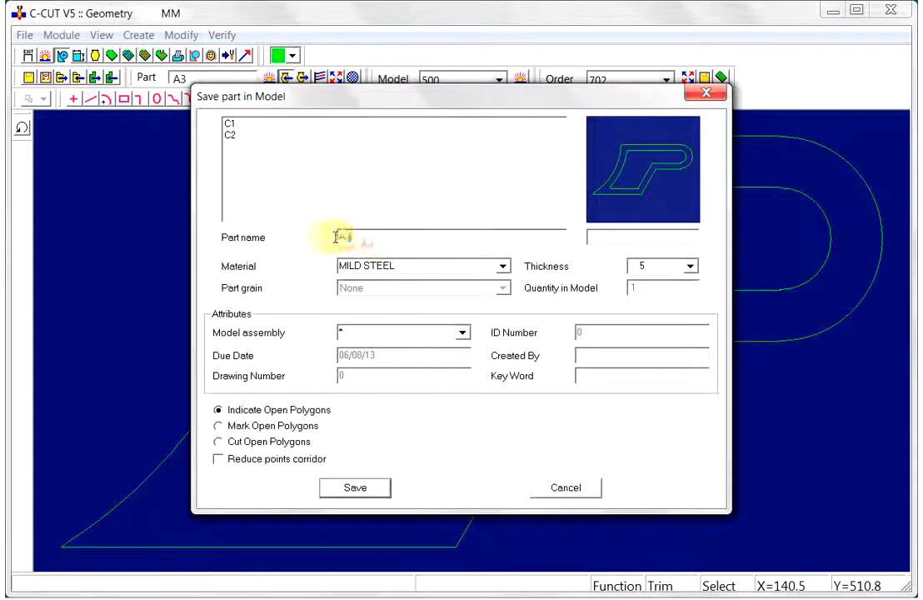
{"action": "type", "text": "C"}
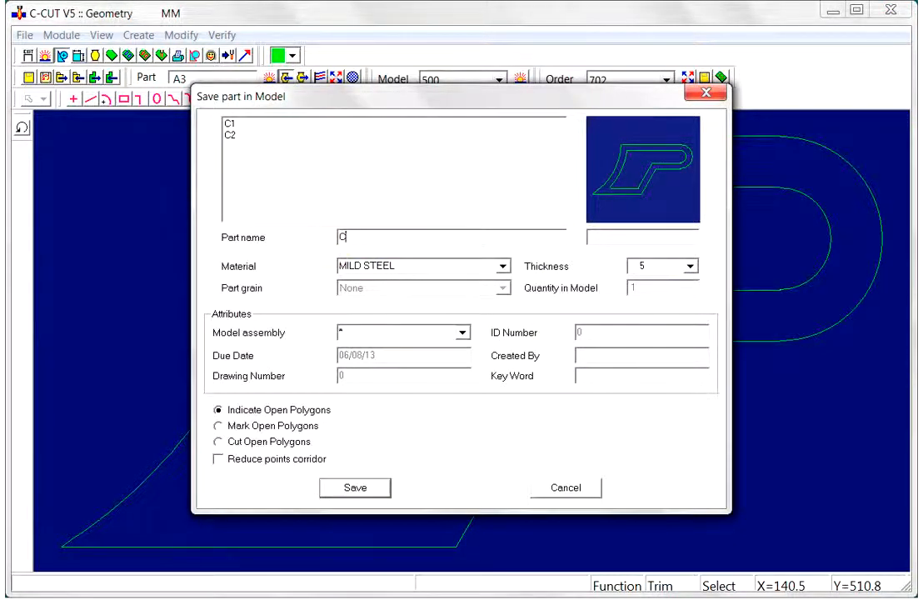
{"action": "type", "text": "3"}
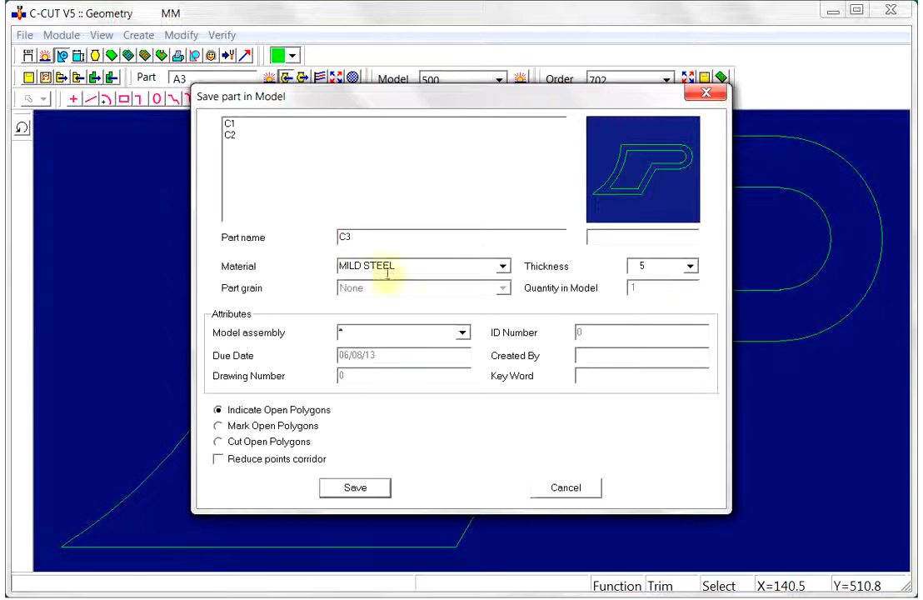
{"action": "left_click", "coordinate": [691, 265]}
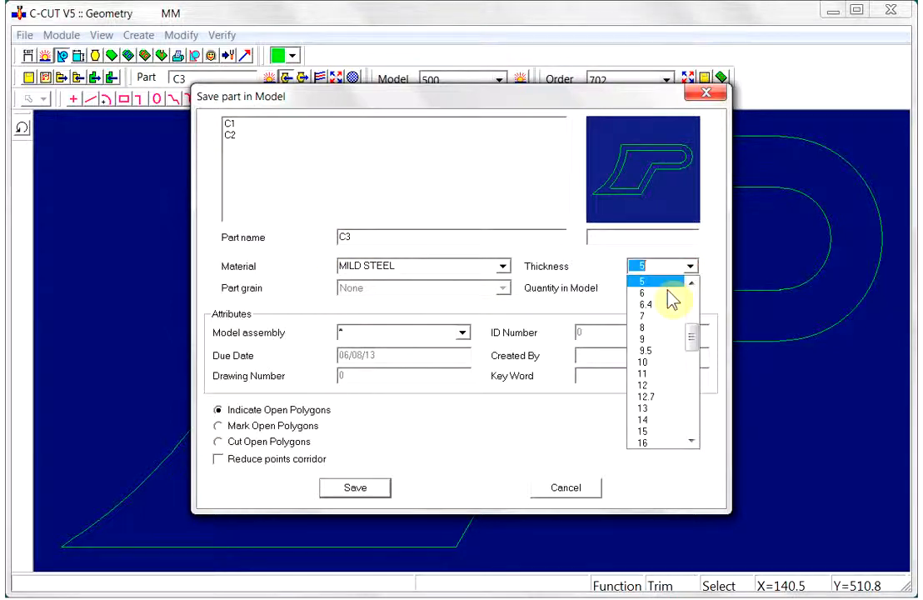
{"action": "left_click", "coordinate": [651, 330]}
{"action": "left_click", "coordinate": [355, 489]}
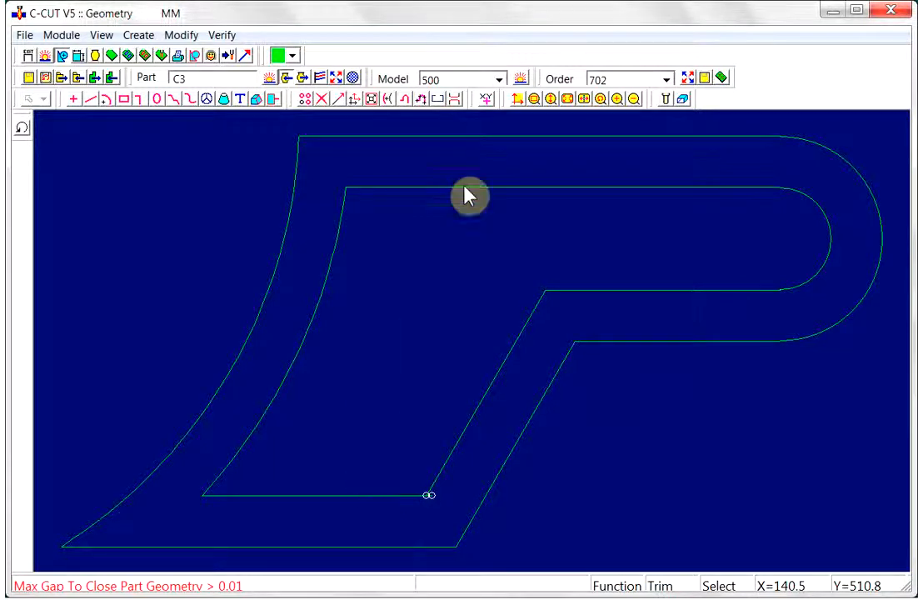
- Zoom into the open corner of the A3 geometry and trim away the short overlapping line segment
{"action": "left_click", "coordinate": [535, 98]}
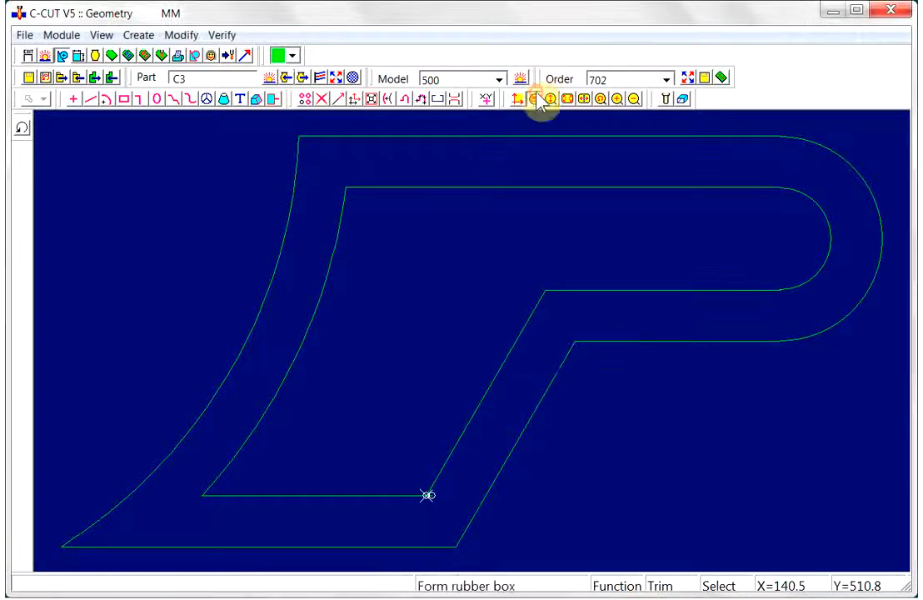
{"action": "left_click_drag", "start_coordinate": [398, 491], "coordinate": [443, 524]}
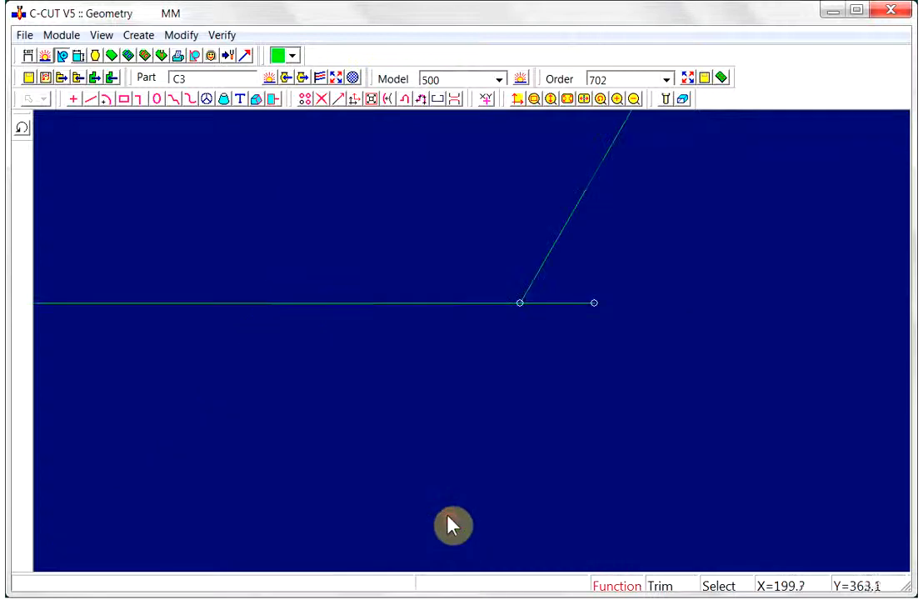
{"action": "right_click", "coordinate": [547, 304]}
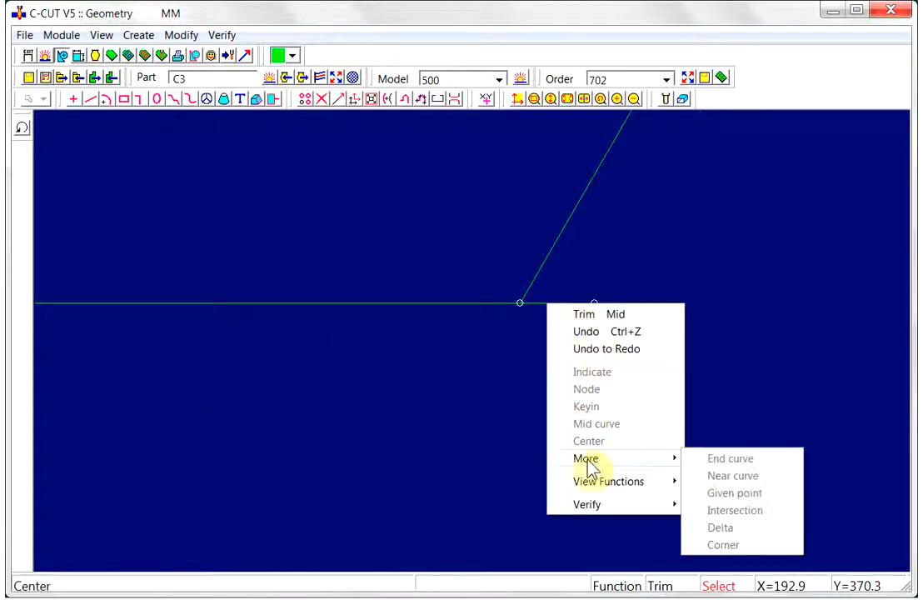
{"action": "left_click", "coordinate": [613, 314]}
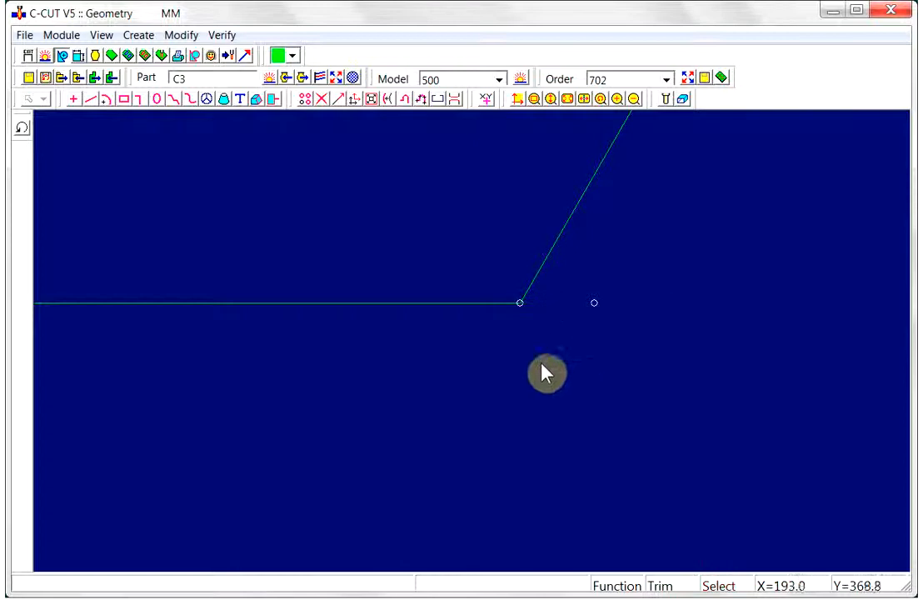
{"action": "left_click", "coordinate": [583, 99]}
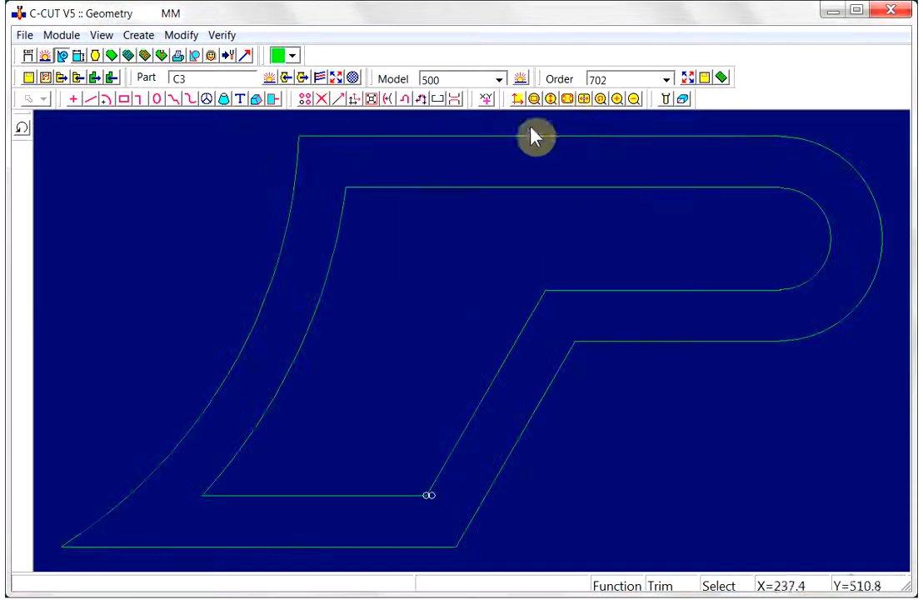
- Save the geometry into the model as part C3 and purge the geometry
{"action": "left_click", "coordinate": [286, 78]}
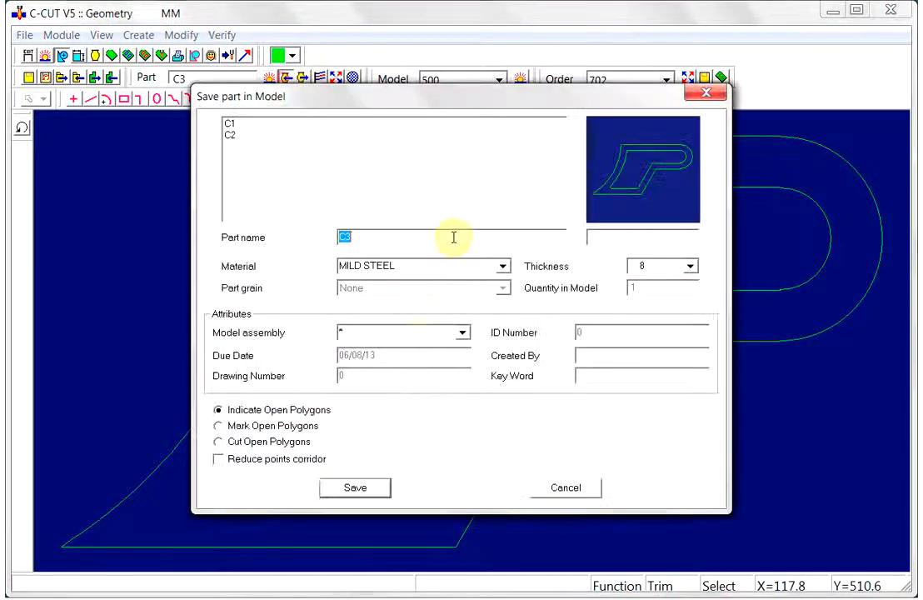
{"action": "left_click", "coordinate": [354, 493]}
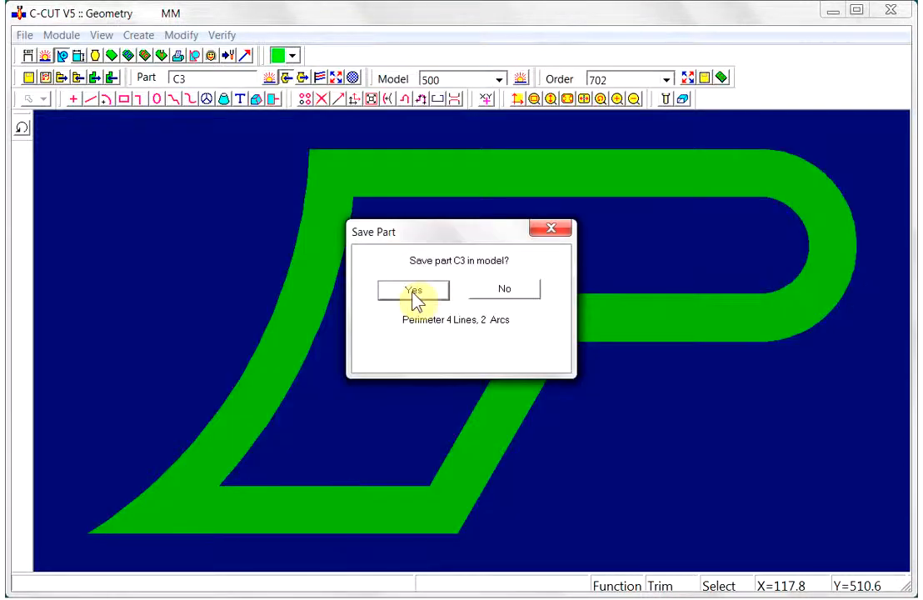
{"action": "left_click", "coordinate": [414, 291]}
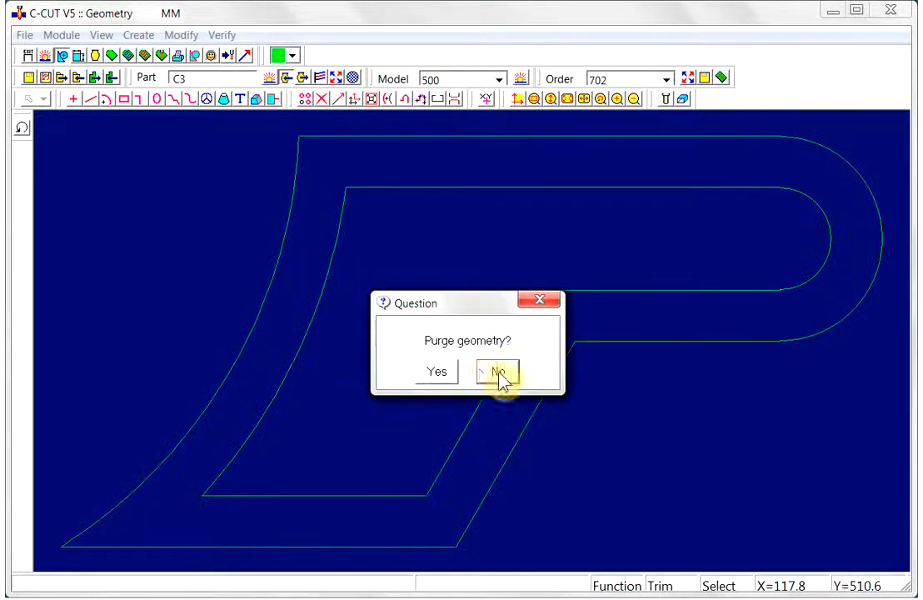
{"action": "left_click", "coordinate": [437, 371]}
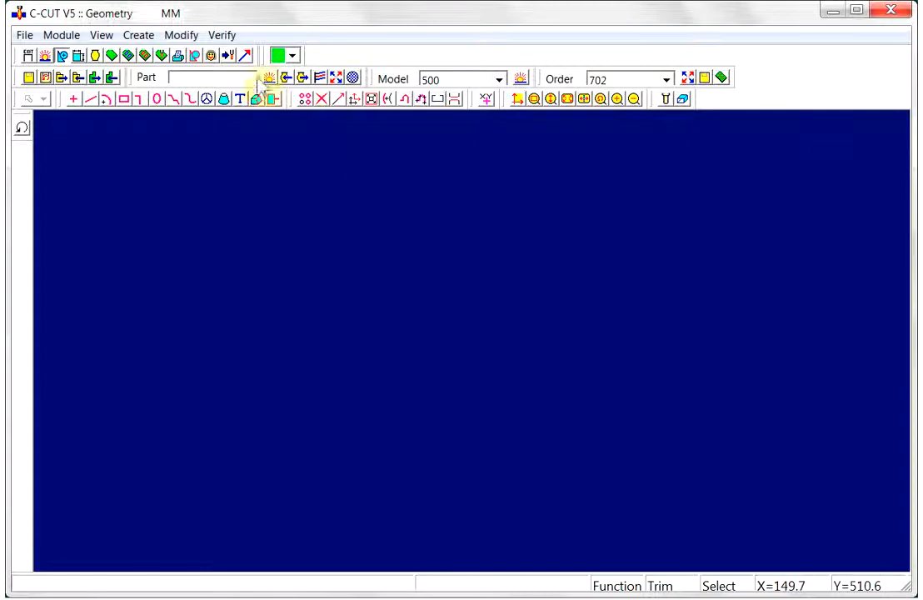
- Open the Model module and preview parts C1, C2 and C3 of model 500, then the whole model
{"action": "left_click", "coordinate": [96, 56]}
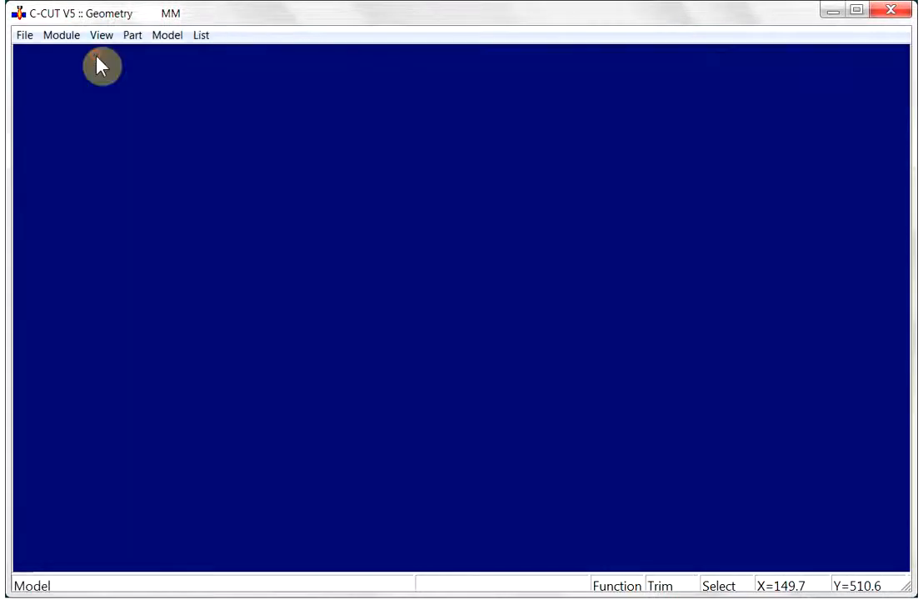
{"action": "left_click", "coordinate": [137, 137]}
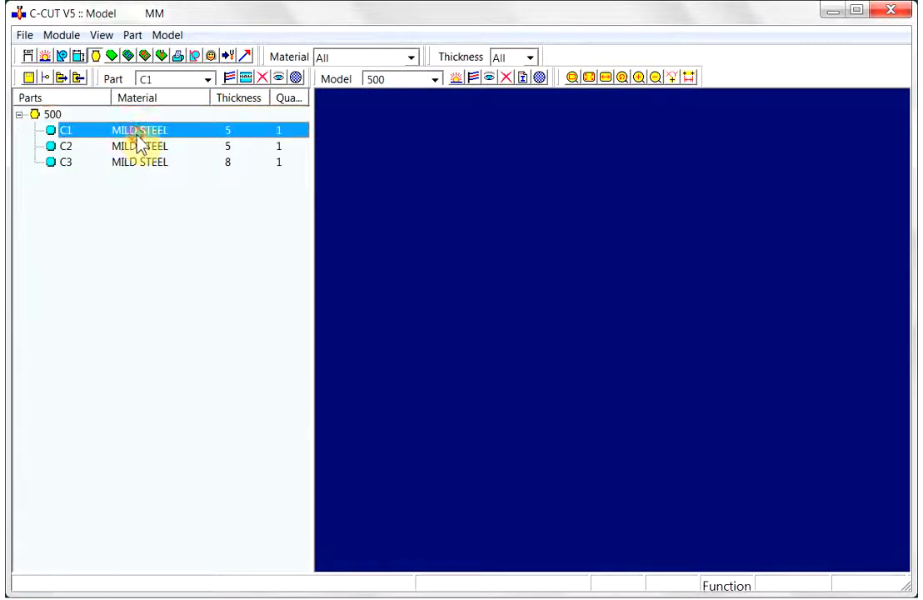
{"action": "left_click", "coordinate": [140, 151]}
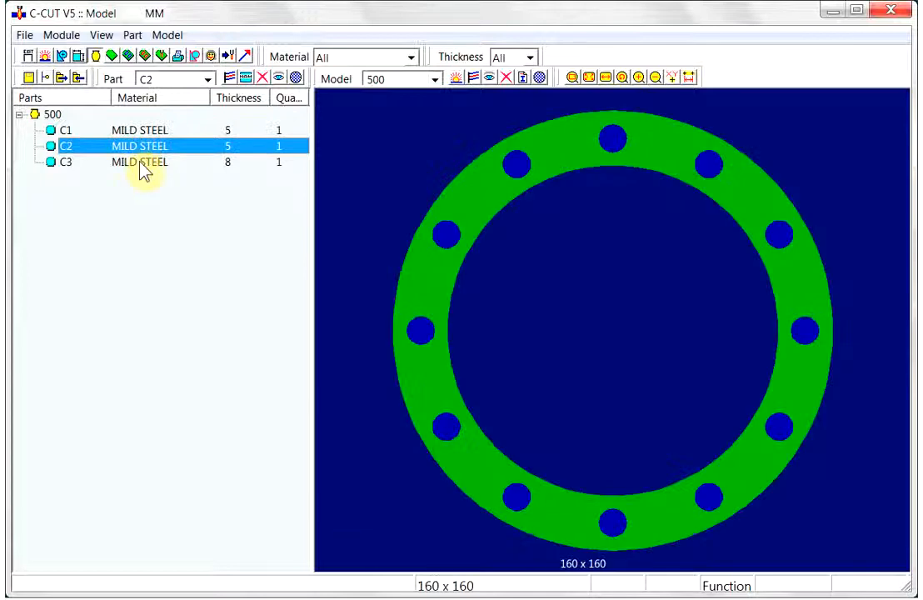
{"action": "left_click", "coordinate": [143, 165]}
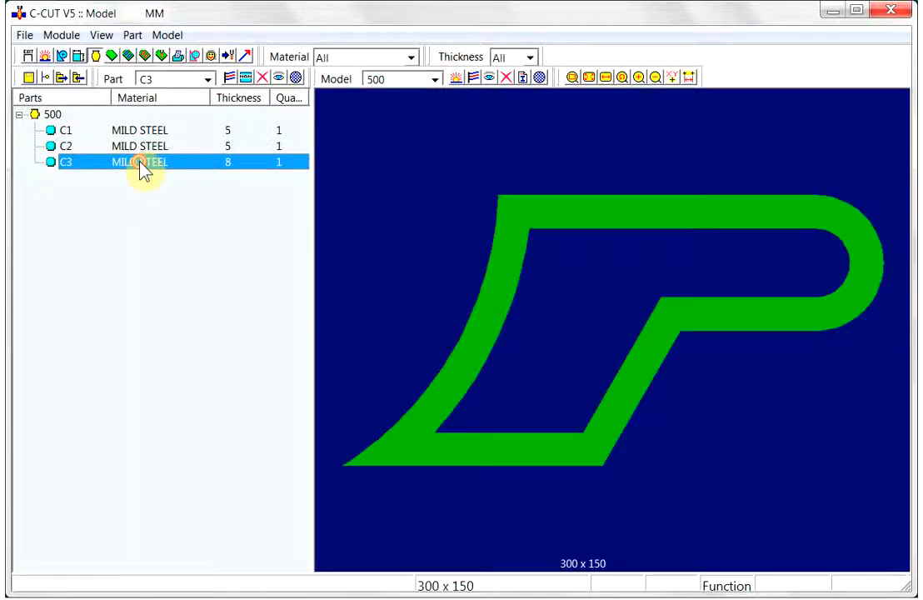
{"action": "left_click", "coordinate": [490, 77]}
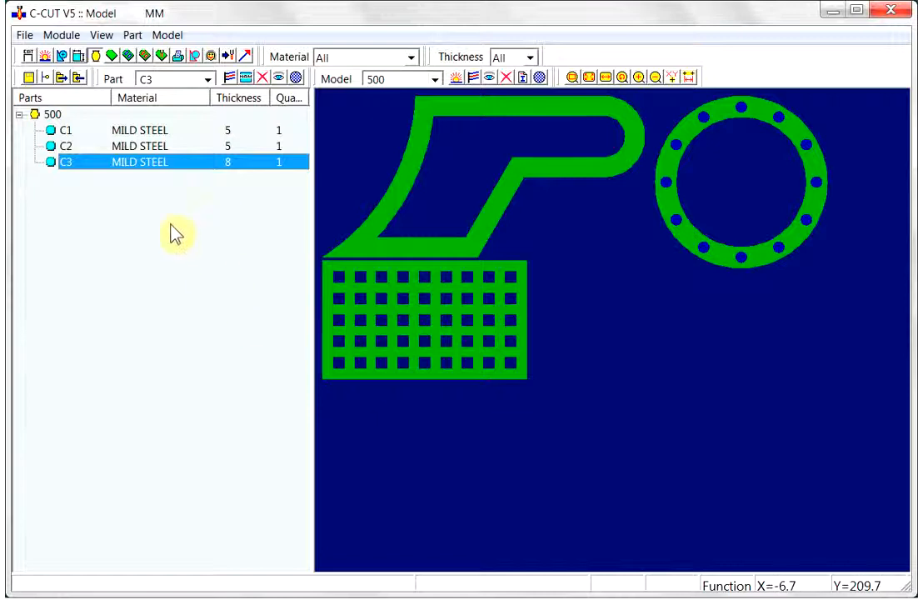
- Open the Order module and start a new order named 501 with MILD STEEL thickness 8.000
{"action": "left_click", "coordinate": [113, 61]}
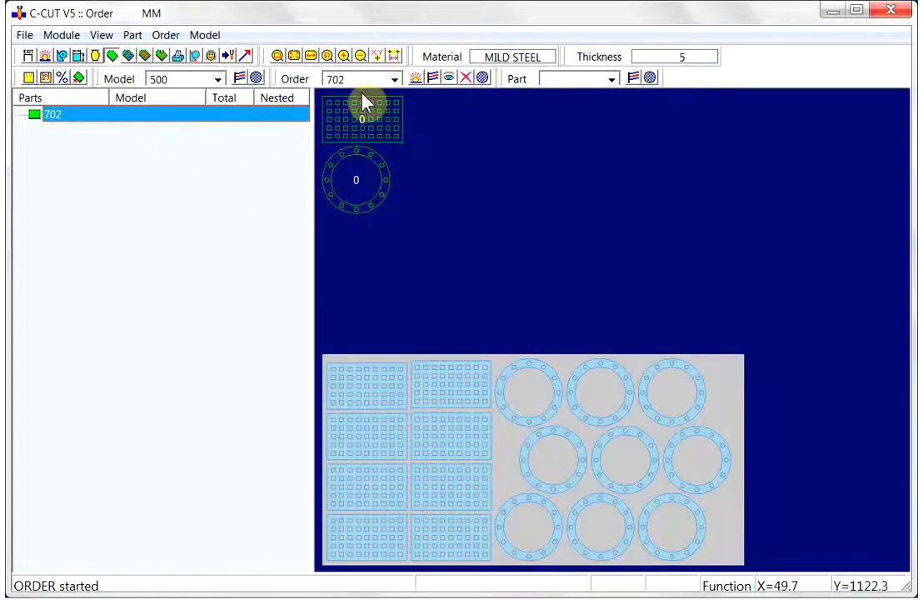
{"action": "left_click", "coordinate": [413, 79]}
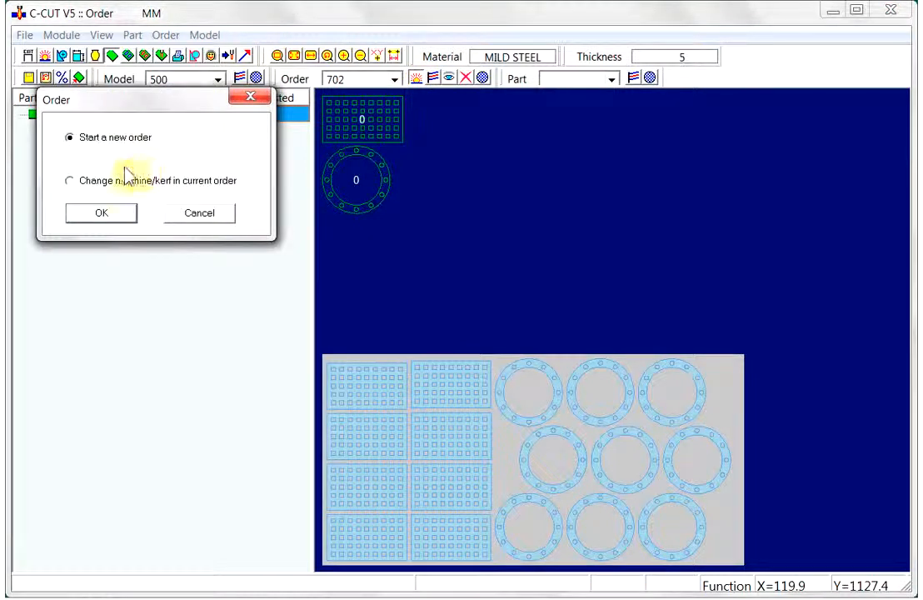
{"action": "left_click", "coordinate": [88, 218]}
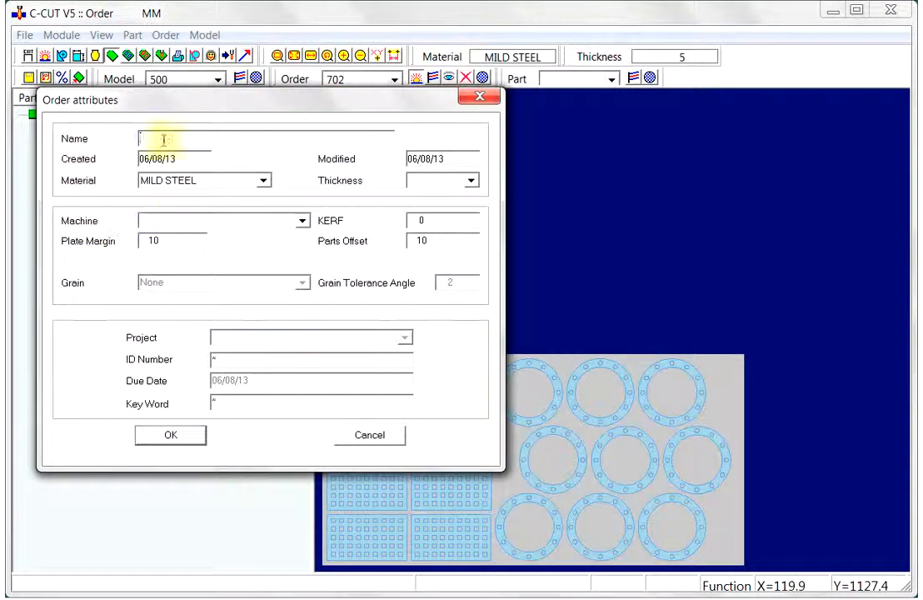
{"action": "type", "text": "5"}
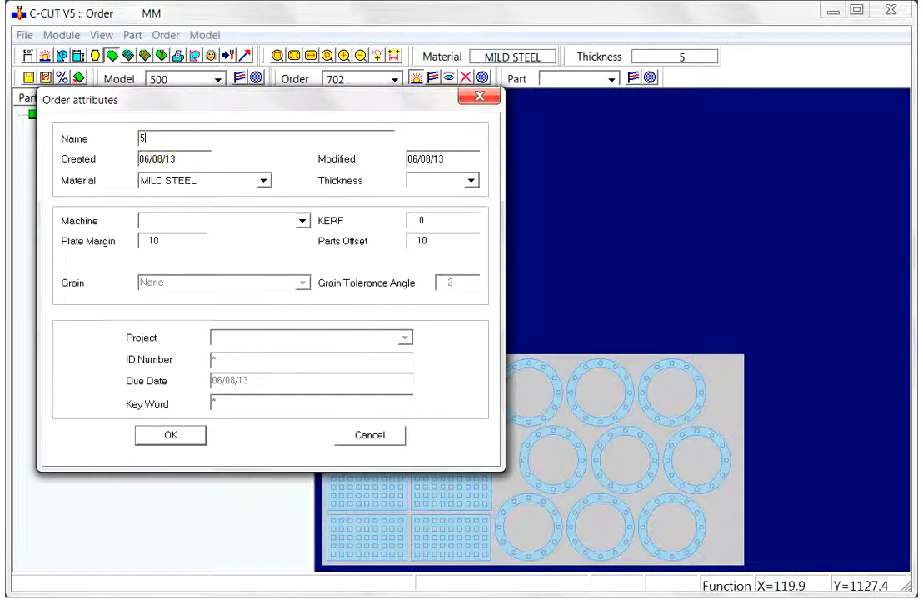
{"action": "type", "text": "01"}
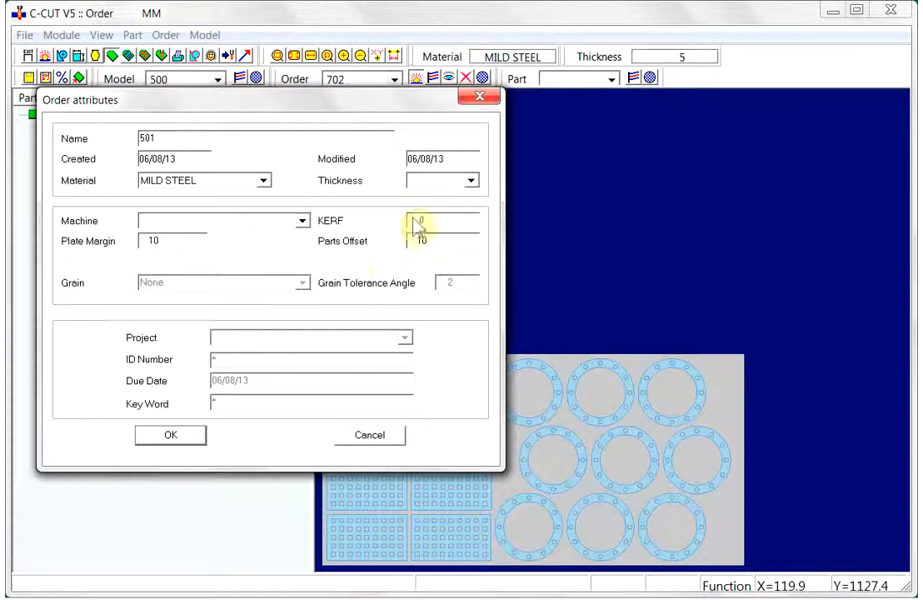
{"action": "left_click", "coordinate": [472, 180]}
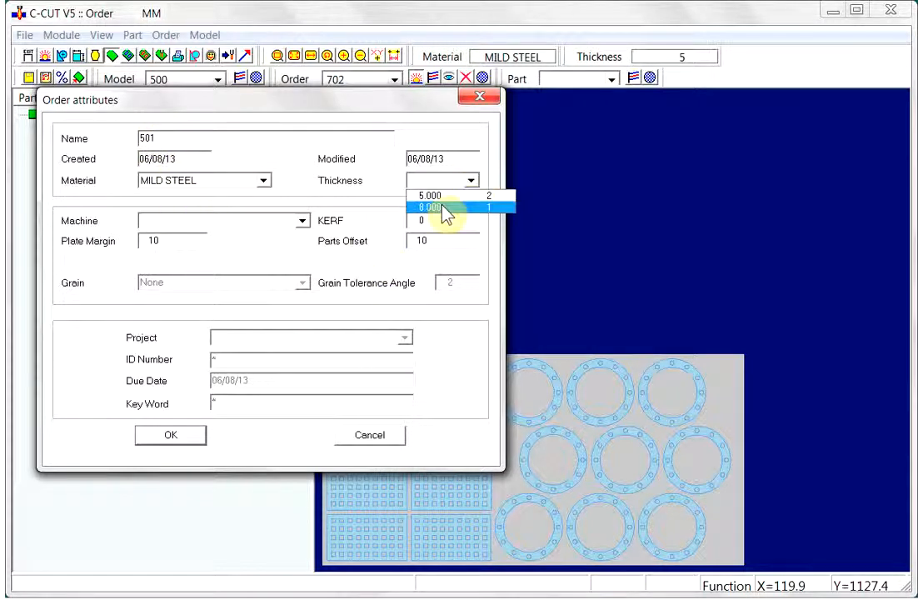
{"action": "left_click", "coordinate": [442, 207]}
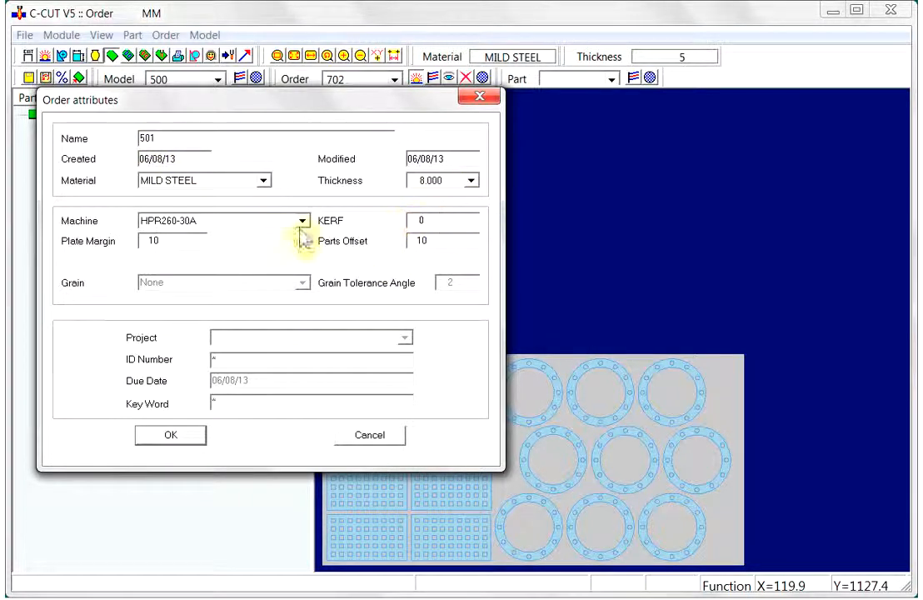
{"action": "left_click", "coordinate": [175, 436]}
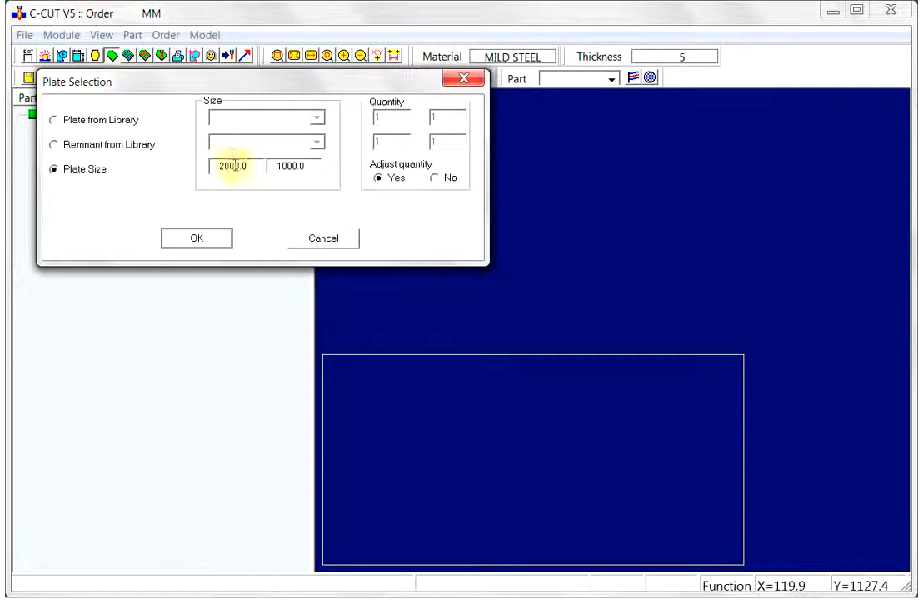
- Set the order's plate size to 1000 by 500
{"action": "left_click_drag", "start_coordinate": [254, 165], "coordinate": [193, 171]}
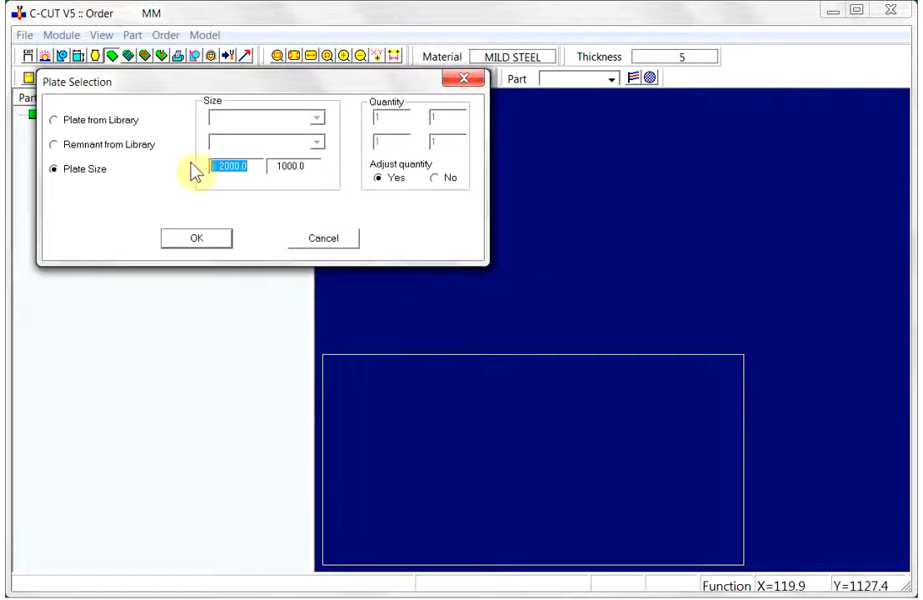
{"action": "type", "text": "1000"}
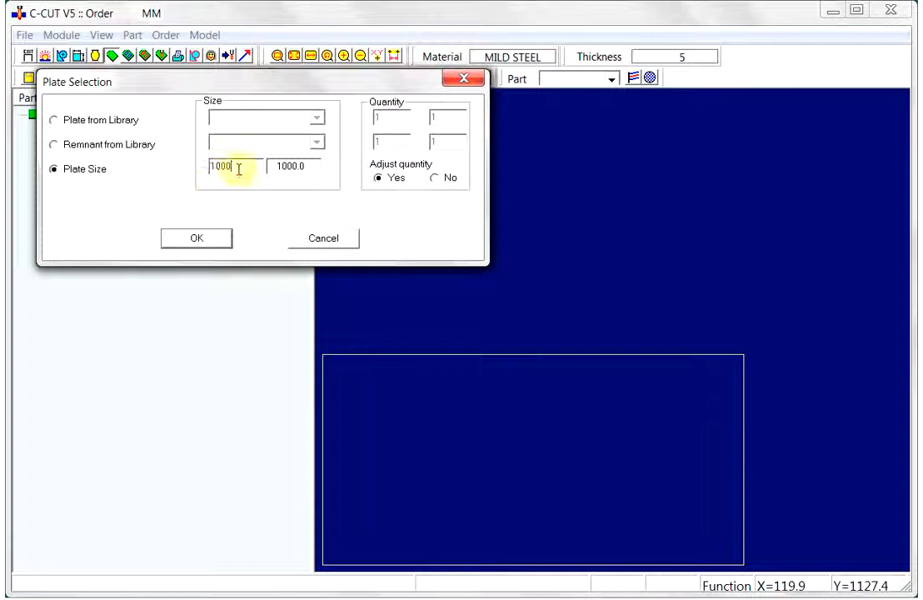
{"action": "left_click_drag", "start_coordinate": [305, 165], "coordinate": [261, 165]}
{"action": "type", "text": "500"}
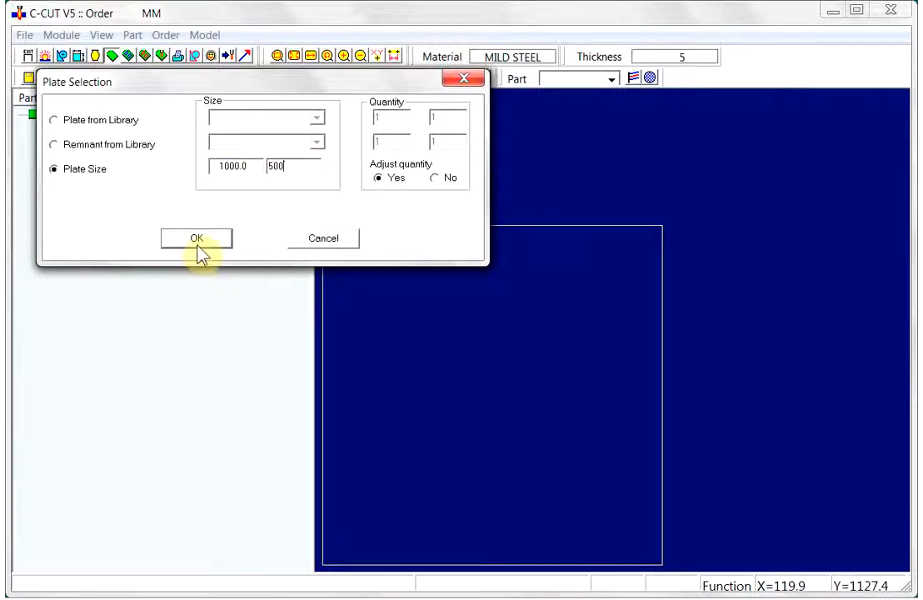
{"action": "left_click", "coordinate": [198, 242]}
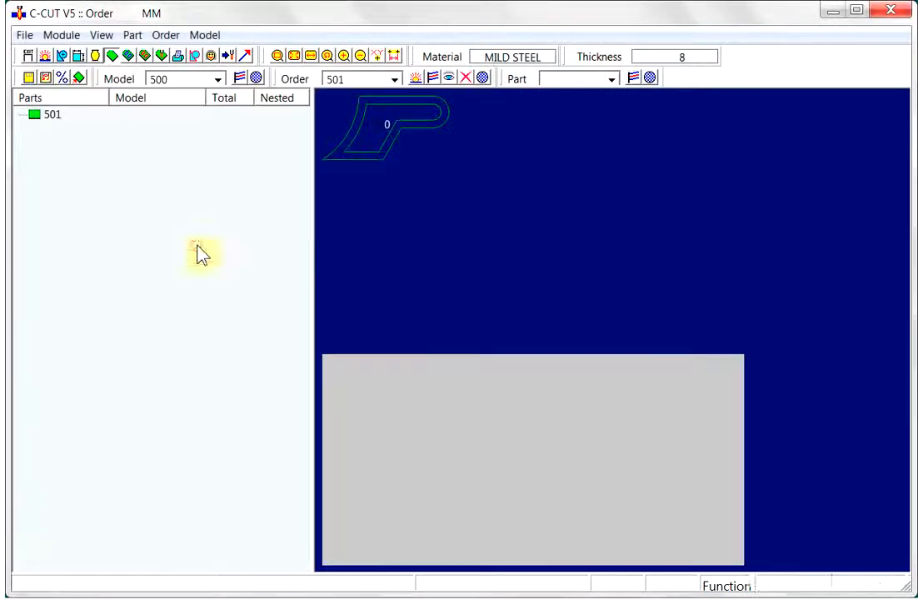
- Set part C3's quantity in the order to 12
{"action": "right_click", "coordinate": [369, 158]}
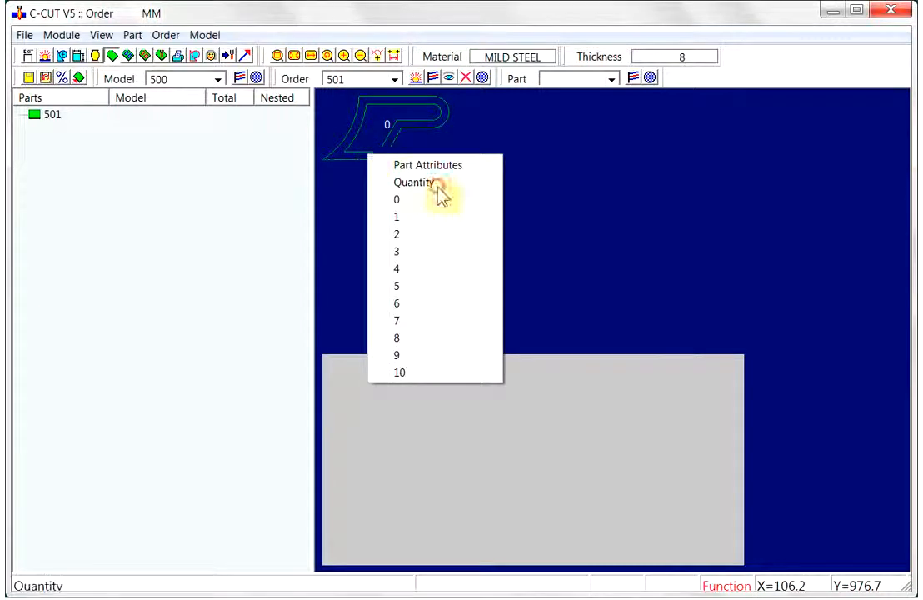
{"action": "left_click", "coordinate": [435, 184]}
{"action": "type", "text": "12"}
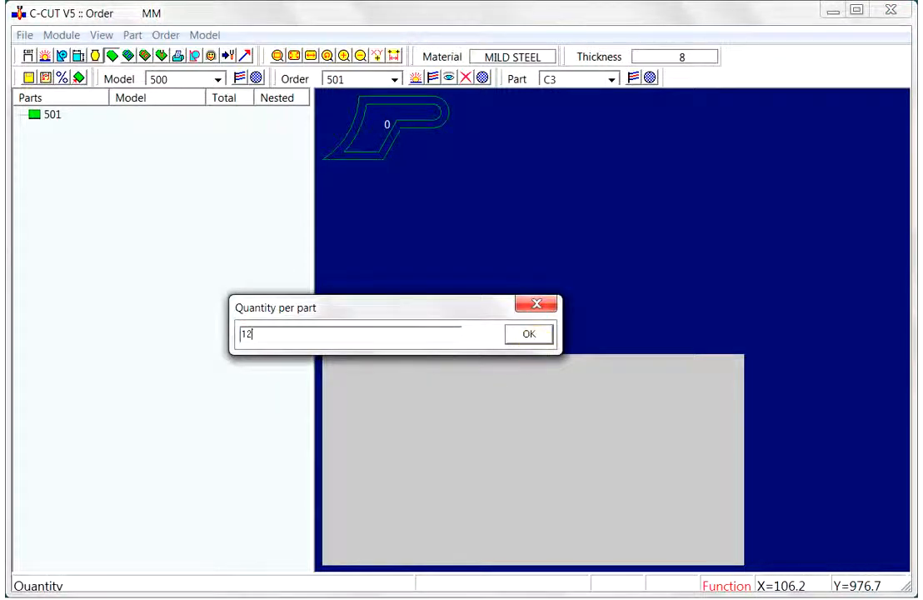
{"action": "left_click", "coordinate": [523, 334]}
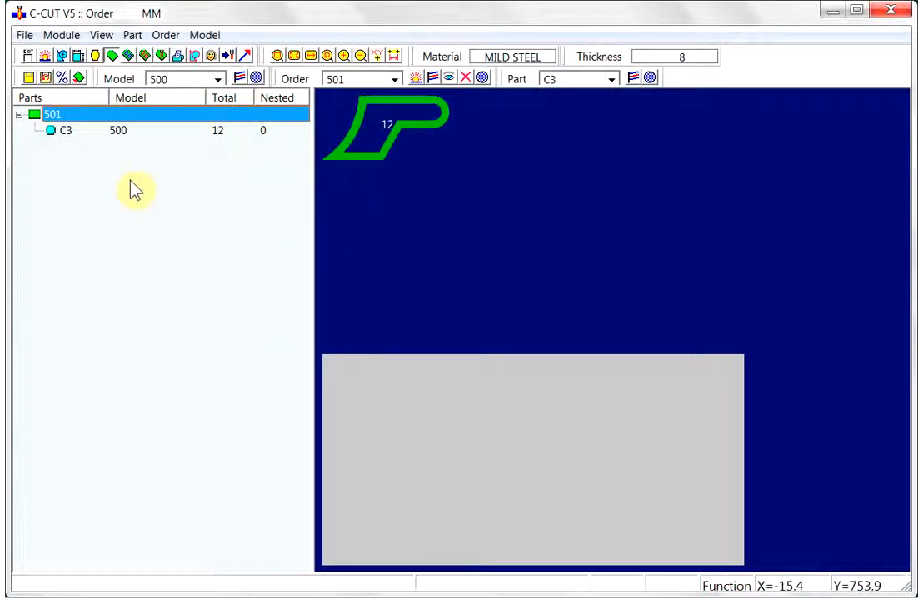
- Open the Nest module and float one C3 part onto the middle of the plate
{"action": "left_click", "coordinate": [128, 58]}
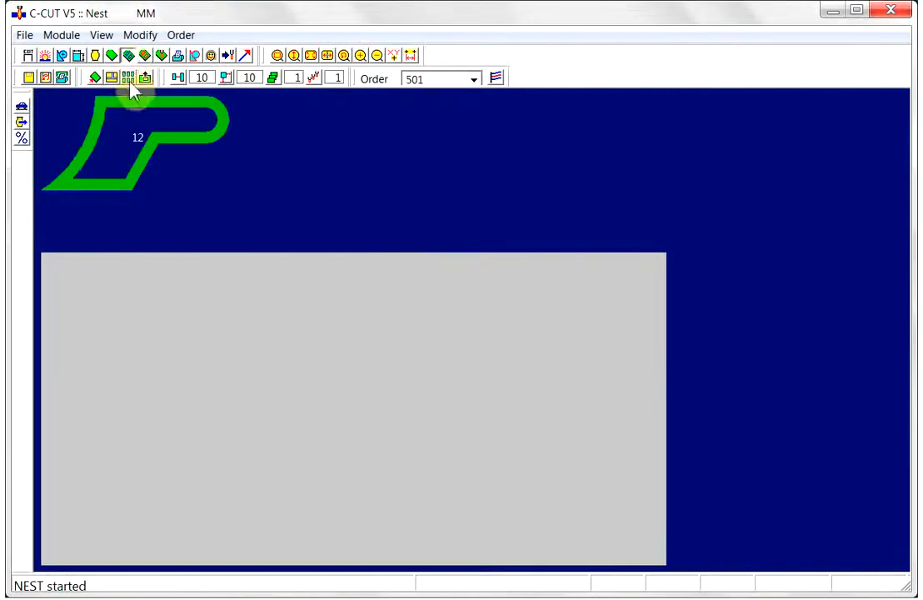
{"action": "right_click", "coordinate": [190, 147]}
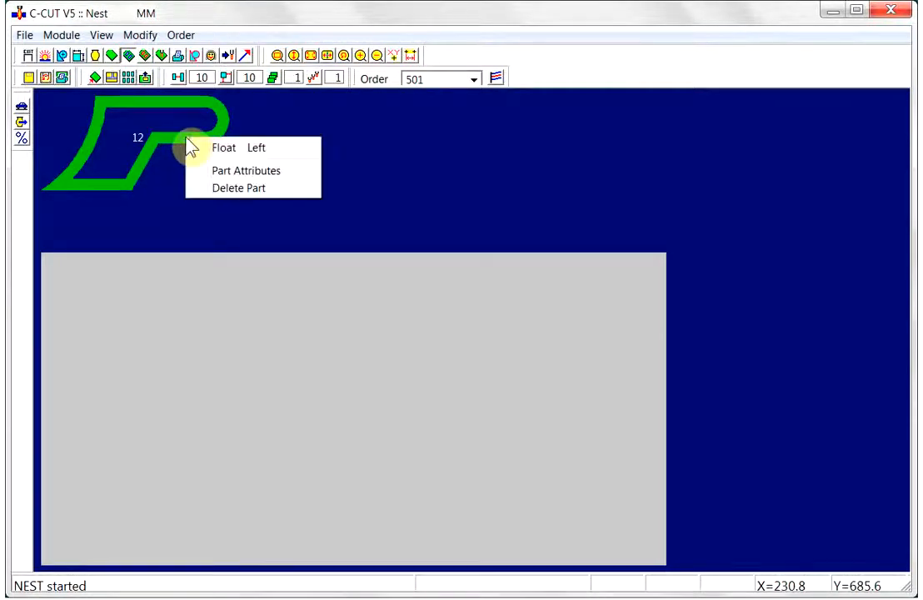
{"action": "left_click", "coordinate": [244, 152]}
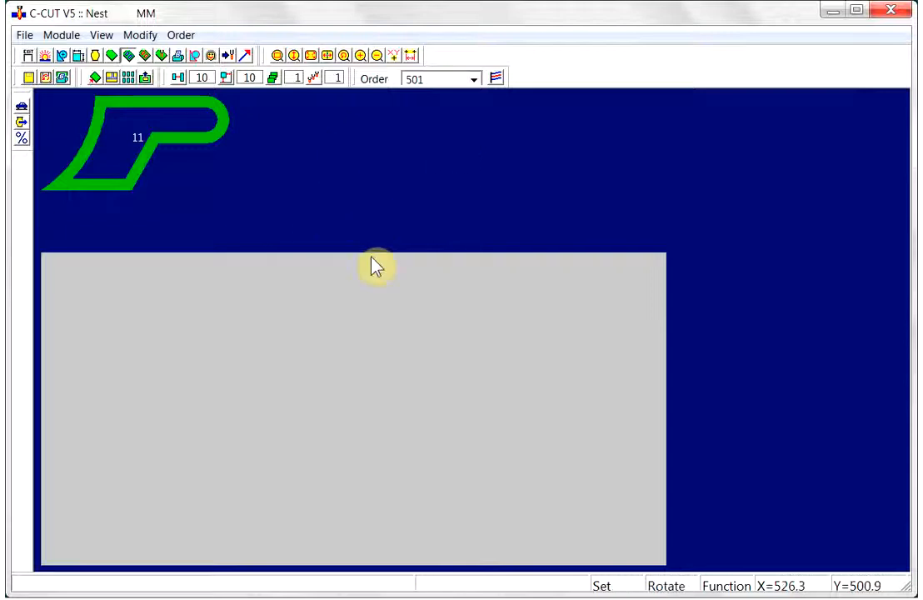
{"action": "left_click", "coordinate": [394, 342]}
{"action": "left_click", "coordinate": [393, 342]}
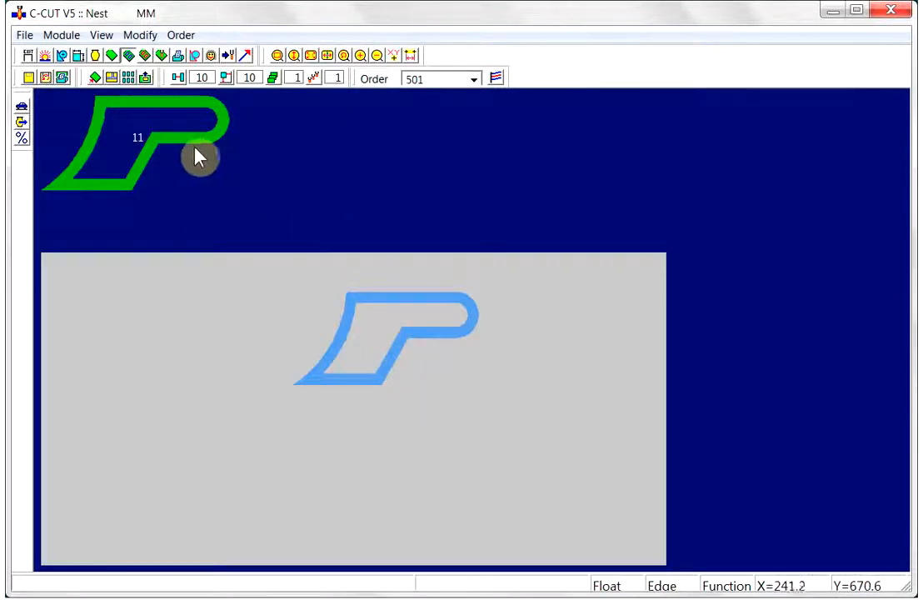
- Return the placed C3 part from the middle of the plate to the parts list
{"action": "left_click", "coordinate": [380, 309]}
{"action": "right_click", "coordinate": [385, 304]}
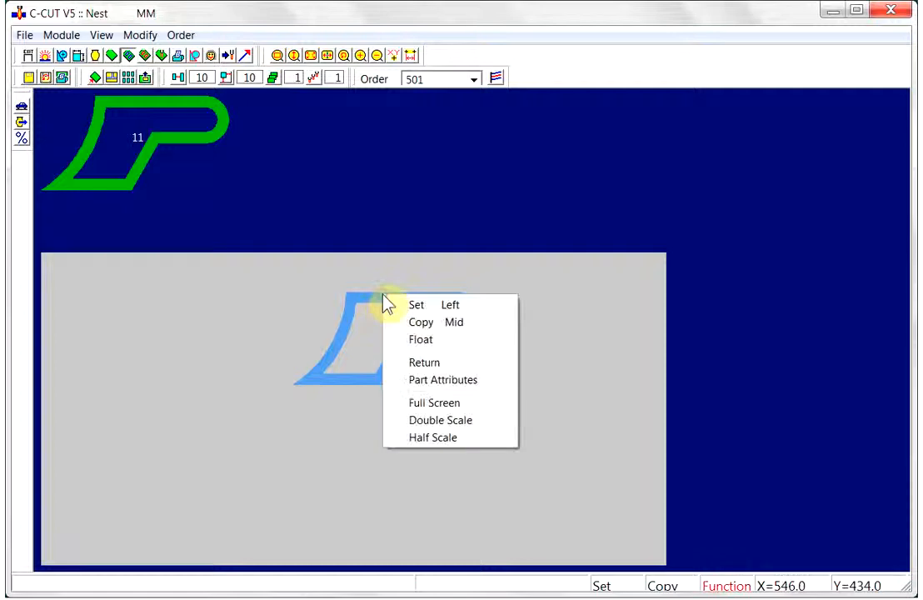
{"action": "left_click", "coordinate": [419, 340]}
{"action": "right_click", "coordinate": [407, 178]}
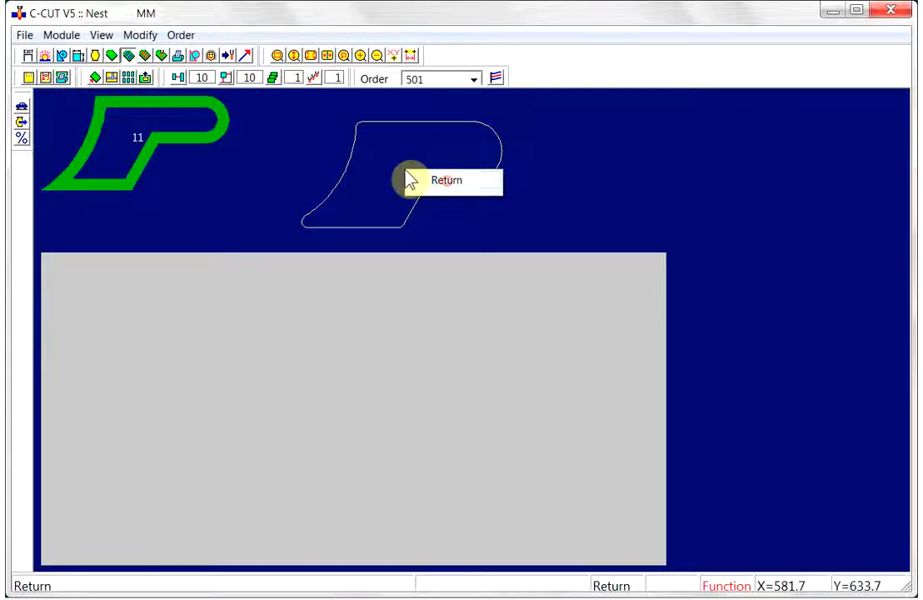
{"action": "left_click", "coordinate": [413, 180]}
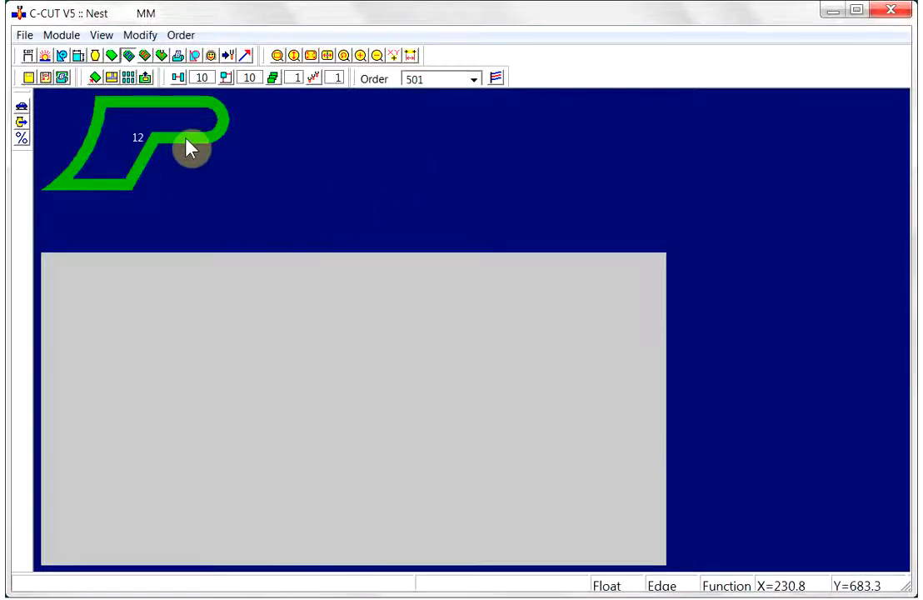
{"action": "left_click", "coordinate": [139, 142]}
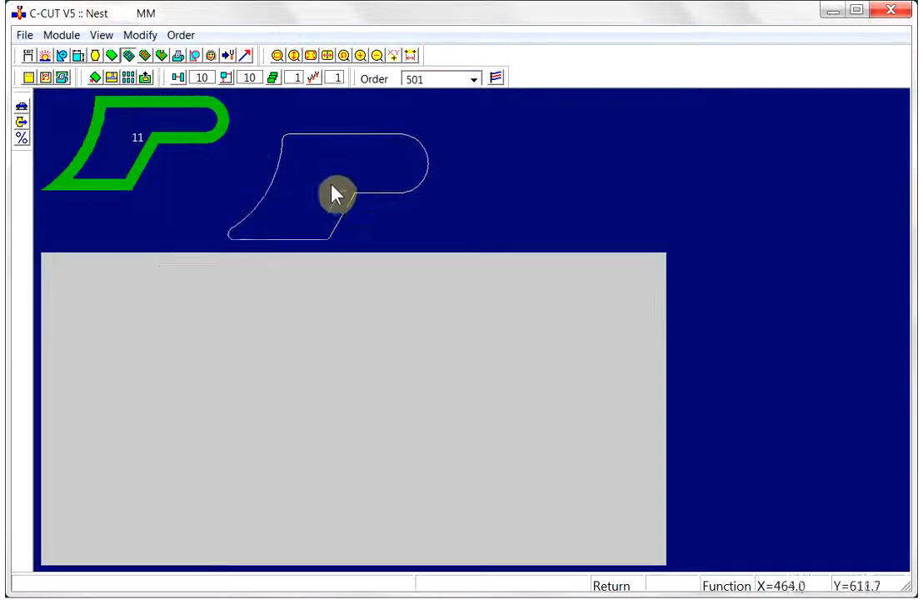
{"action": "left_click", "coordinate": [385, 187]}
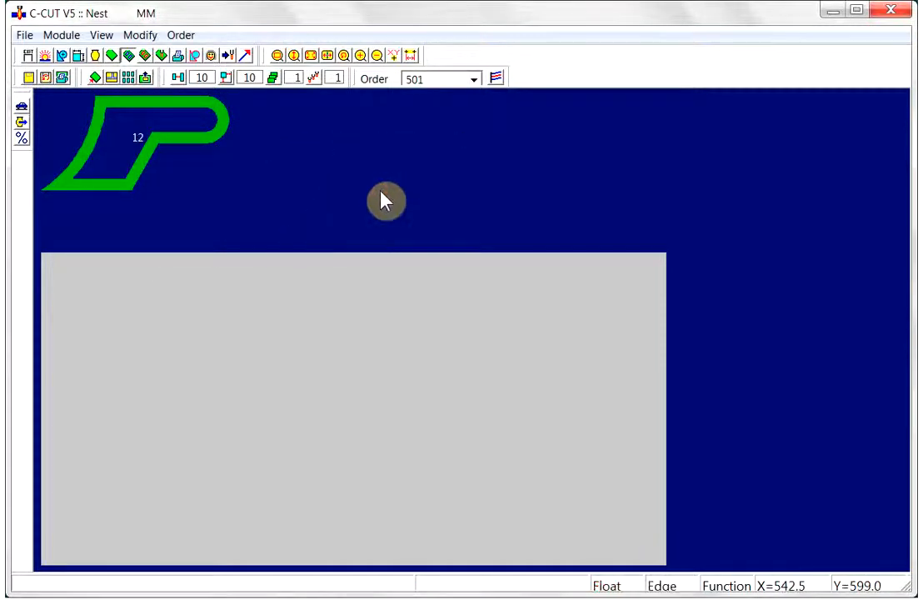
- Try placing a C3 part in the middle of the plate, rotating and mirroring it before setting it
{"action": "left_click", "coordinate": [140, 144]}
{"action": "left_click", "coordinate": [281, 373]}
{"action": "right_click", "coordinate": [321, 392]}
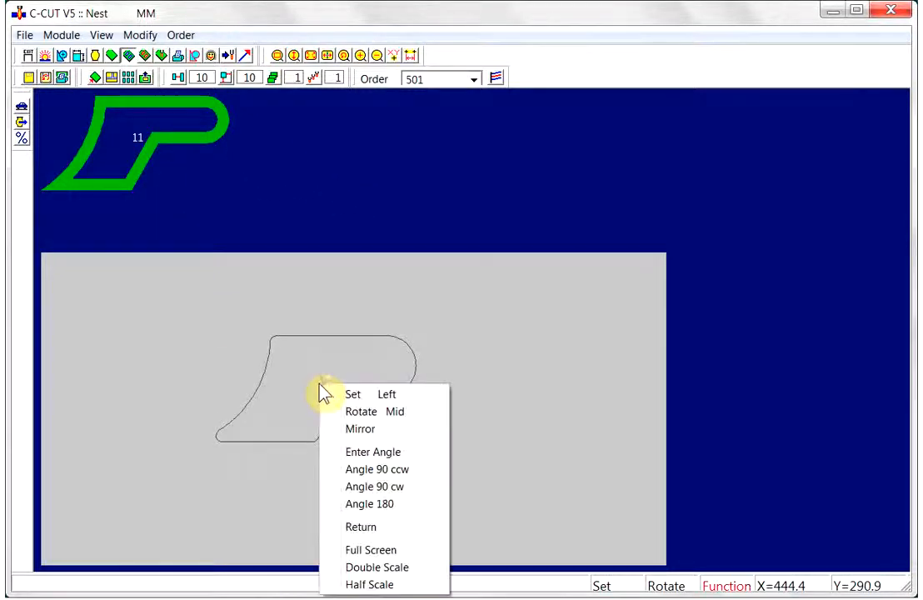
{"action": "left_click", "coordinate": [364, 412]}
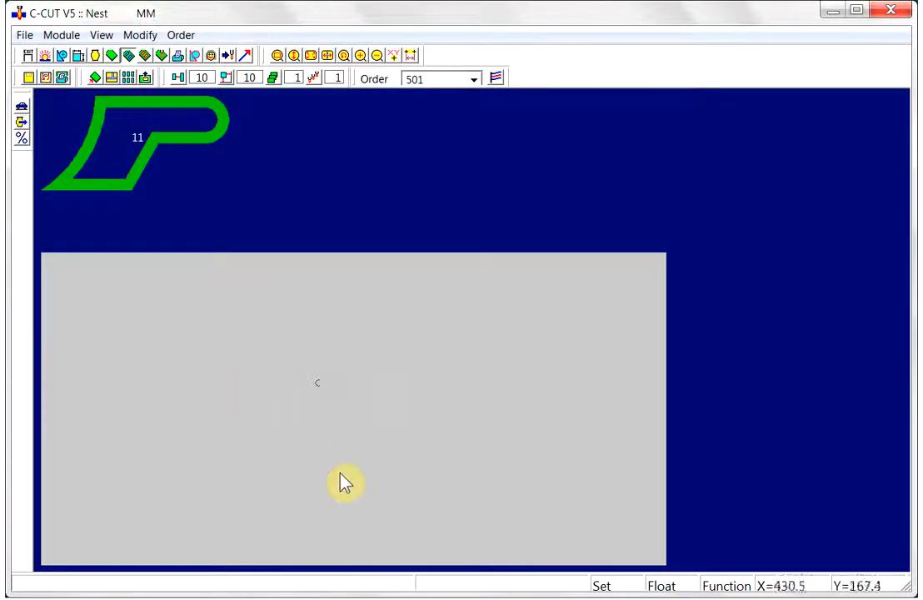
{"action": "right_click", "coordinate": [440, 356]}
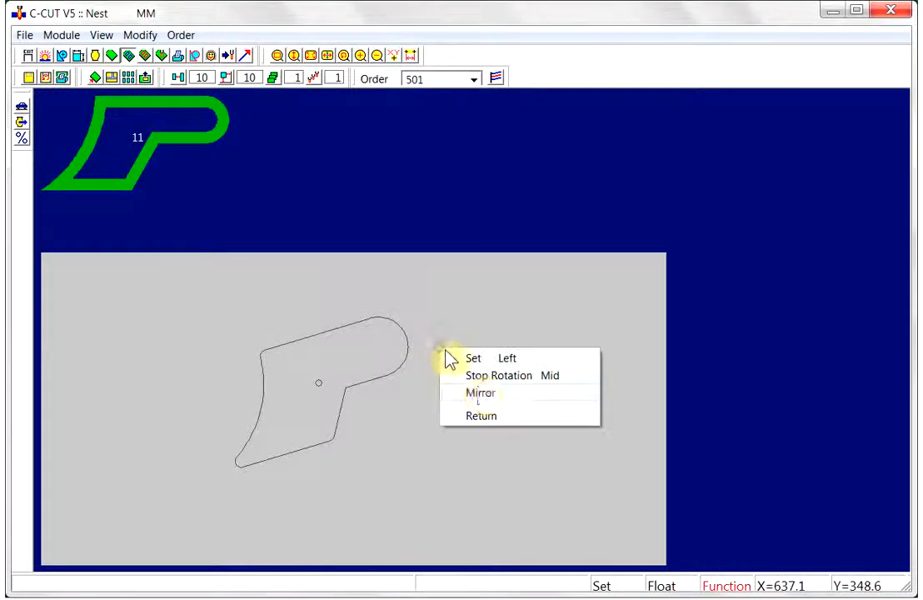
{"action": "left_click", "coordinate": [484, 379]}
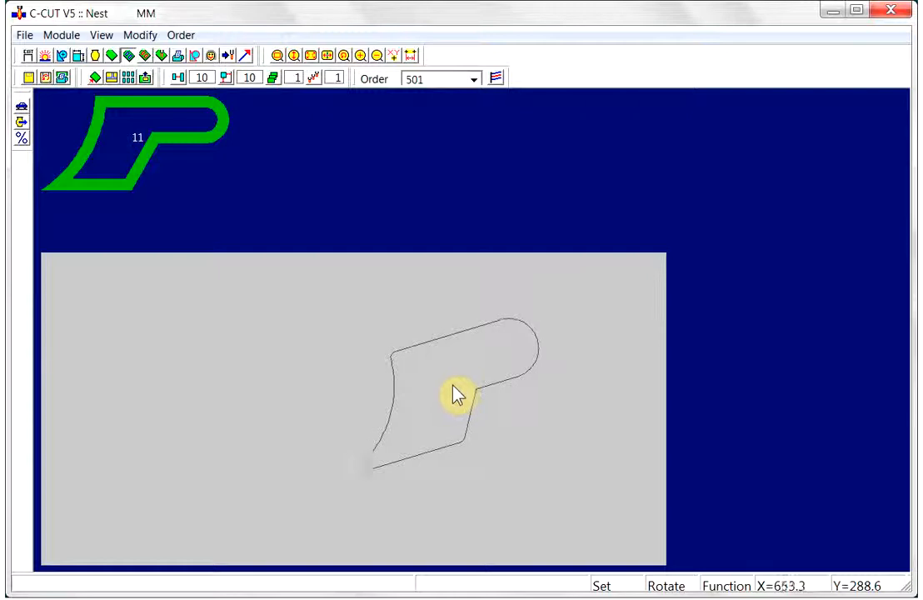
{"action": "right_click", "coordinate": [456, 382]}
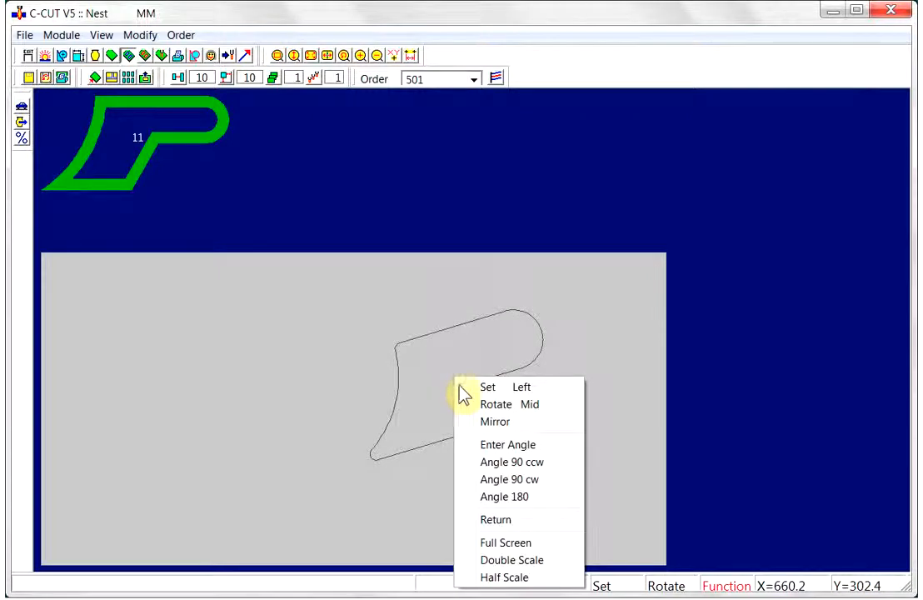
{"action": "left_click", "coordinate": [491, 423]}
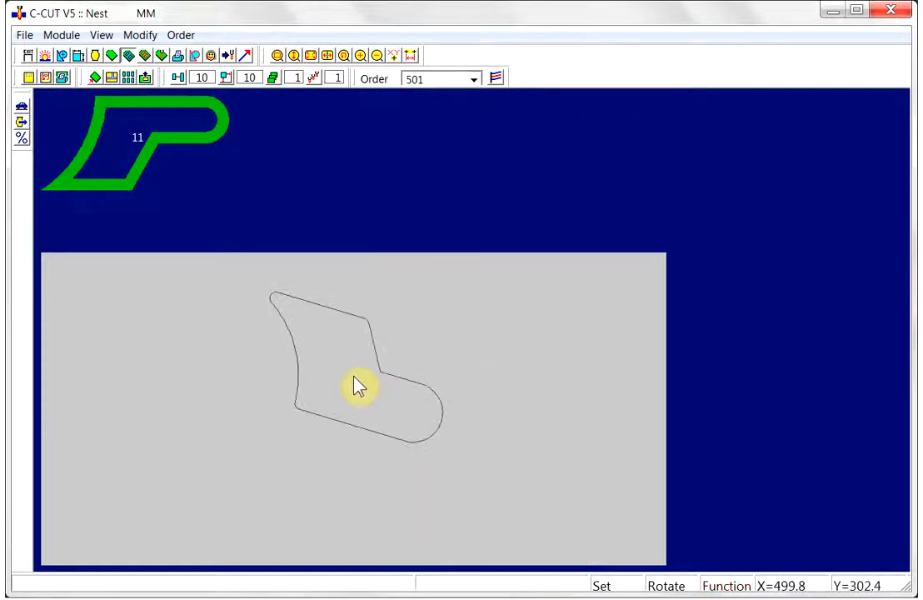
{"action": "right_click", "coordinate": [354, 377]}
{"action": "left_click", "coordinate": [383, 384]}
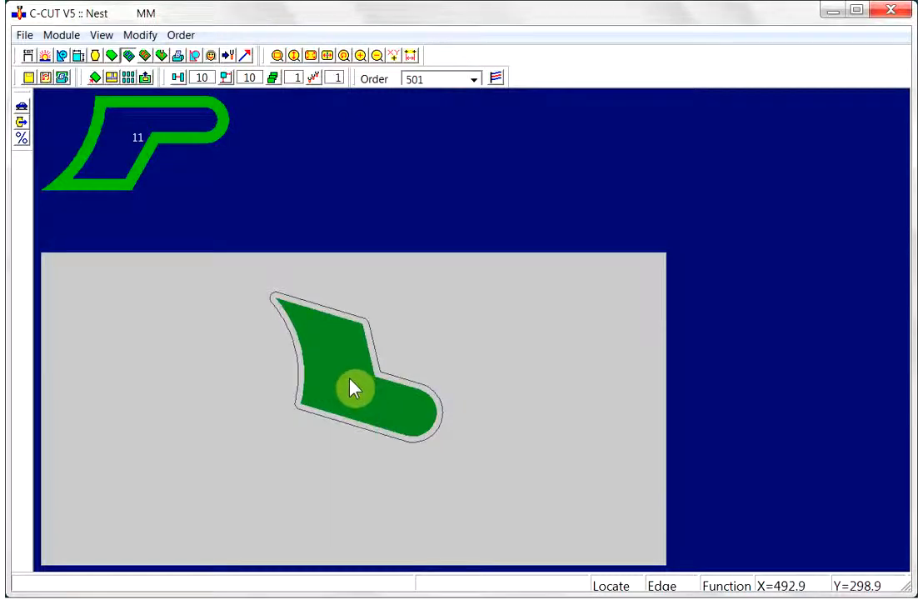
{"action": "left_click", "coordinate": [354, 389]}
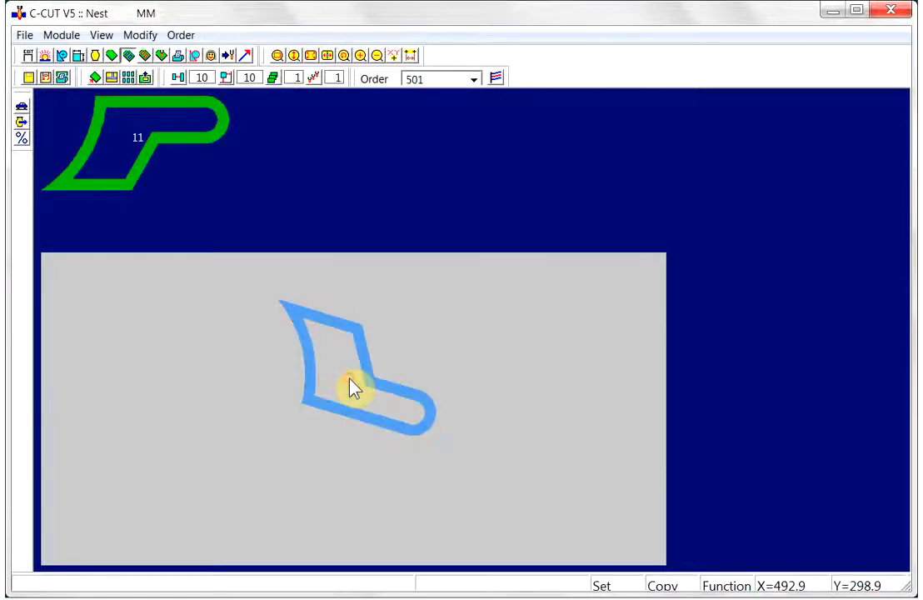
- Float the rotated part off the plate back into the parts list
{"action": "right_click", "coordinate": [372, 386]}
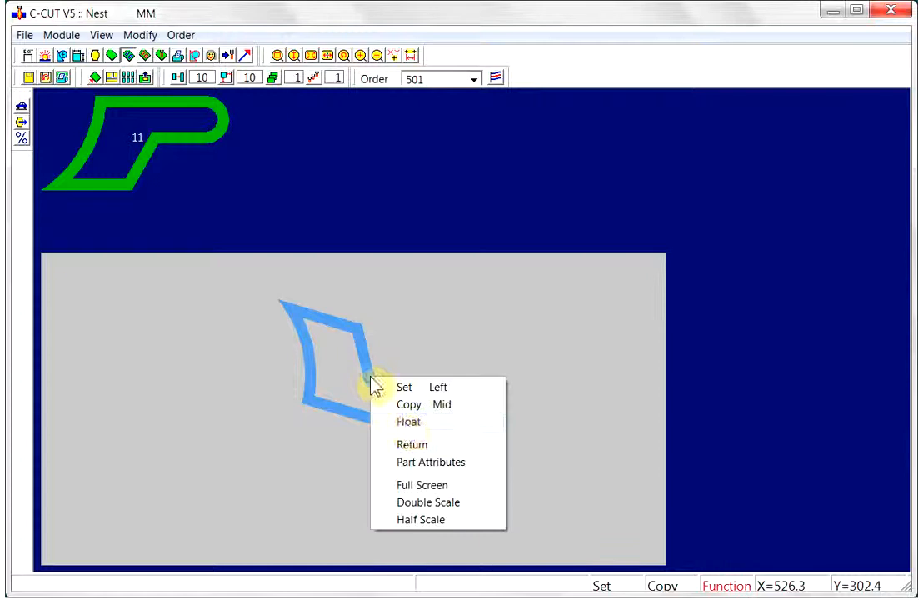
{"action": "left_click", "coordinate": [404, 422]}
{"action": "left_click", "coordinate": [391, 196]}
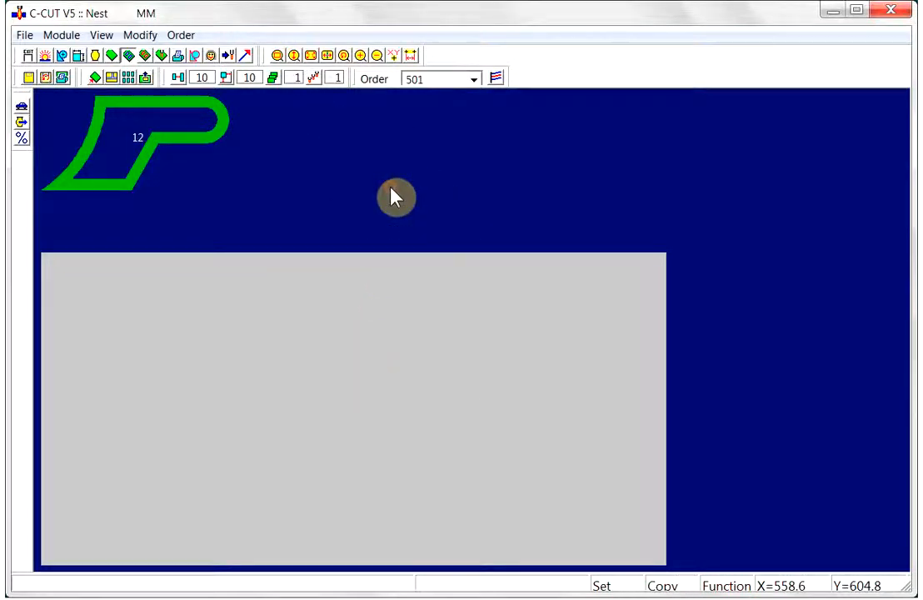
- Float a C3 part into the plate's top-left corner
{"action": "left_click", "coordinate": [183, 146]}
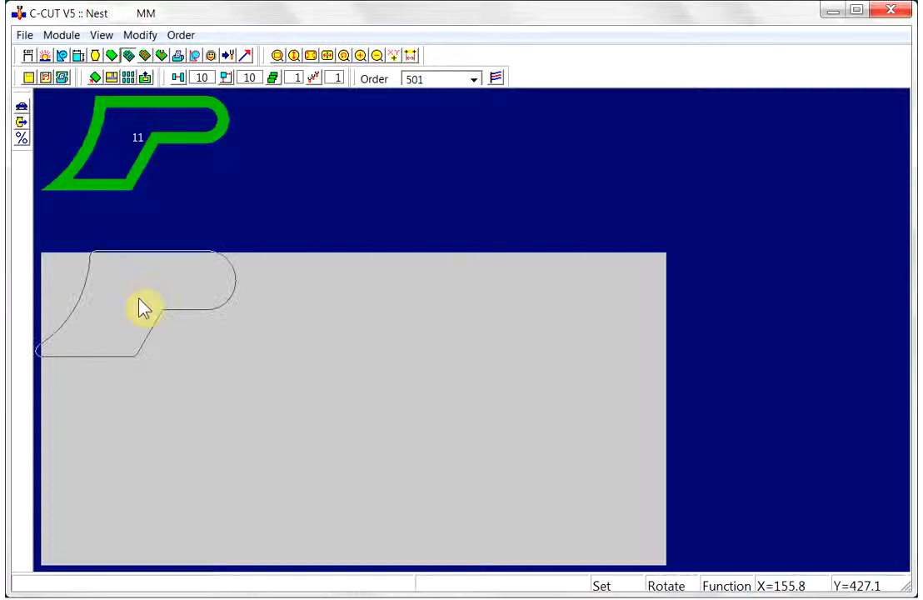
{"action": "left_click", "coordinate": [140, 302]}
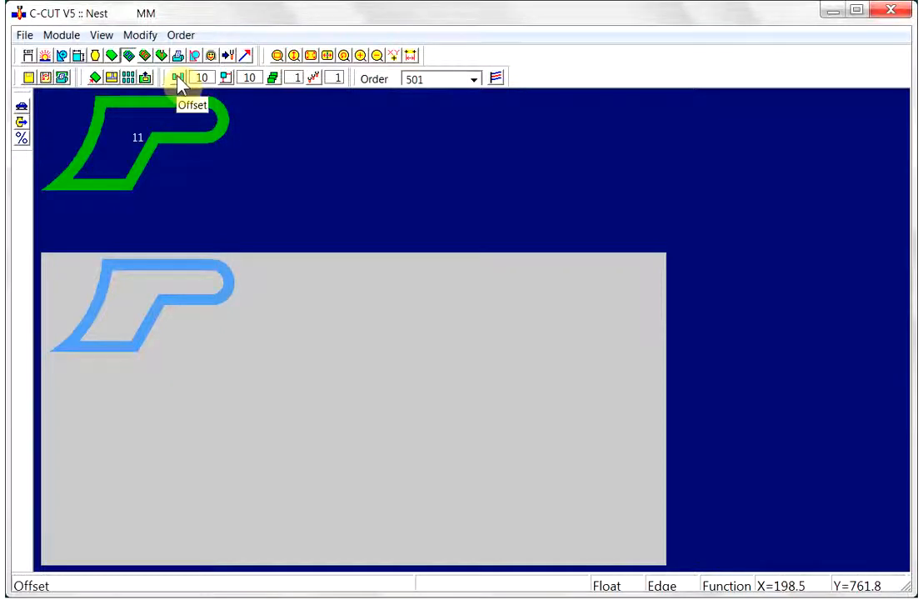
{"action": "left_click", "coordinate": [592, 310]}
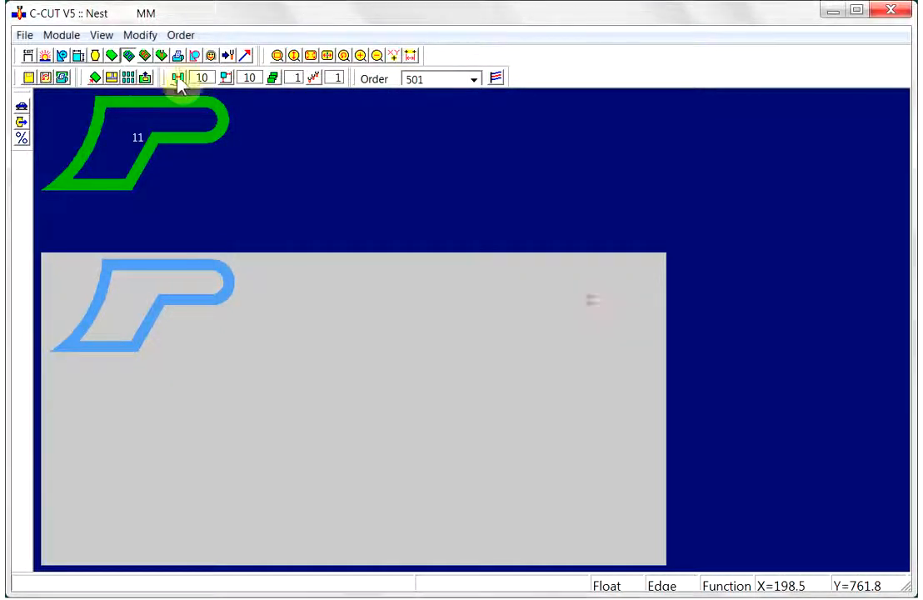
{"action": "left_click", "coordinate": [225, 80]}
{"action": "left_click", "coordinate": [596, 301]}
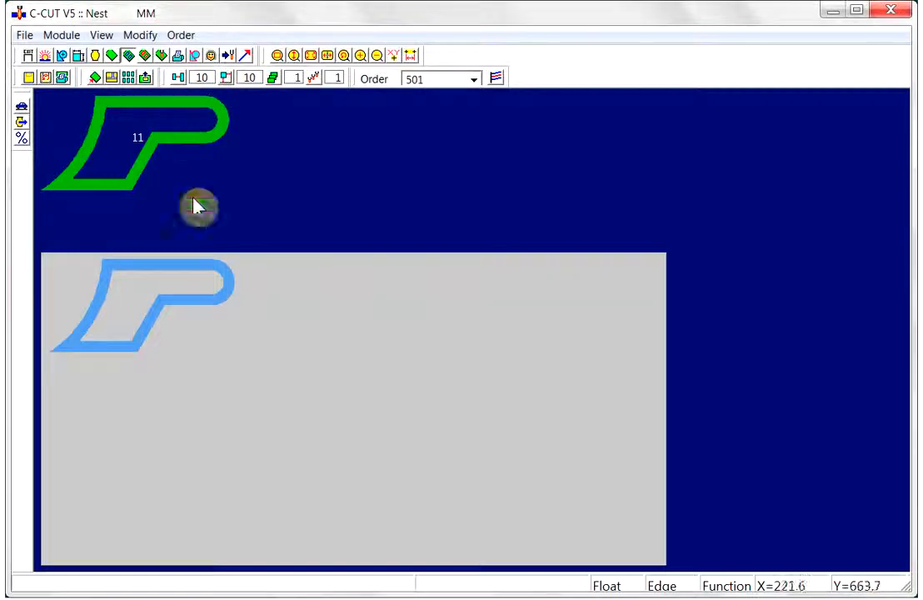
- Float a second C3 part onto the lower-left area of the plate
{"action": "left_click", "coordinate": [198, 144]}
{"action": "left_click", "coordinate": [161, 325]}
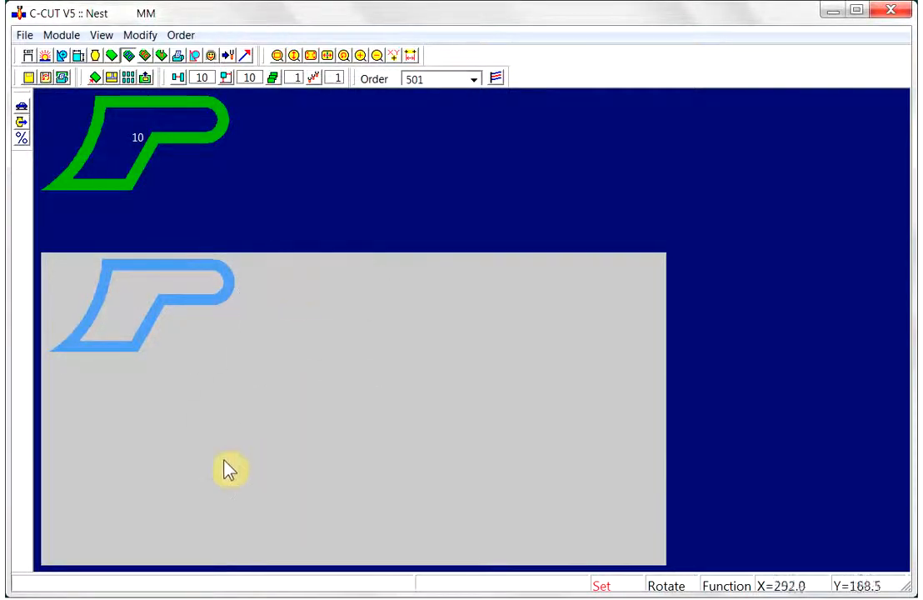
{"action": "left_click", "coordinate": [157, 443]}
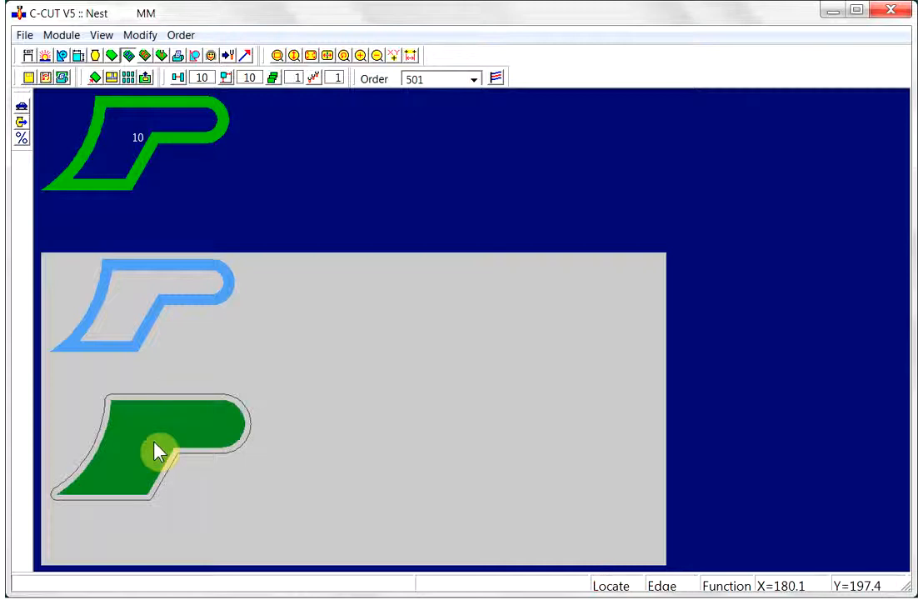
{"action": "left_click", "coordinate": [156, 448]}
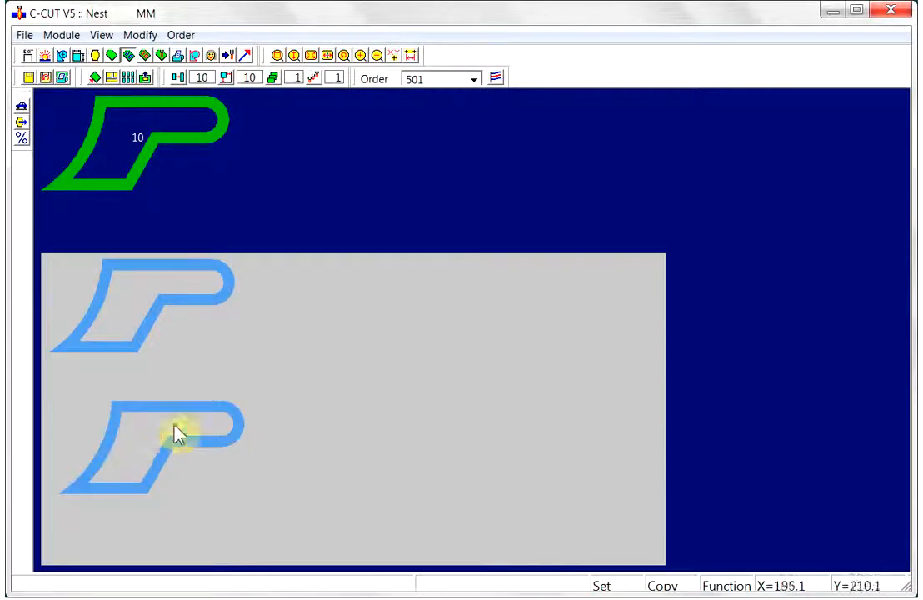
- Float the second part up beside the first one along the plate's top edge
{"action": "right_click", "coordinate": [171, 410]}
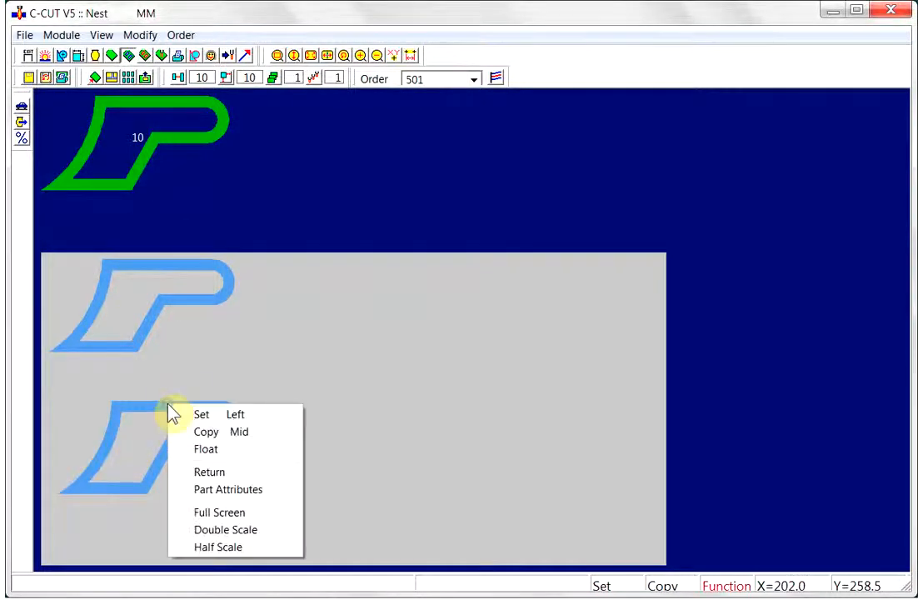
{"action": "left_click", "coordinate": [180, 449]}
{"action": "left_click", "coordinate": [169, 320]}
{"action": "left_click", "coordinate": [523, 363]}
{"action": "left_click", "coordinate": [185, 348]}
{"action": "left_click", "coordinate": [527, 371]}
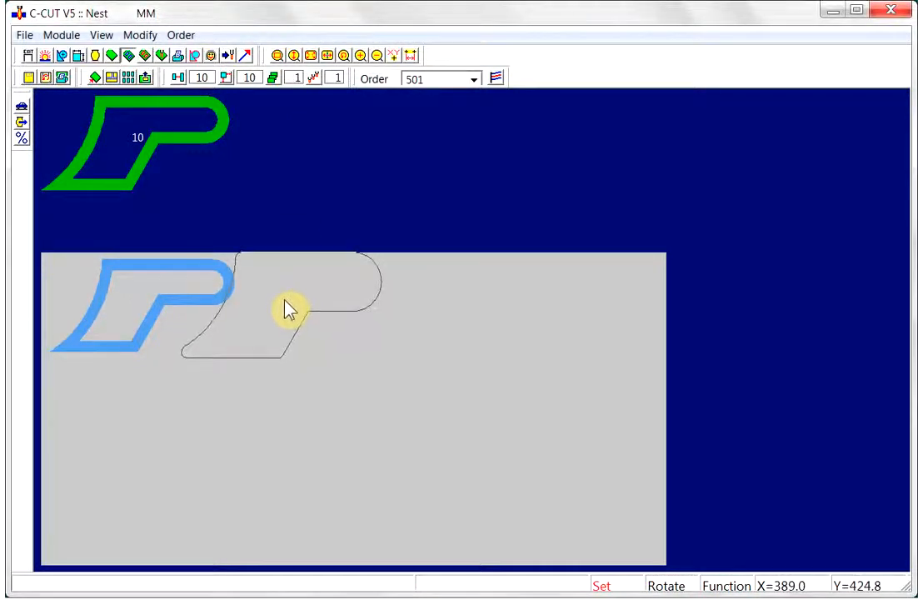
{"action": "left_click", "coordinate": [288, 310]}
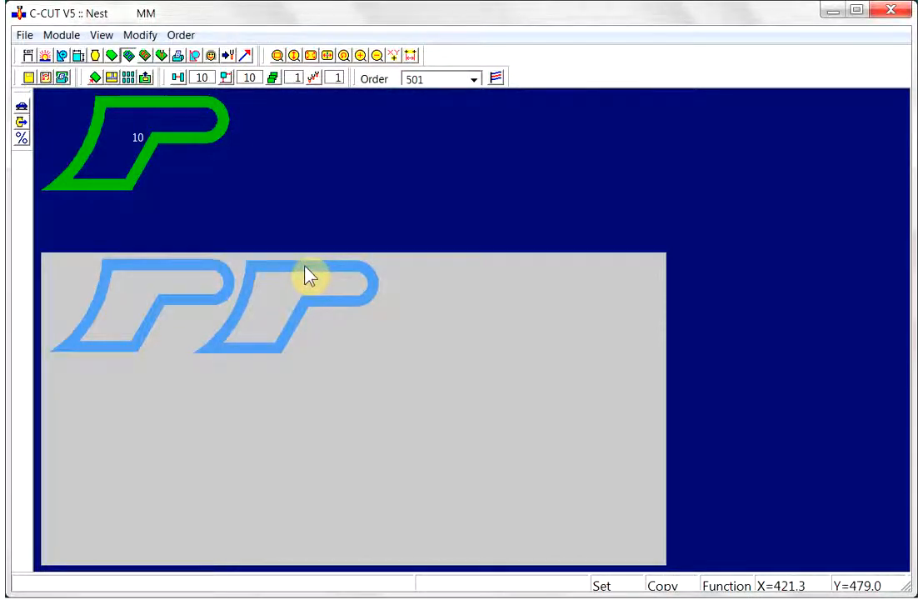
- Float a third C3 part into the top row next to the second one
{"action": "left_click", "coordinate": [186, 138]}
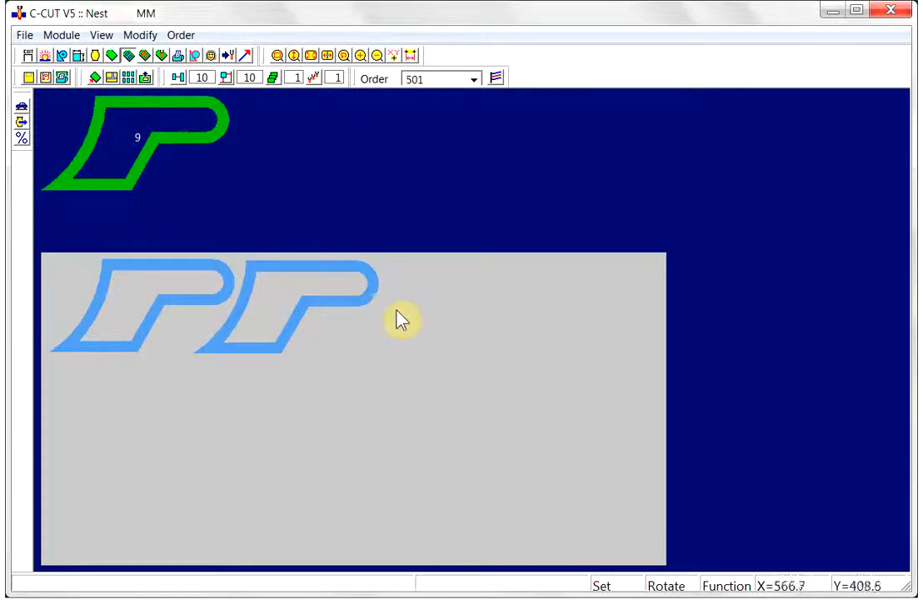
{"action": "left_click", "coordinate": [430, 307]}
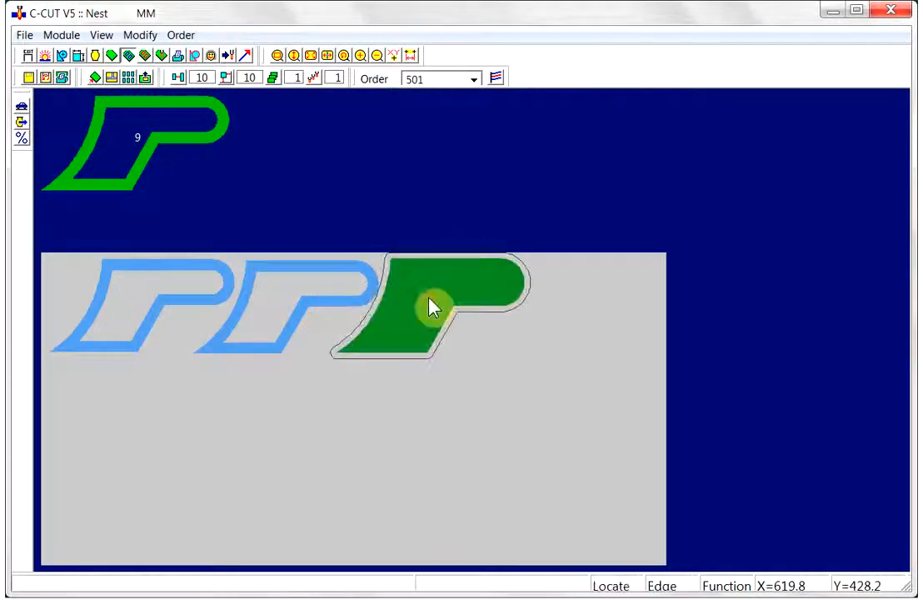
{"action": "left_click", "coordinate": [138, 124]}
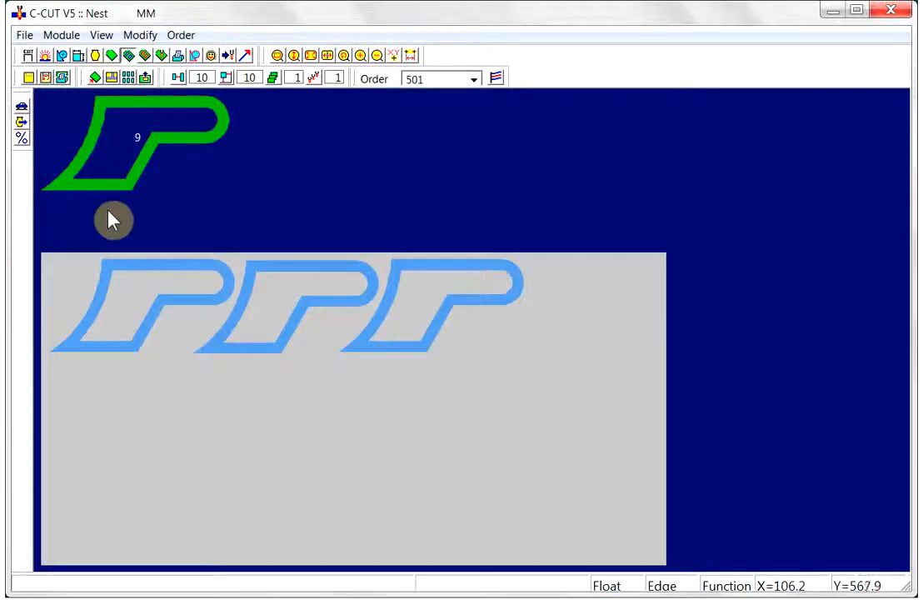
- Float the third top-row C3 part down into a second row beneath the first part
{"action": "left_click", "coordinate": [159, 295]}
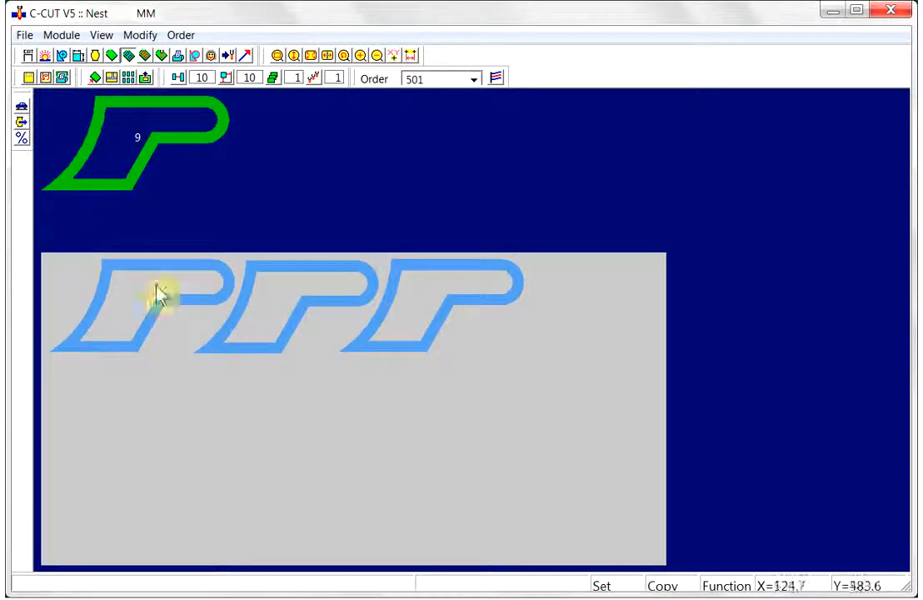
{"action": "left_click", "coordinate": [421, 352]}
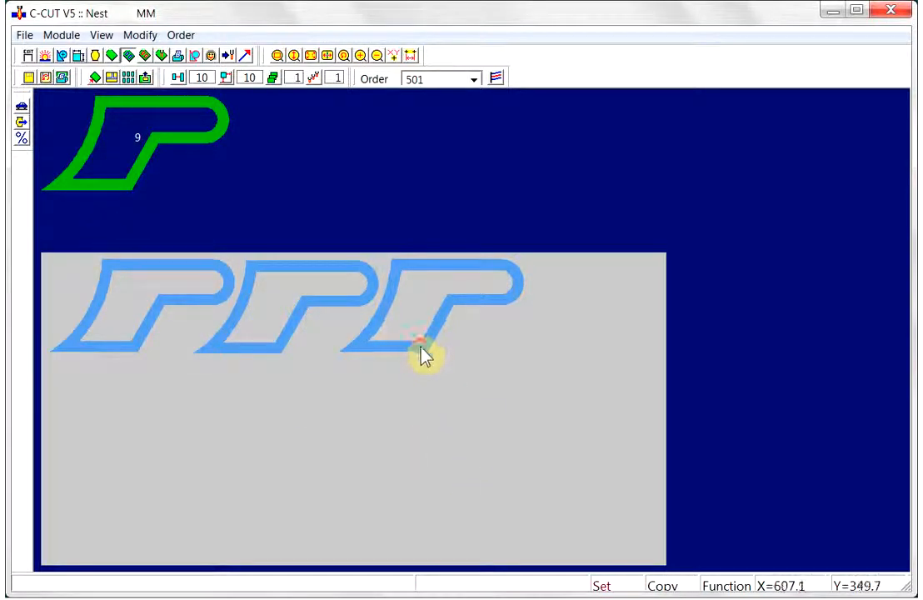
{"action": "left_click", "coordinate": [550, 472]}
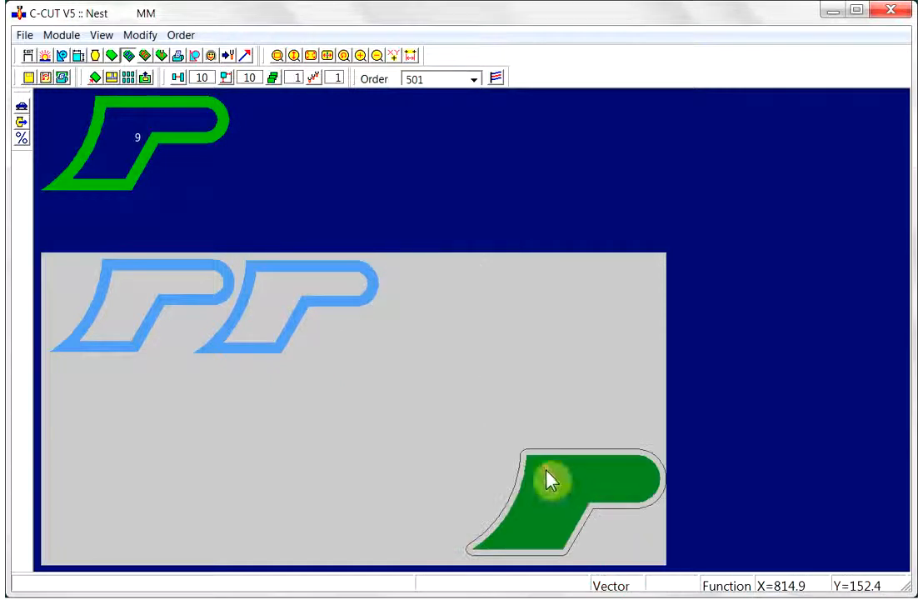
{"action": "left_click", "coordinate": [599, 300]}
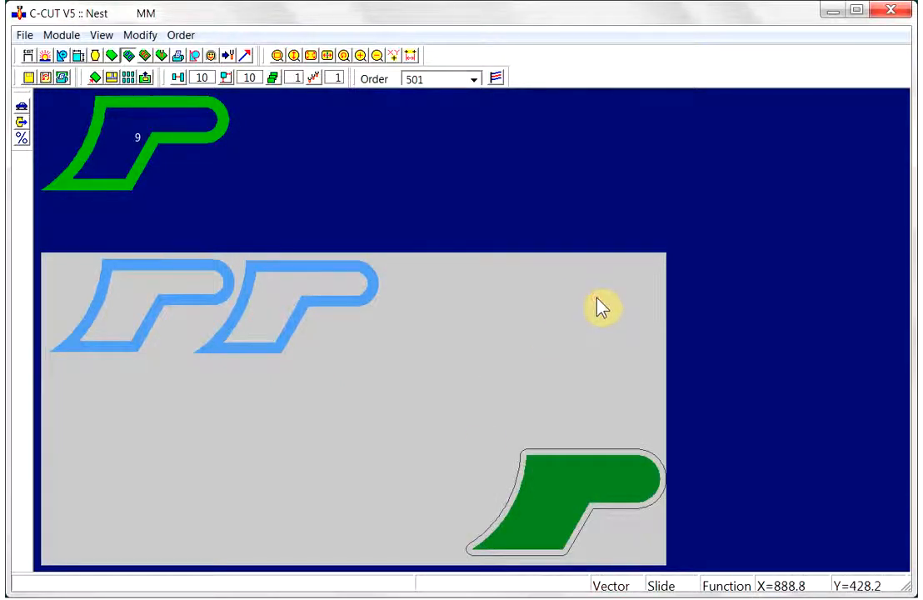
{"action": "left_click", "coordinate": [497, 321]}
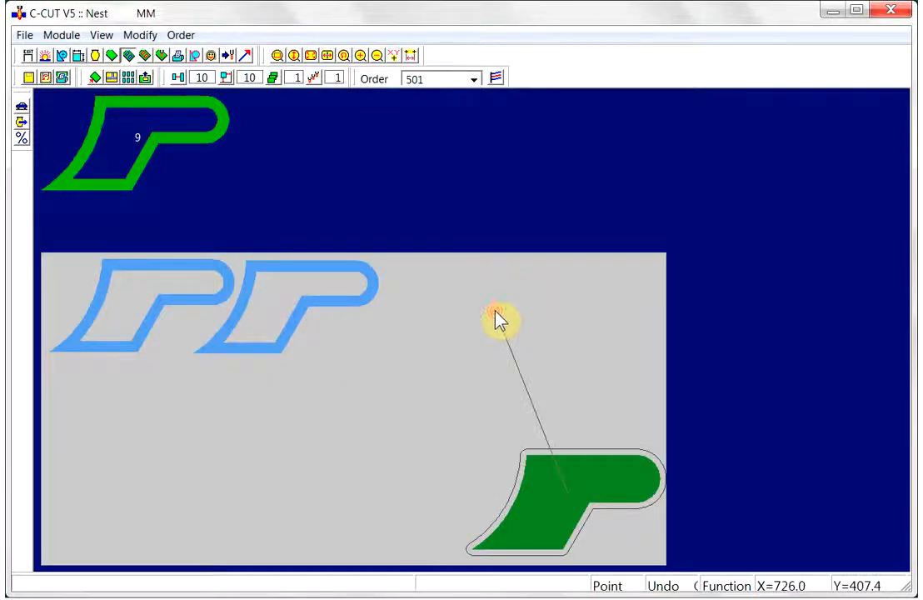
{"action": "left_click", "coordinate": [598, 423]}
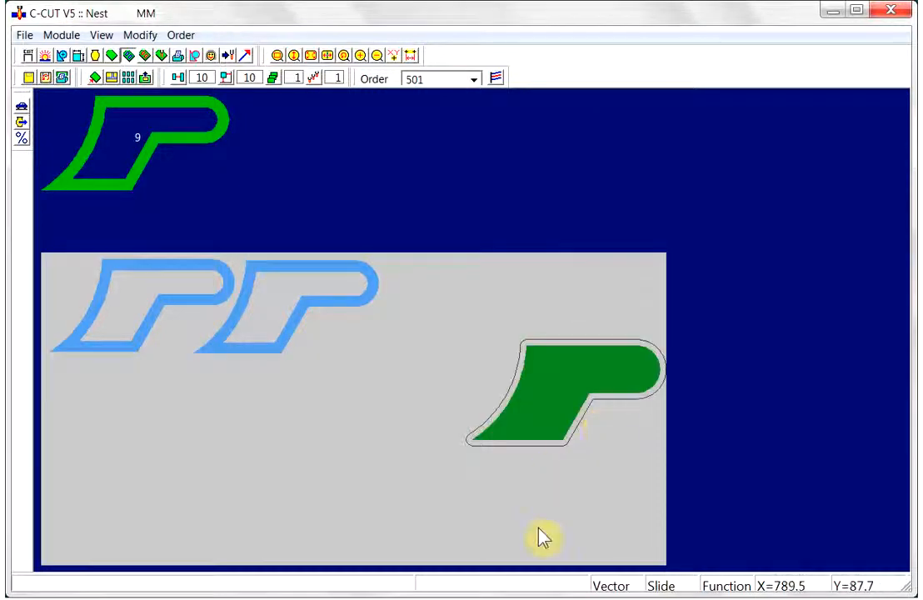
{"action": "left_click", "coordinate": [515, 514]}
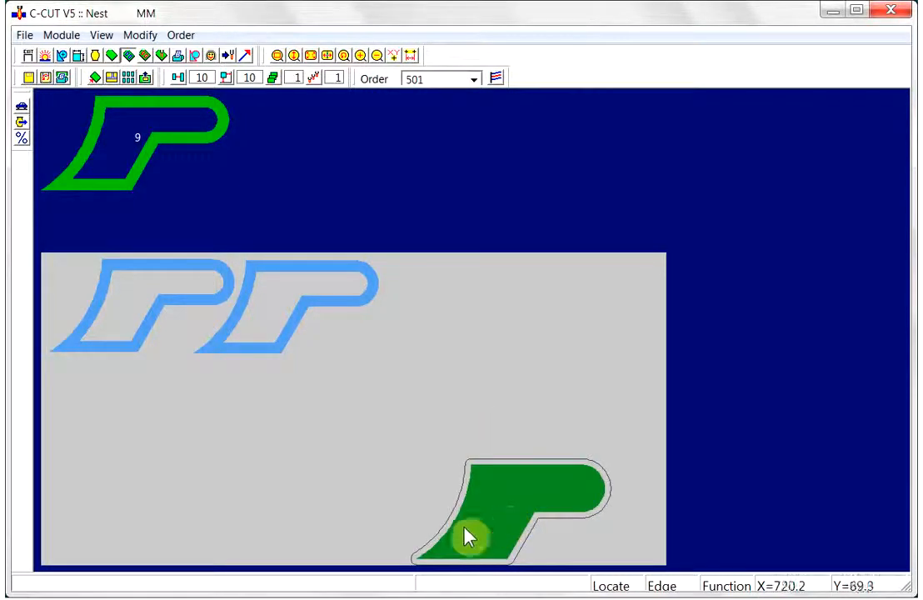
{"action": "left_click", "coordinate": [282, 488]}
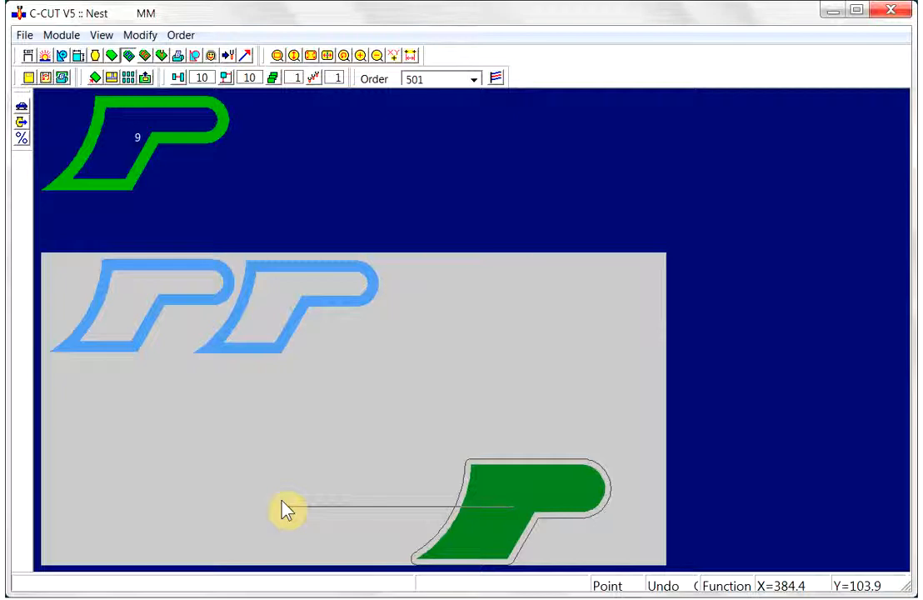
{"action": "left_click", "coordinate": [282, 510]}
{"action": "left_click", "coordinate": [463, 508]}
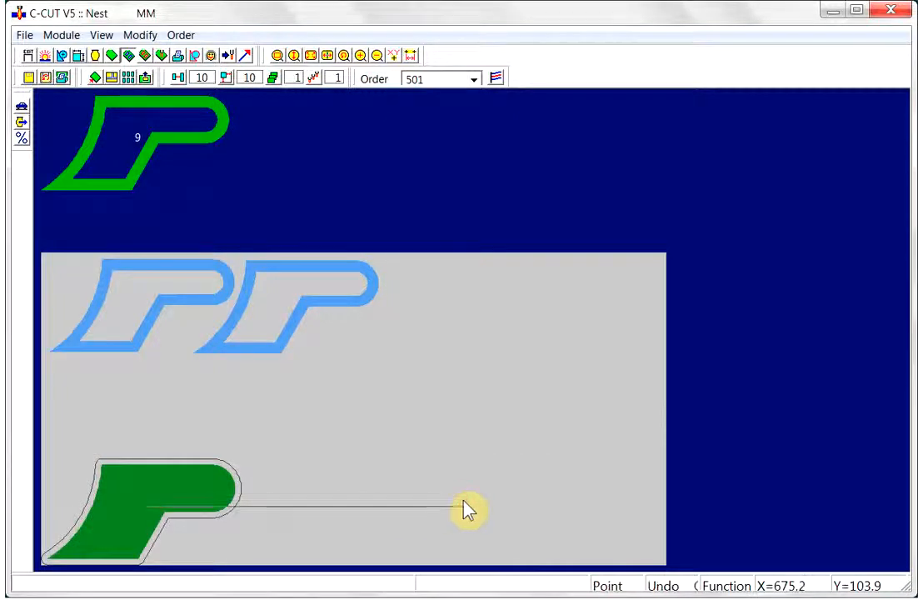
{"action": "left_click", "coordinate": [464, 503]}
{"action": "left_click", "coordinate": [243, 493]}
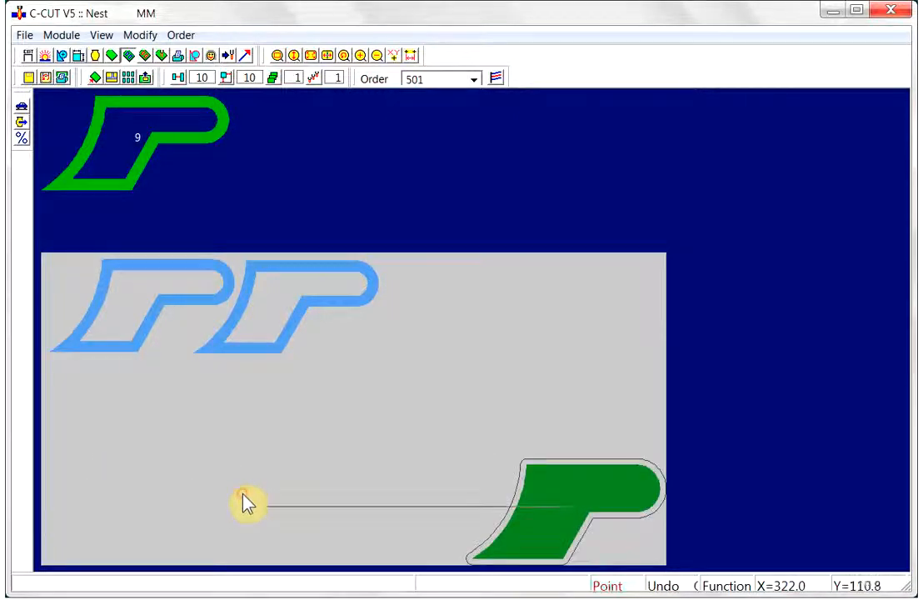
{"action": "left_click", "coordinate": [243, 500]}
{"action": "left_click", "coordinate": [165, 414]}
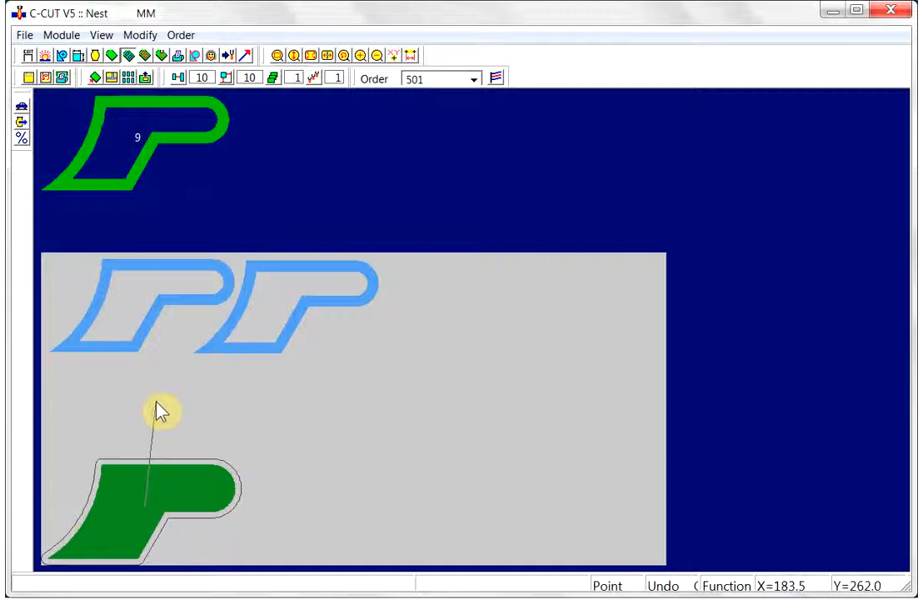
{"action": "left_click", "coordinate": [156, 404]}
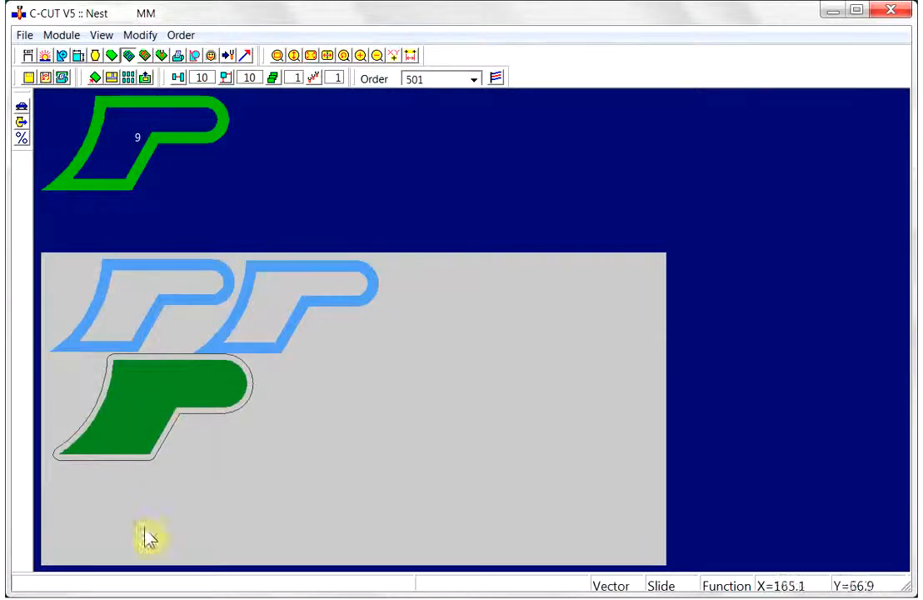
- Slide that part toward the bottom-left corner and back up, setting it under the first top-row part
{"action": "left_click", "coordinate": [298, 536]}
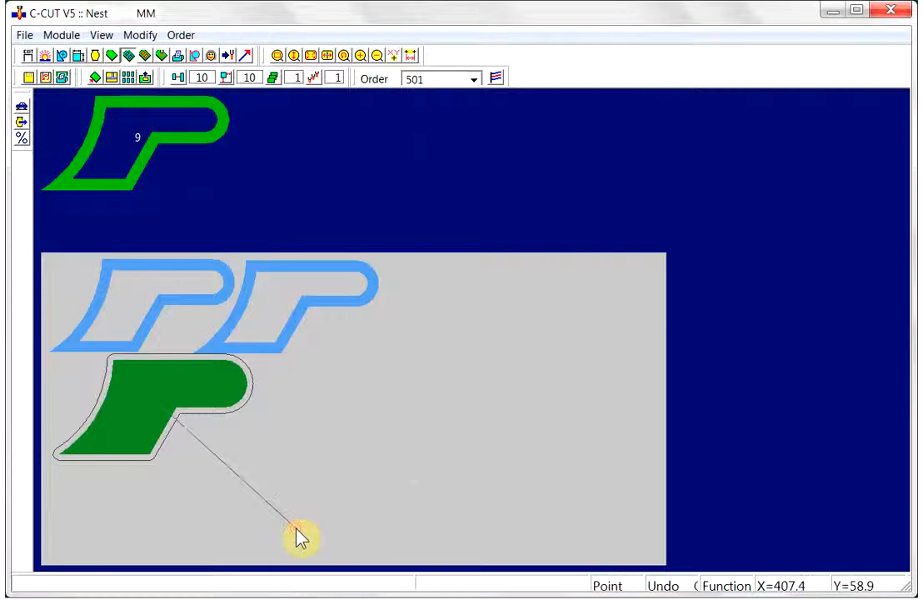
{"action": "left_click", "coordinate": [299, 536]}
{"action": "left_click", "coordinate": [71, 499]}
{"action": "left_click", "coordinate": [72, 500]}
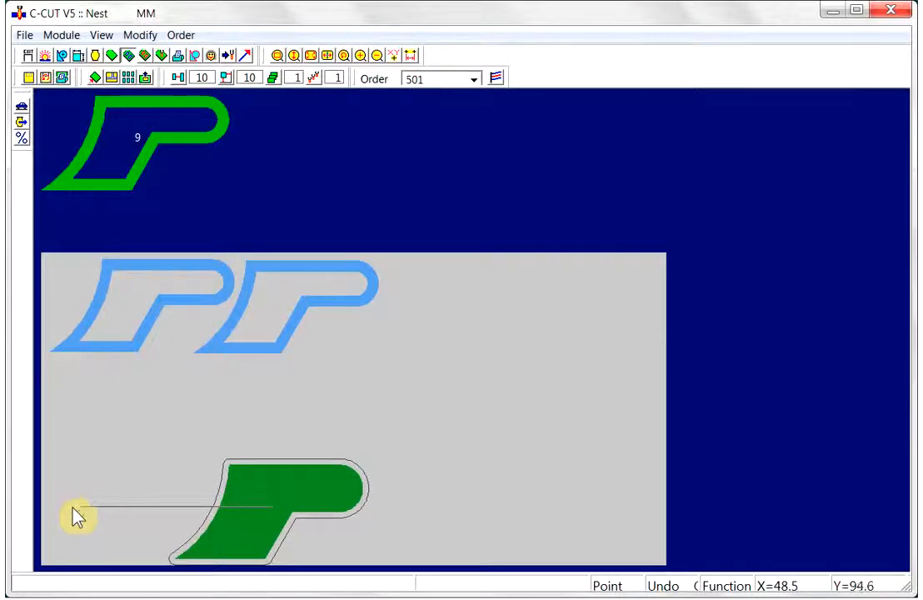
{"action": "left_click", "coordinate": [73, 510]}
{"action": "left_click", "coordinate": [143, 405]}
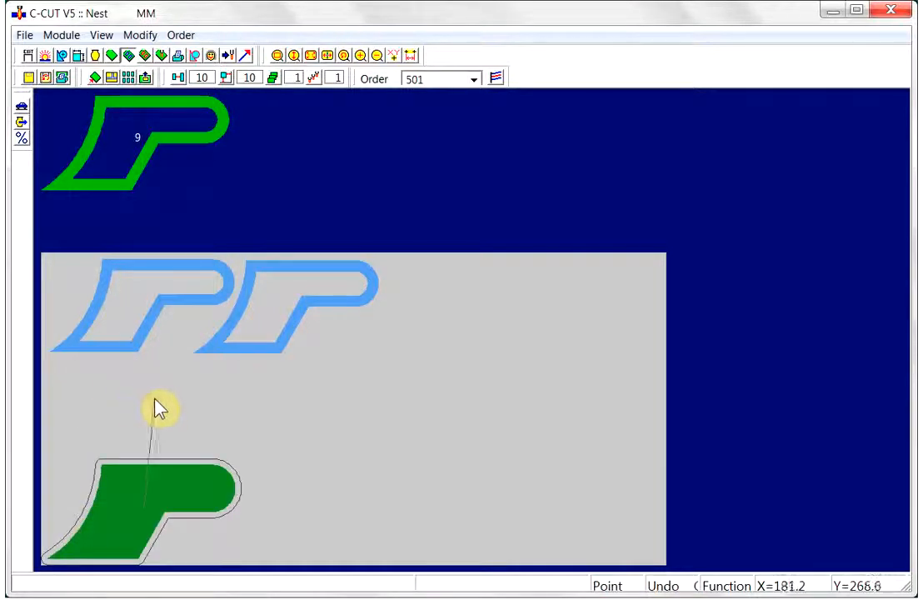
{"action": "left_click", "coordinate": [147, 401]}
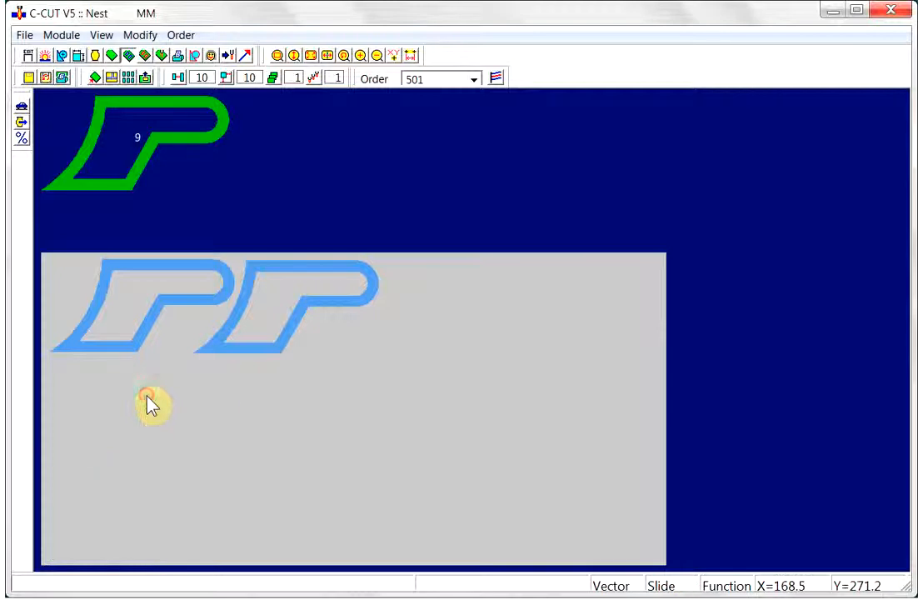
{"action": "left_click", "coordinate": [164, 411]}
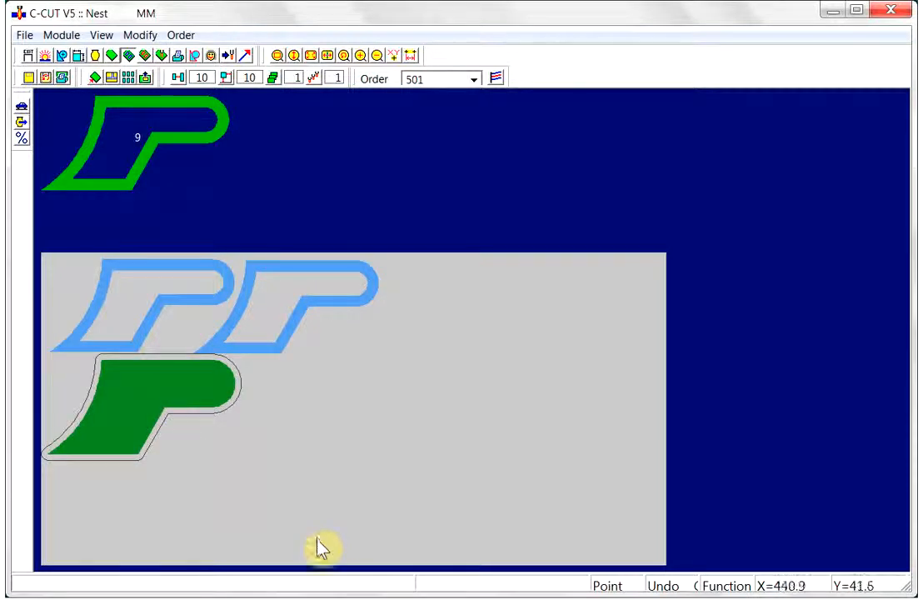
{"action": "left_click", "coordinate": [151, 390]}
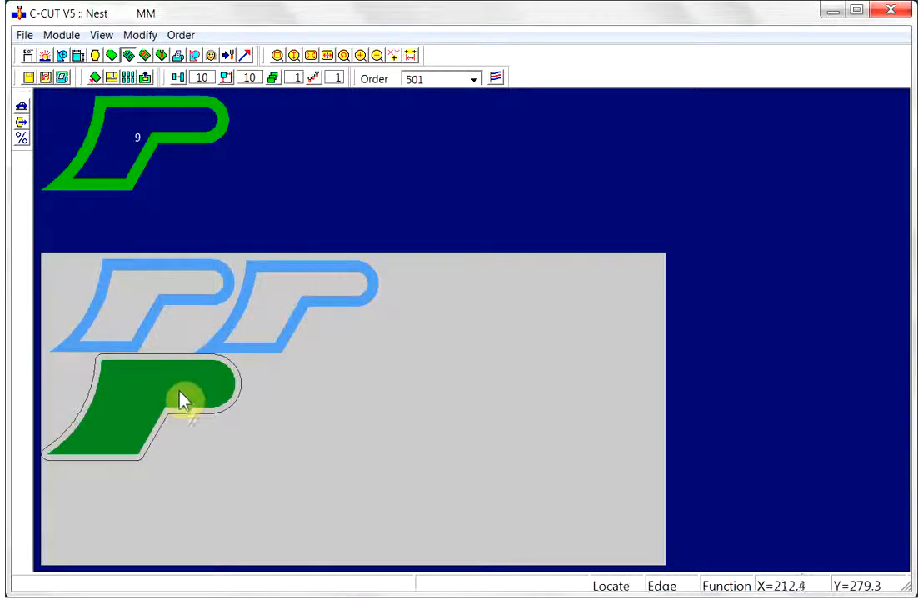
{"action": "left_click", "coordinate": [194, 389]}
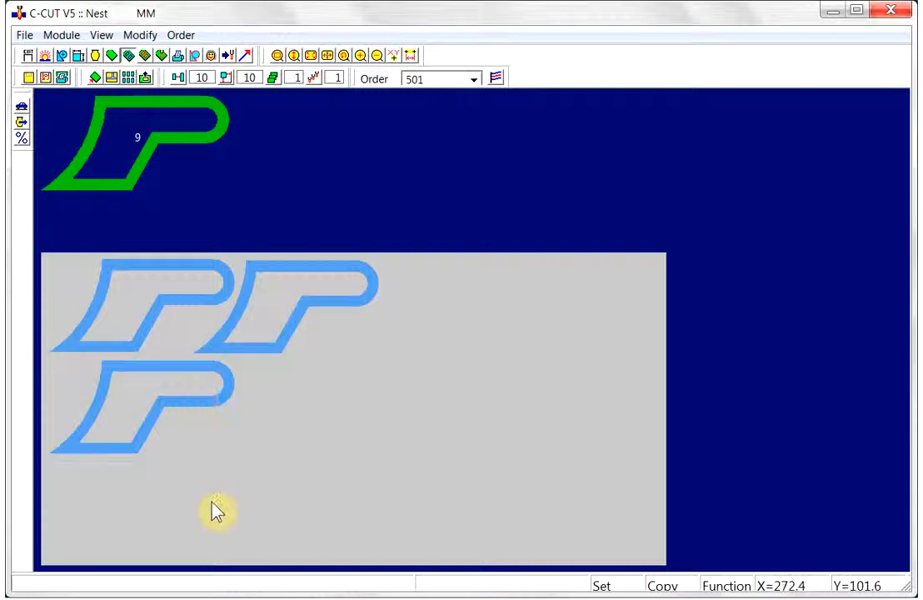
- Float the second-row part to the middle of the plate and set it there
{"action": "right_click", "coordinate": [219, 393]}
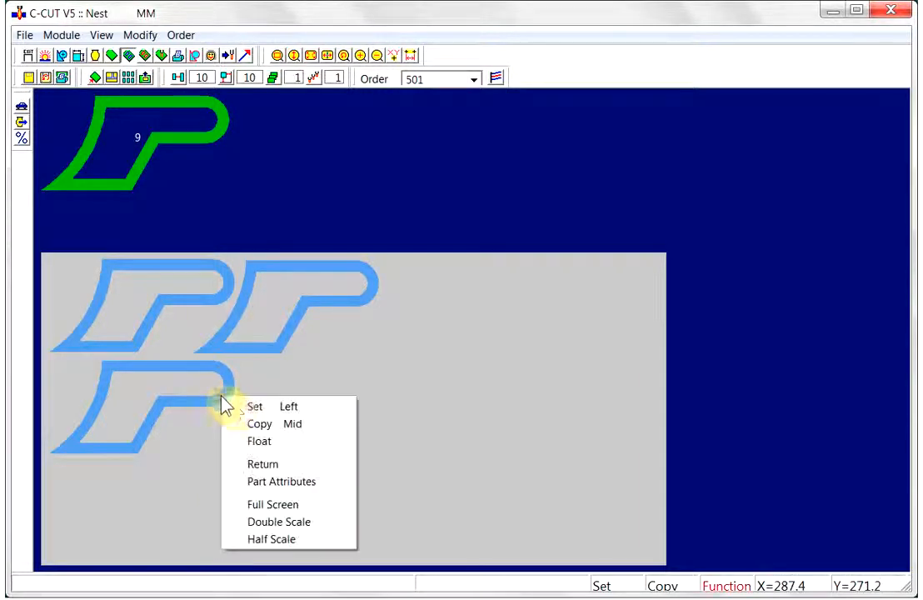
{"action": "left_click", "coordinate": [264, 441]}
{"action": "left_click", "coordinate": [380, 434]}
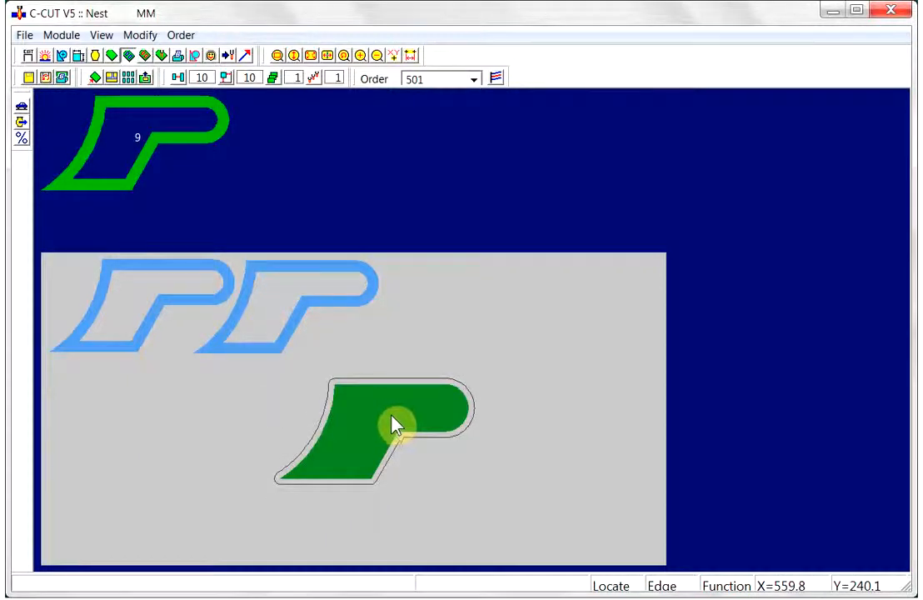
{"action": "left_click", "coordinate": [392, 426]}
- Place another C3 part into the third slot of the top row
{"action": "right_click", "coordinate": [408, 400]}
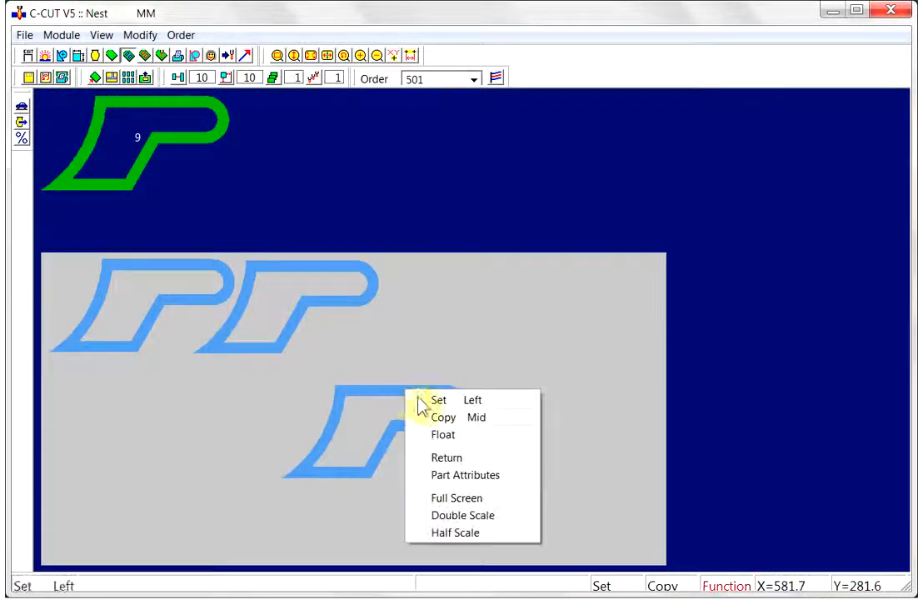
{"action": "left_click", "coordinate": [450, 456]}
{"action": "left_click", "coordinate": [459, 324]}
{"action": "left_click", "coordinate": [460, 329]}
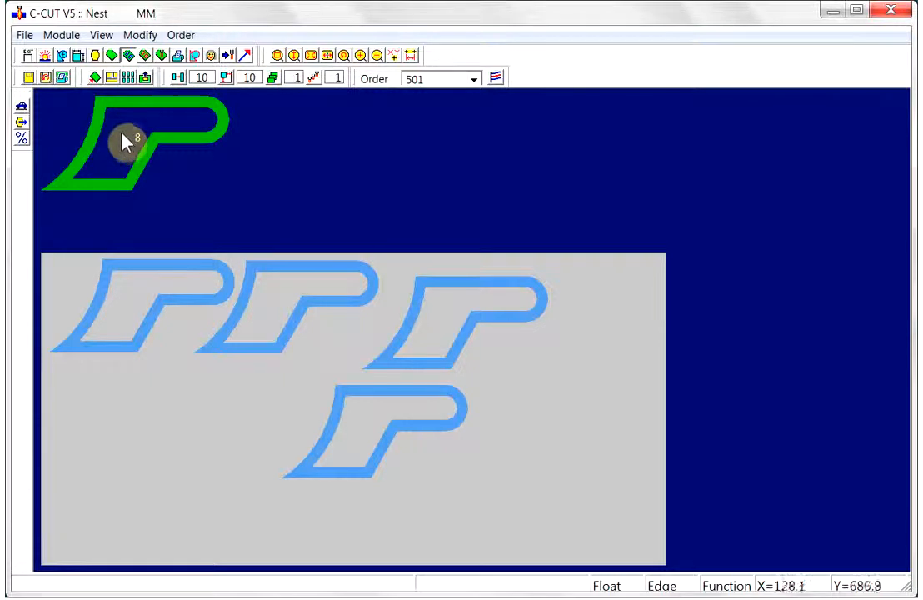
- Return all nested parts from the plate back to stock
{"action": "left_click", "coordinate": [145, 76]}
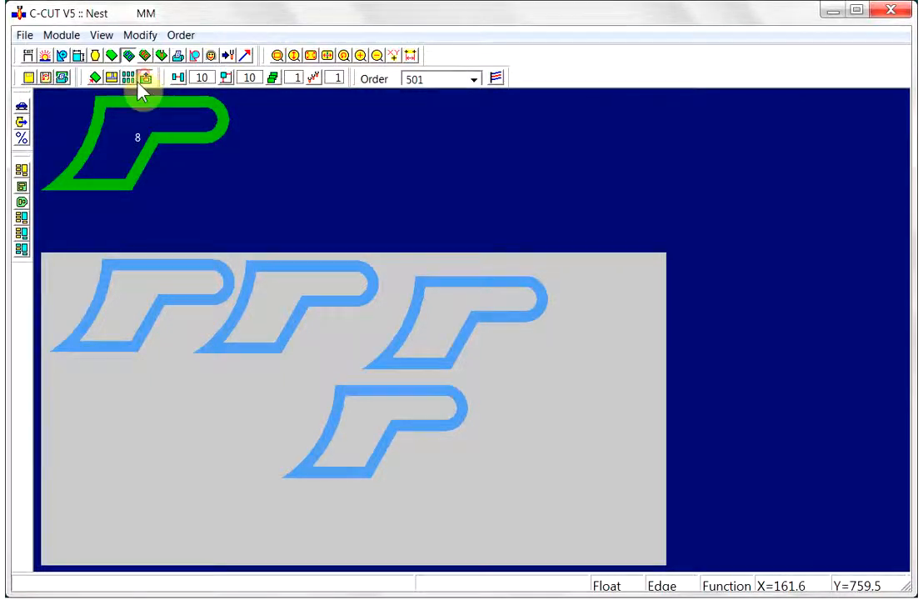
{"action": "left_click", "coordinate": [21, 175]}
{"action": "left_click", "coordinate": [439, 376]}
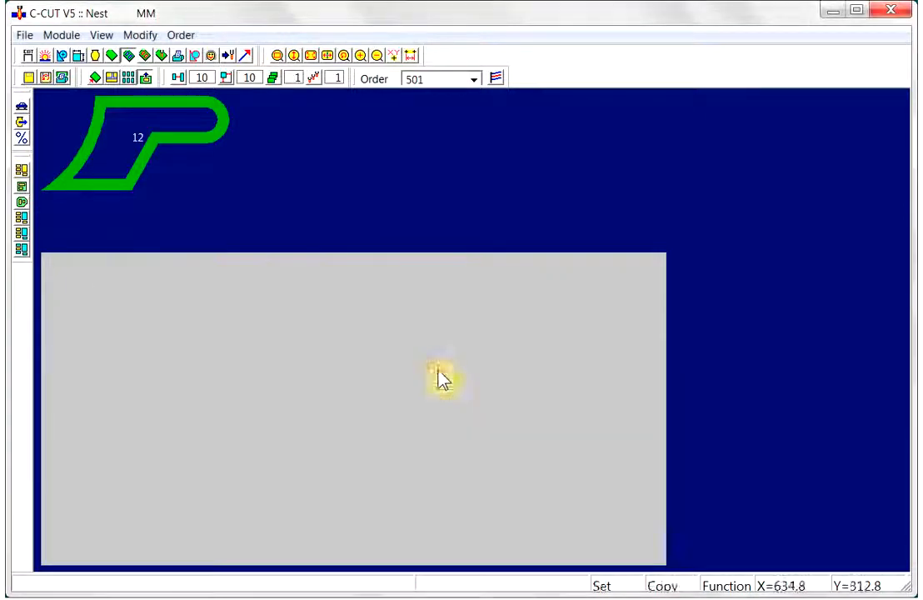
- Pick a C3 part, rotate it 90° counter-clockwise, and place it in the plate's bottom-left corner
{"action": "left_click", "coordinate": [175, 116]}
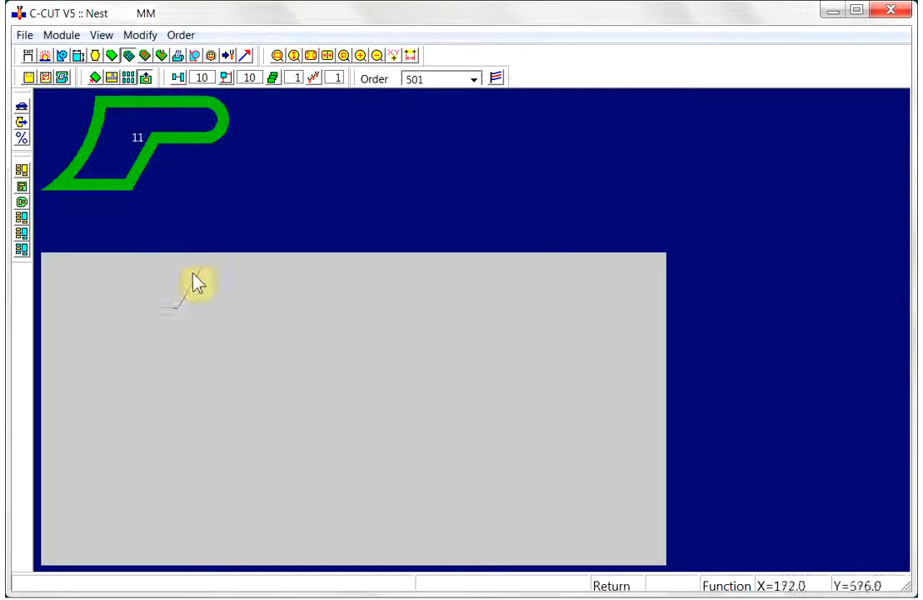
{"action": "right_click", "coordinate": [282, 384]}
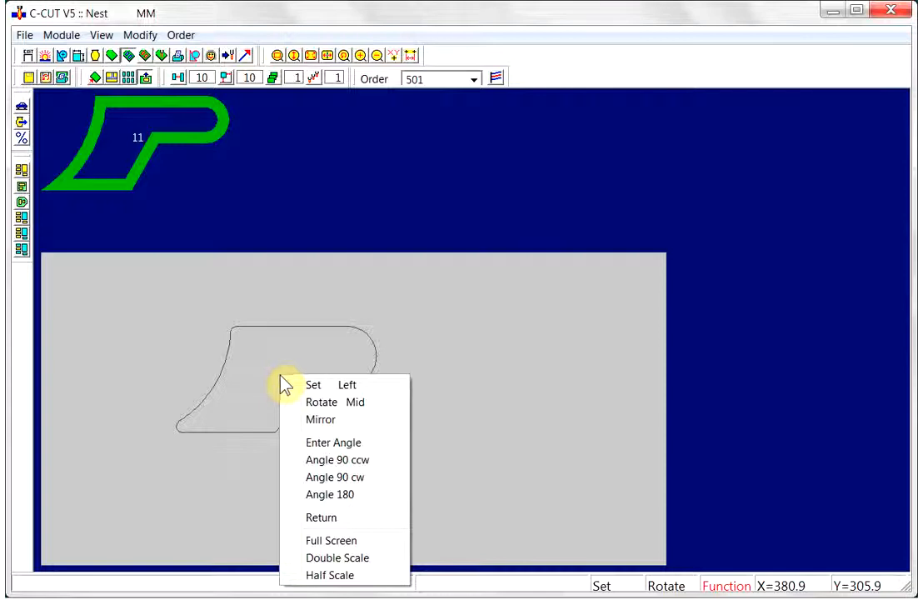
{"action": "left_click", "coordinate": [338, 461]}
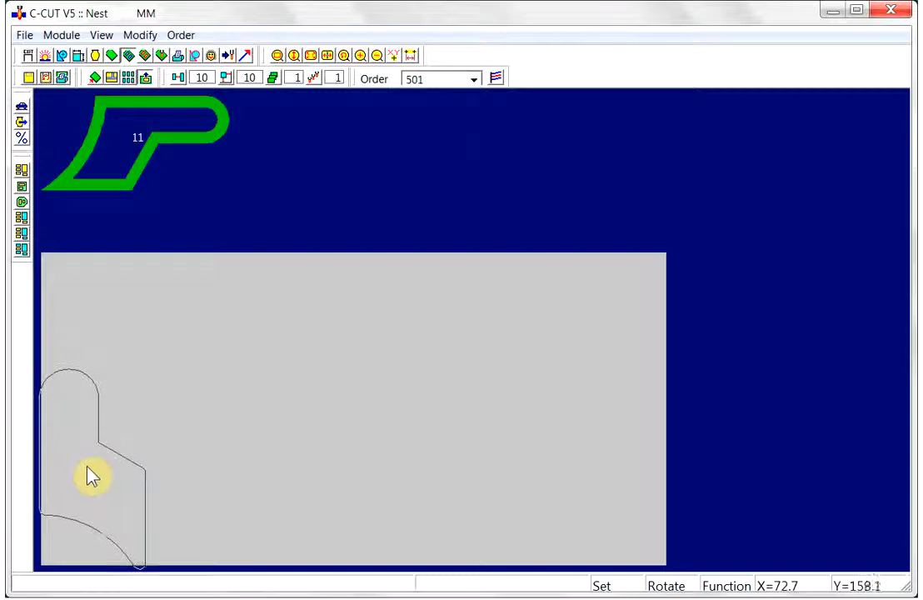
{"action": "left_click", "coordinate": [92, 475]}
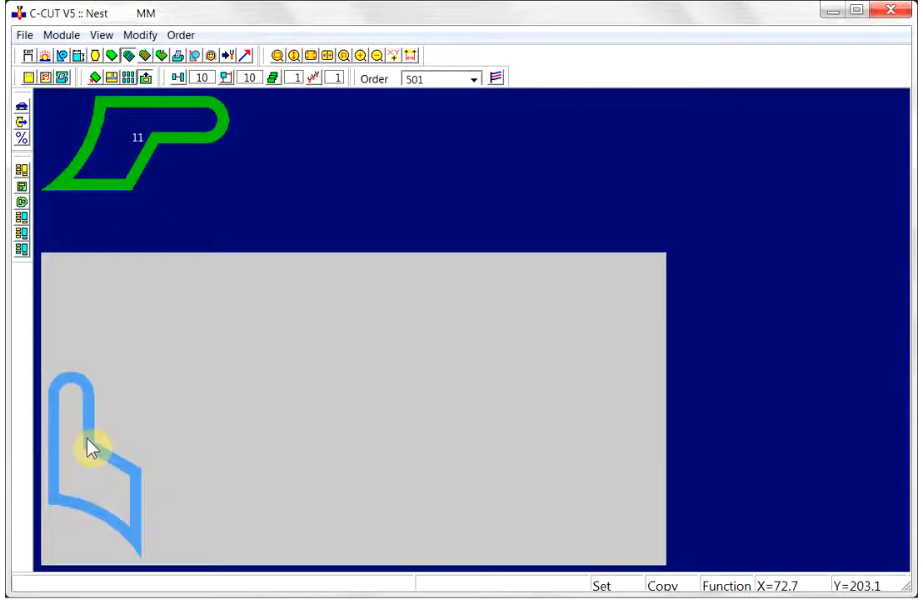
{"action": "left_click", "coordinate": [97, 457]}
- Rotate the next C3 part 180° and place it above the first, interlocking with it
{"action": "right_click", "coordinate": [175, 367]}
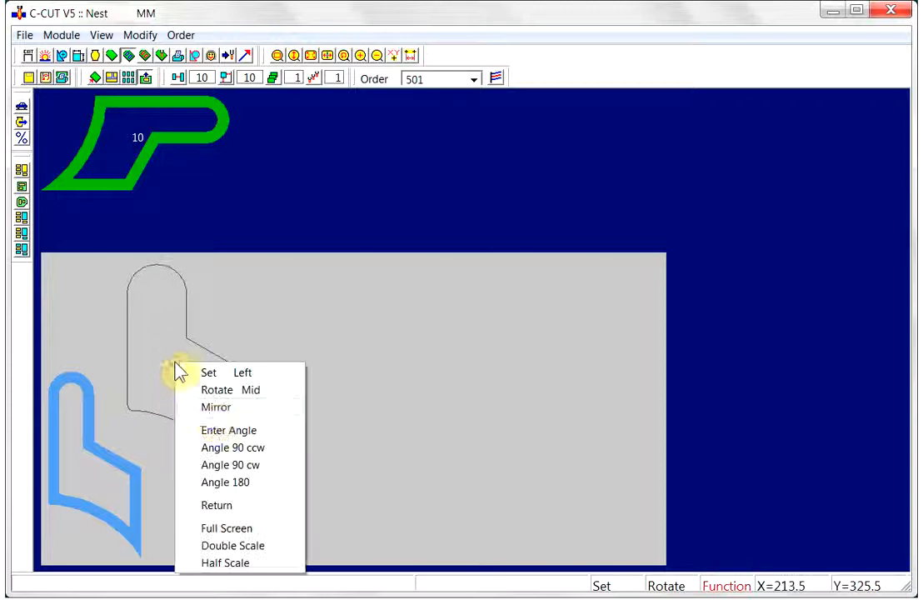
{"action": "left_click", "coordinate": [226, 483]}
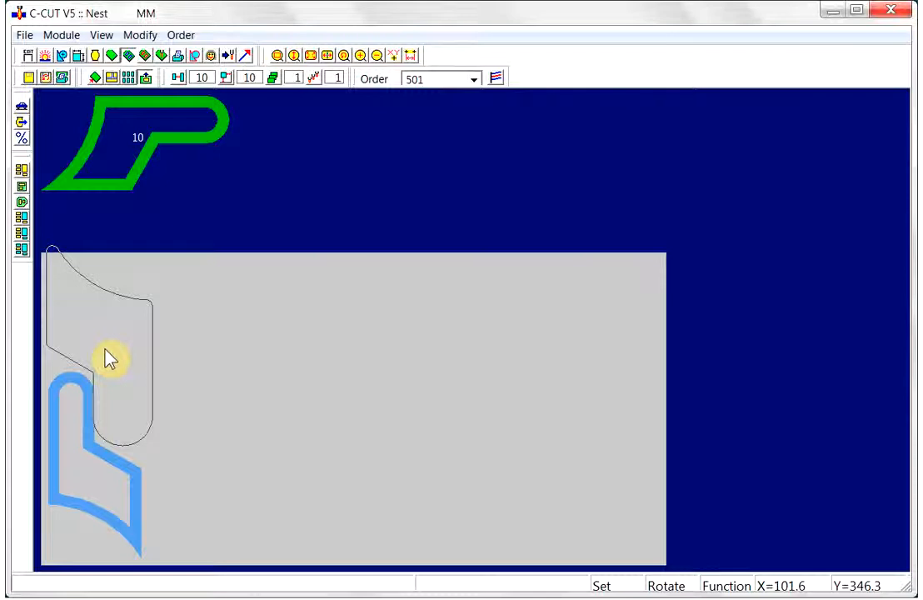
{"action": "left_click", "coordinate": [105, 351]}
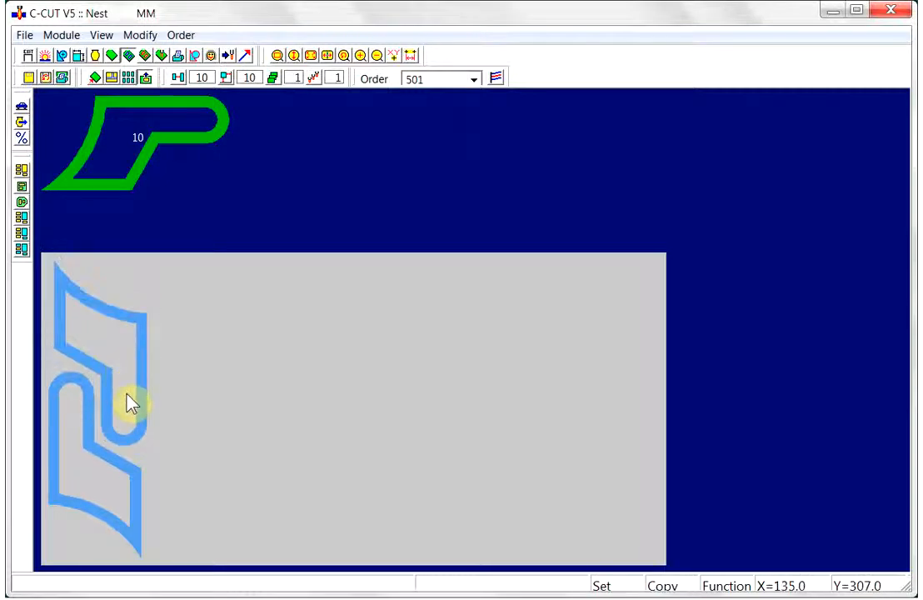
- Copy a 90°-rotated part to the right of the bottom-left one and slide it up against it
{"action": "left_click_drag", "start_coordinate": [95, 473], "coordinate": [187, 480]}
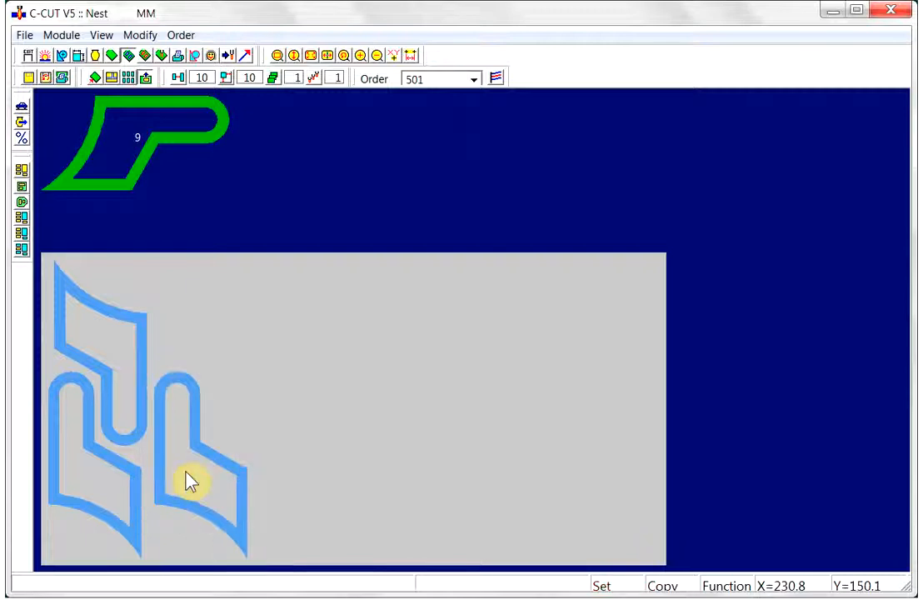
{"action": "left_click", "coordinate": [155, 462]}
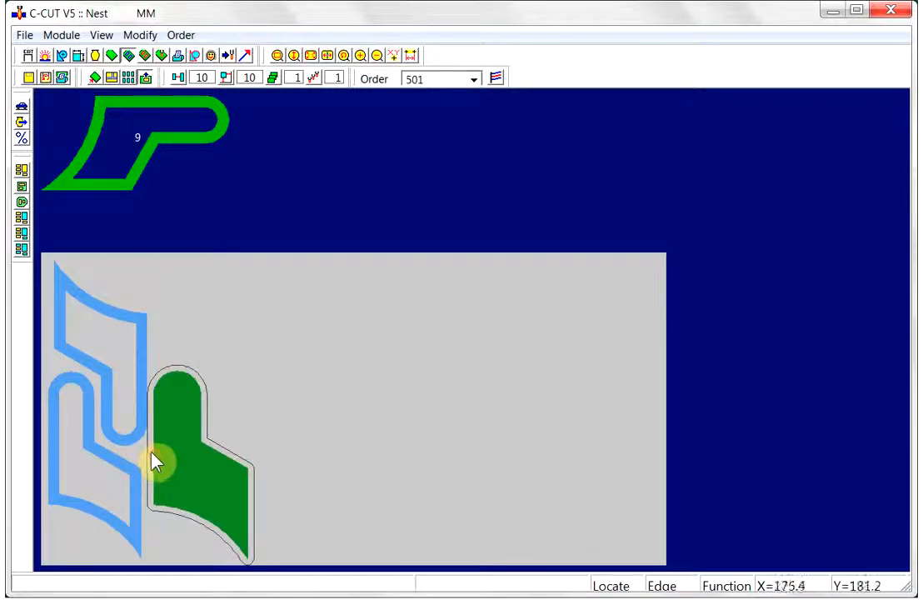
{"action": "left_click", "coordinate": [171, 465]}
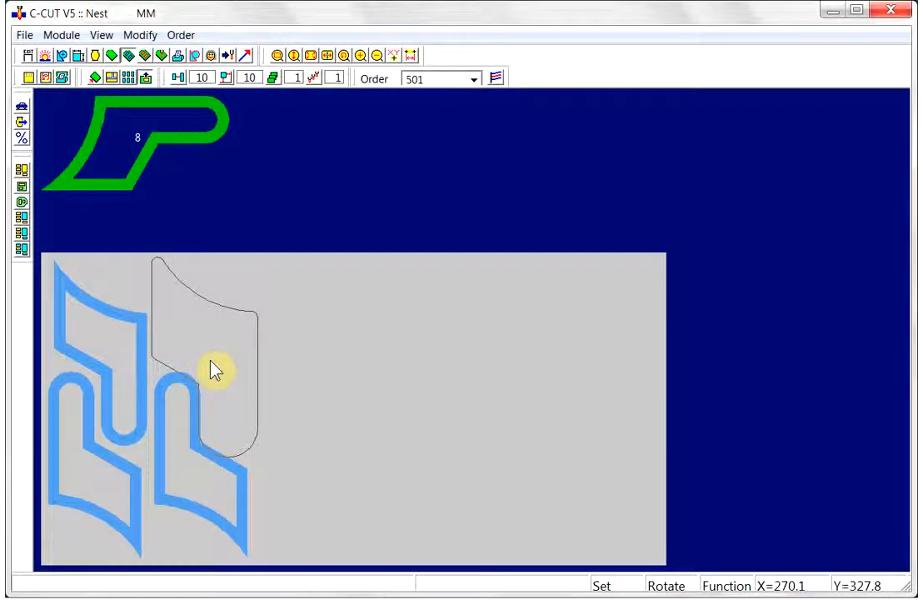
- Place a 180°-rotated C3 part atop the second column and a 90°-rotated part at the bottom of the third column
{"action": "left_click", "coordinate": [208, 362]}
{"action": "left_click", "coordinate": [240, 436]}
{"action": "middle_click", "coordinate": [198, 462]}
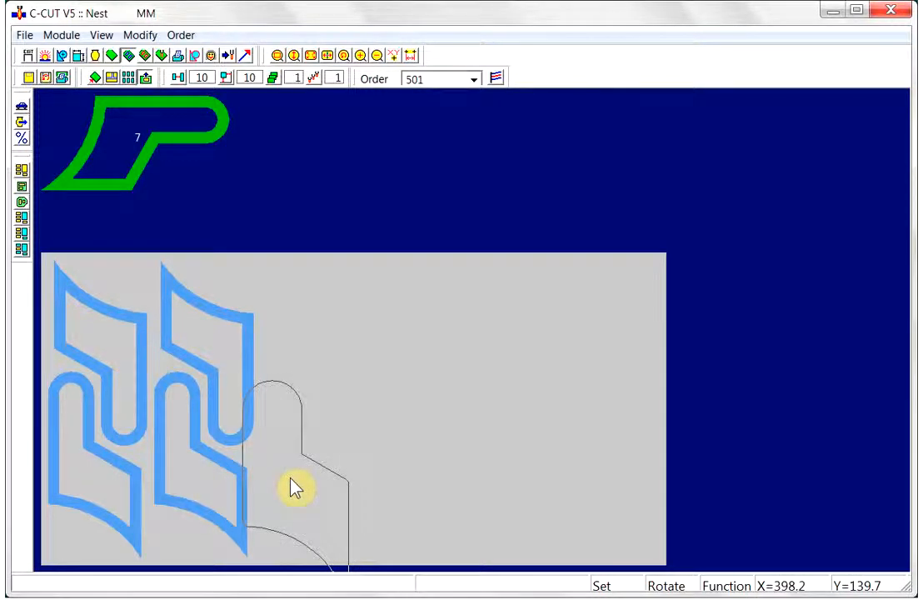
{"action": "left_click", "coordinate": [302, 477]}
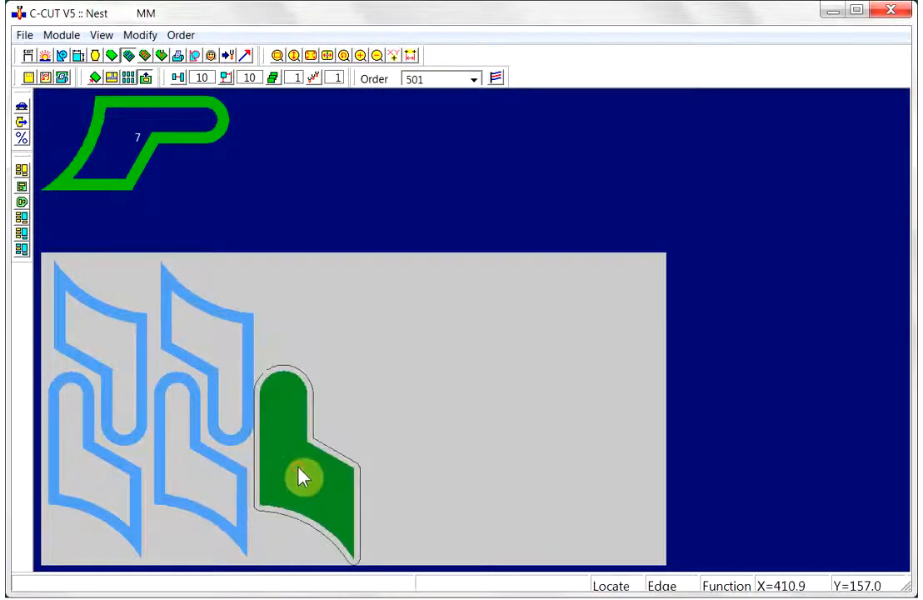
{"action": "left_click", "coordinate": [300, 476]}
- Place a 180°-rotated C3 part atop the third column and a 90°-rotated part at the bottom of the fourth column
{"action": "middle_click", "coordinate": [248, 343]}
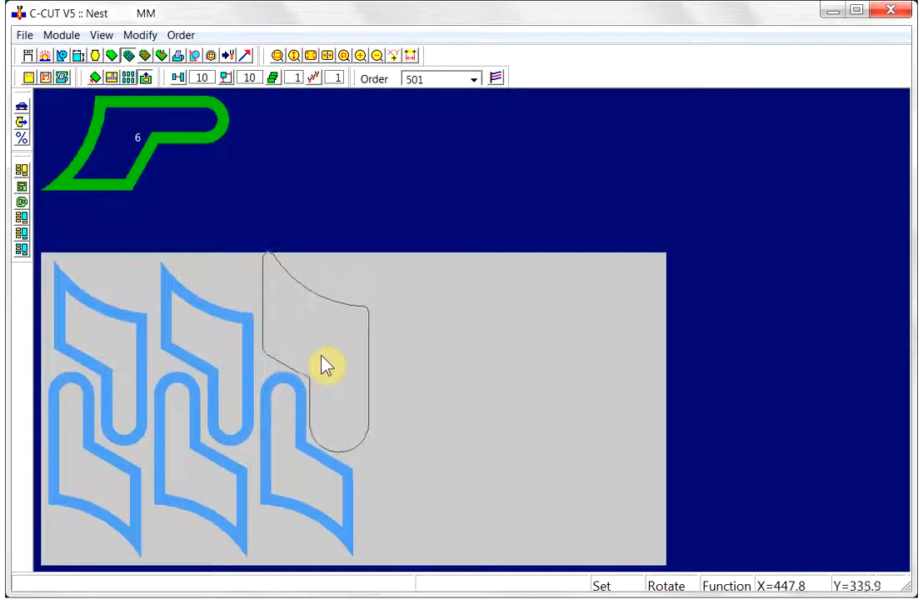
{"action": "left_click", "coordinate": [317, 357]}
{"action": "left_click", "coordinate": [317, 357]}
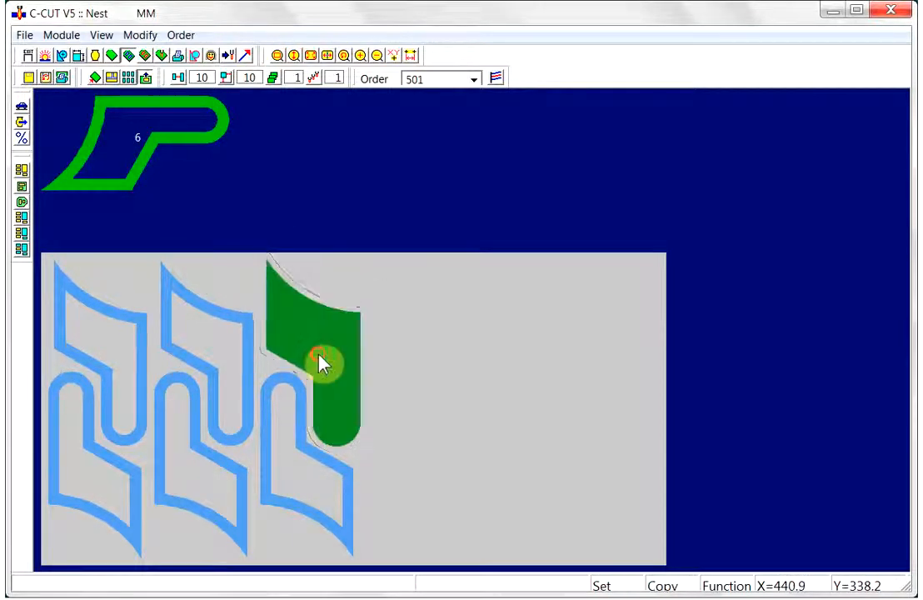
{"action": "middle_click", "coordinate": [348, 479]}
{"action": "left_click", "coordinate": [399, 480]}
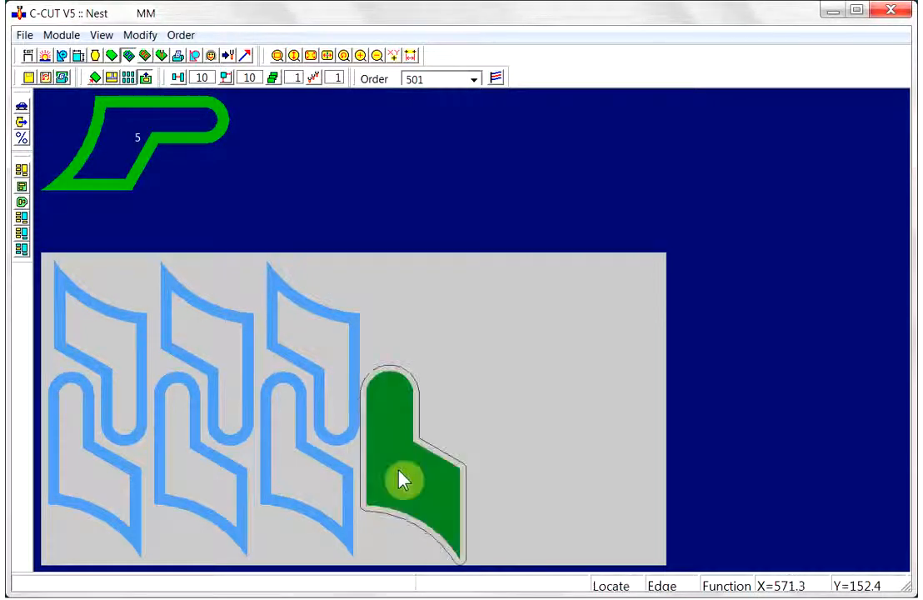
{"action": "left_click", "coordinate": [403, 478]}
- Place a 180°-rotated C3 part atop the fourth column and a 90°-rotated part at the bottom of the fifth column
{"action": "middle_click", "coordinate": [358, 371]}
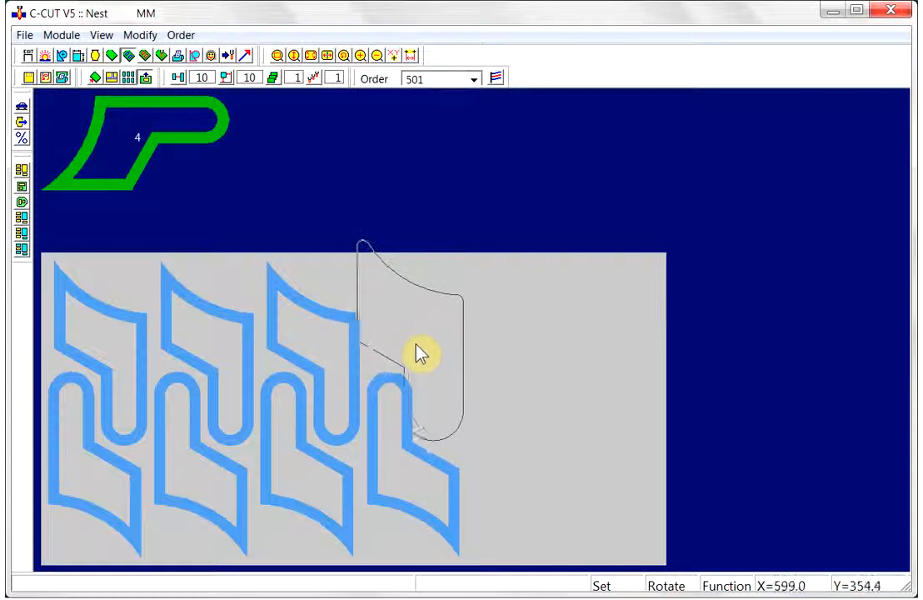
{"action": "left_click", "coordinate": [427, 357]}
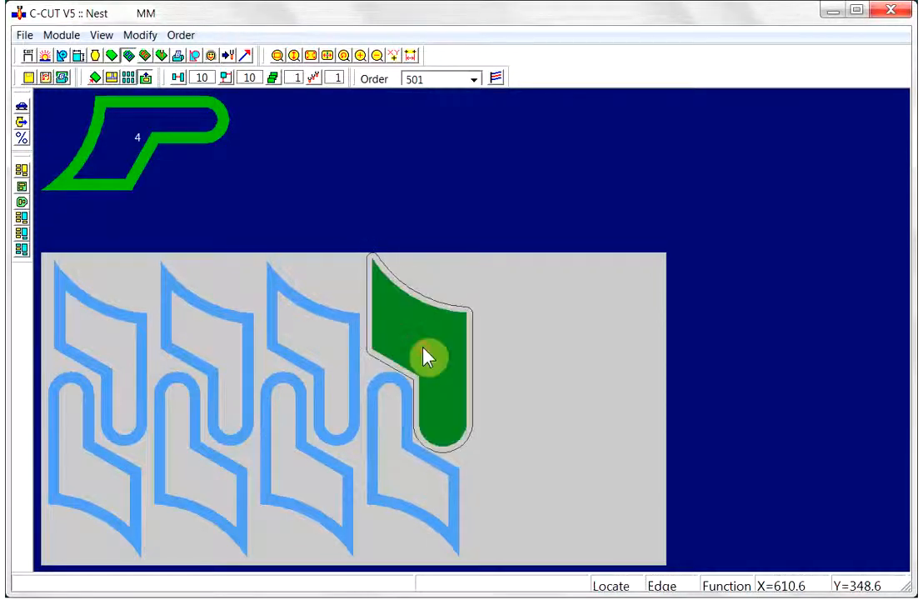
{"action": "left_click", "coordinate": [427, 357]}
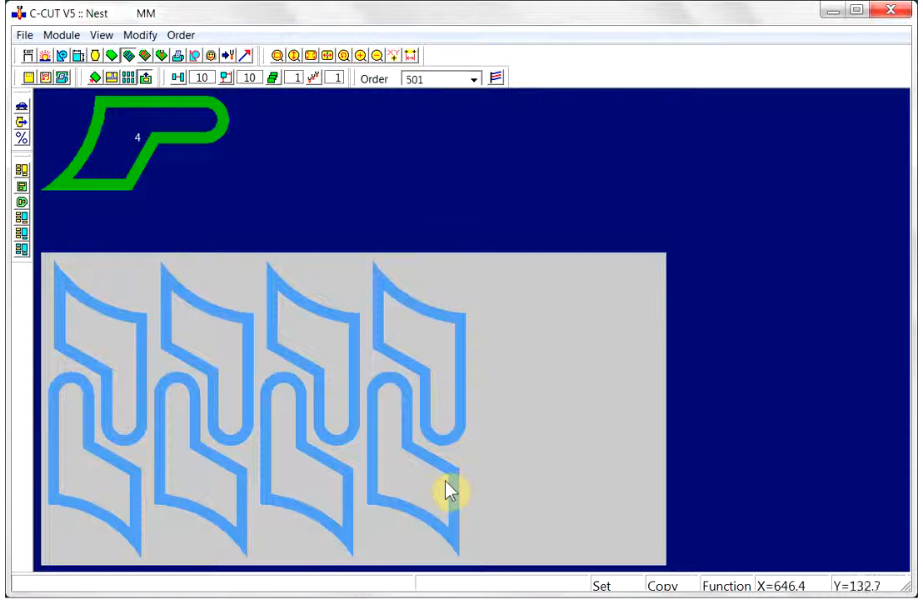
{"action": "middle_click", "coordinate": [408, 469]}
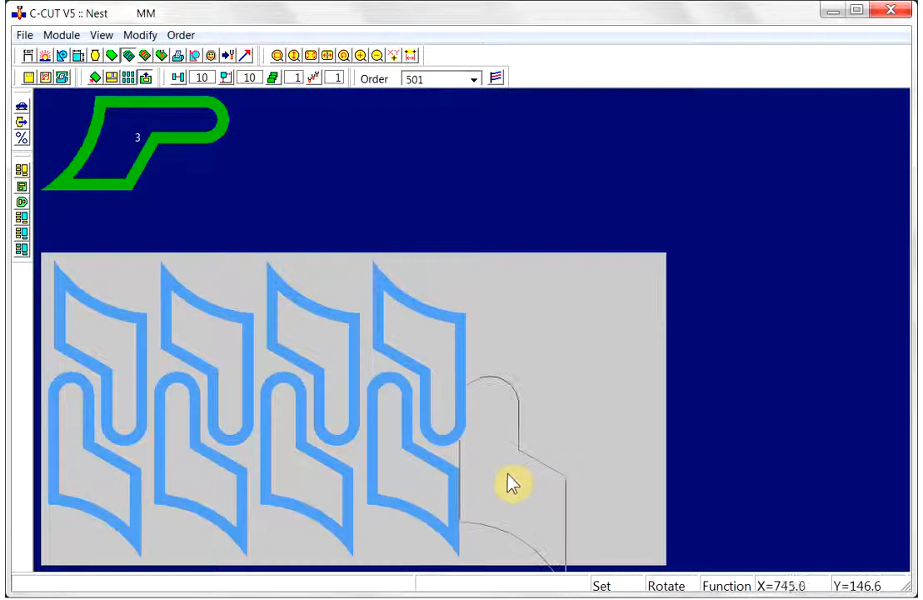
{"action": "left_click", "coordinate": [503, 480]}
{"action": "left_click", "coordinate": [508, 481]}
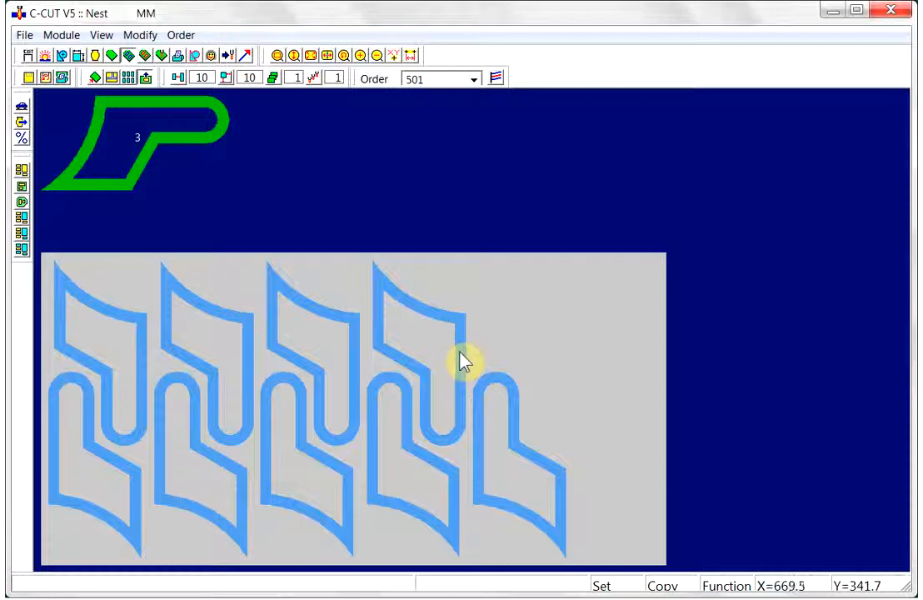
- Place a 180°-rotated C3 part atop the fifth column, sliding and repositioning it snugly against its neighbours
{"action": "middle_click", "coordinate": [426, 362]}
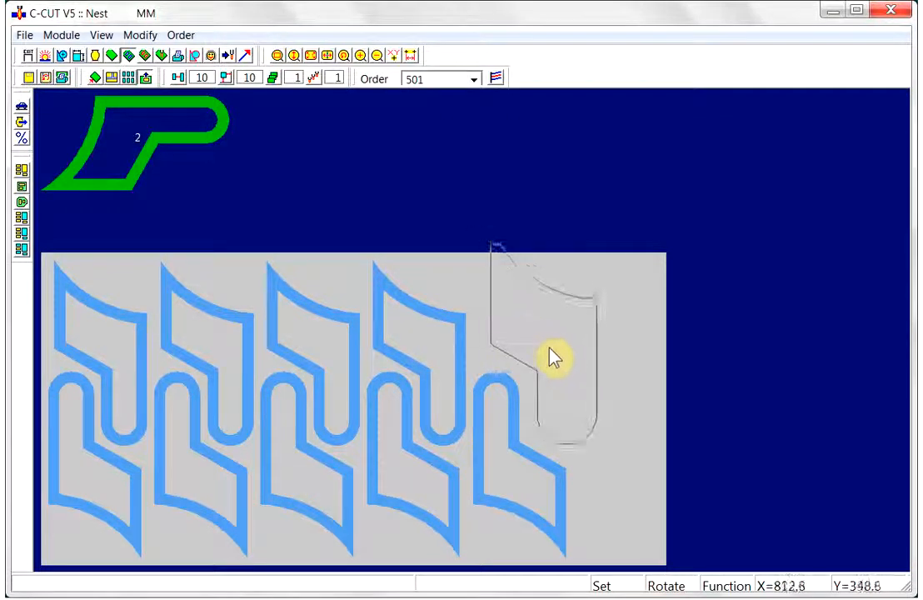
{"action": "left_click", "coordinate": [569, 371]}
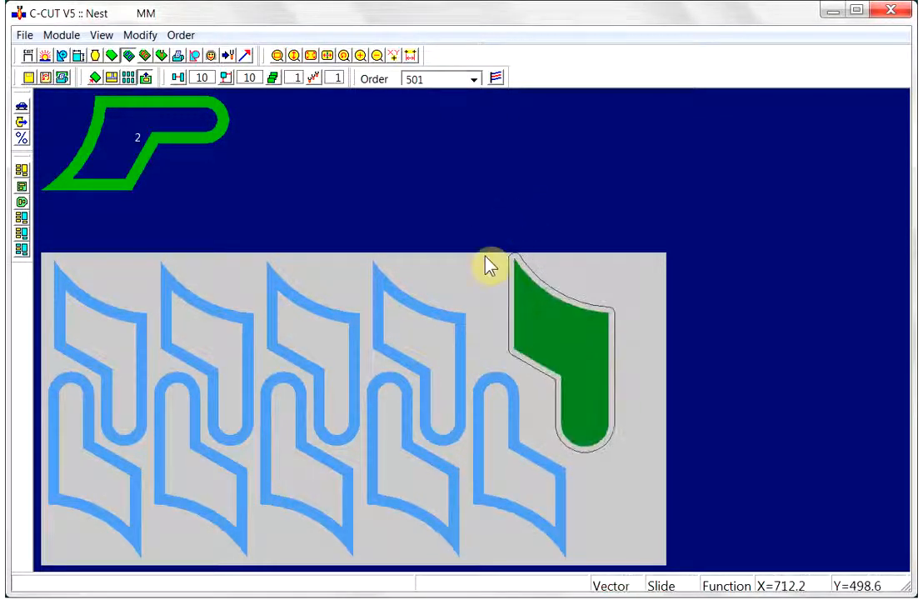
{"action": "left_click", "coordinate": [484, 334]}
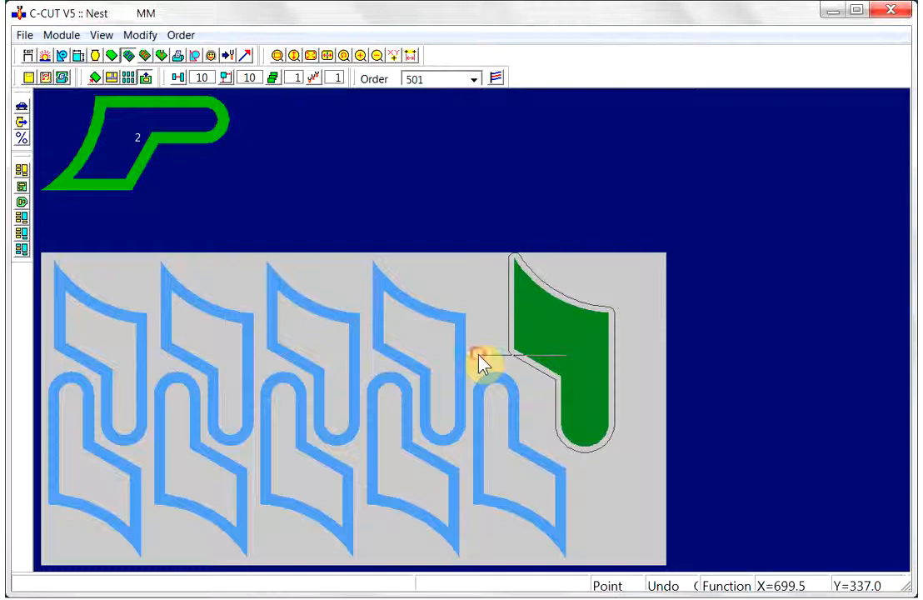
{"action": "left_click", "coordinate": [478, 355]}
{"action": "left_click", "coordinate": [521, 345]}
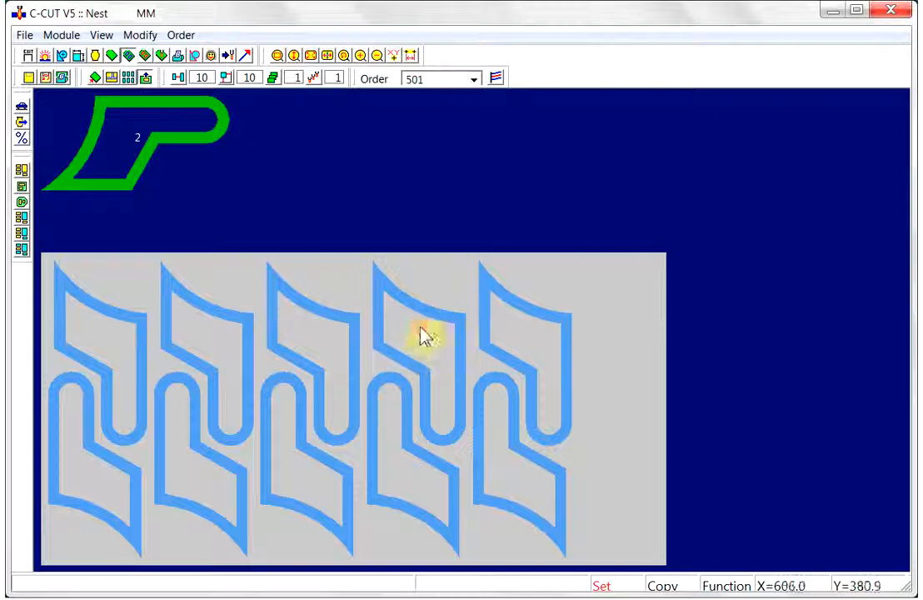
{"action": "left_click", "coordinate": [526, 317]}
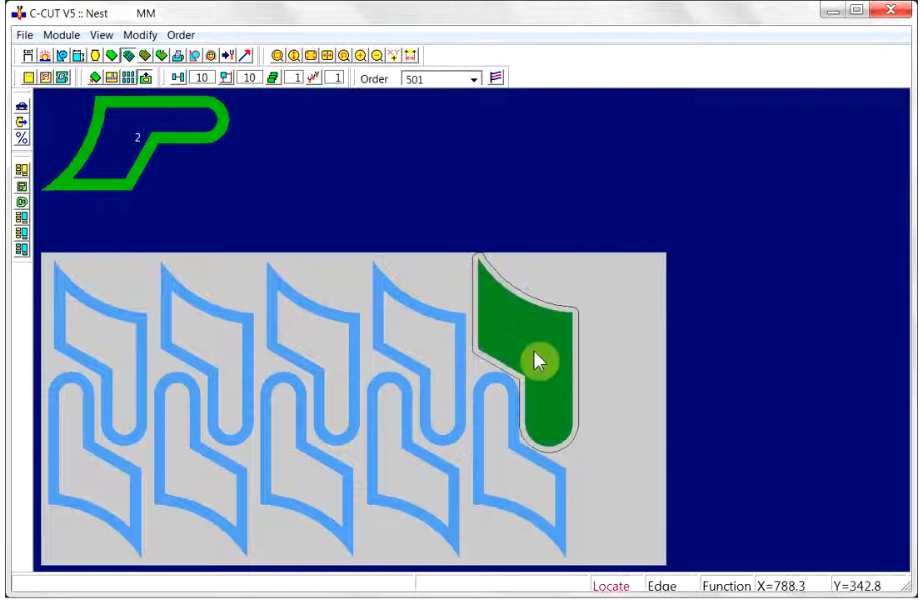
{"action": "left_click", "coordinate": [531, 357]}
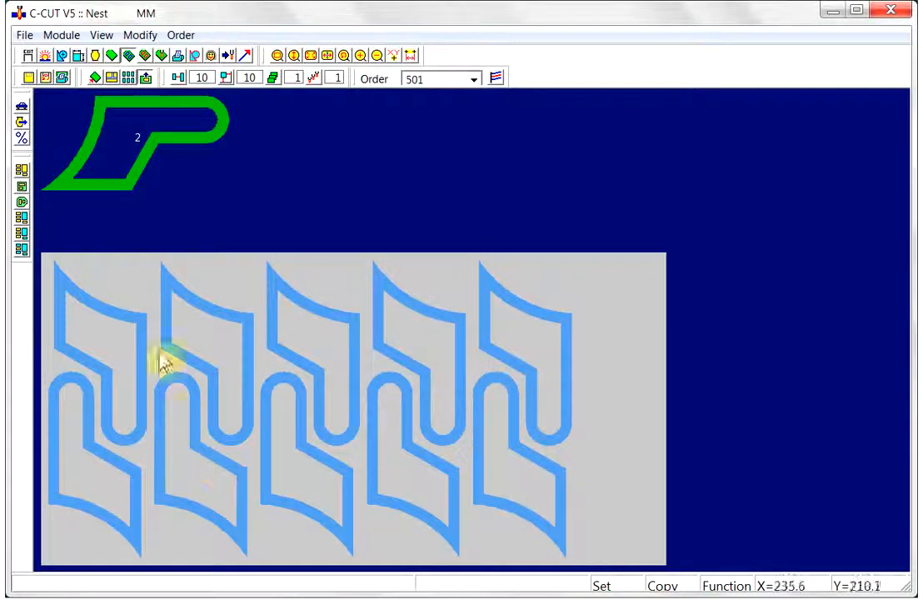
- Switch to the Cut module and set the external lead-in offset to 12
{"action": "left_click", "coordinate": [145, 58]}
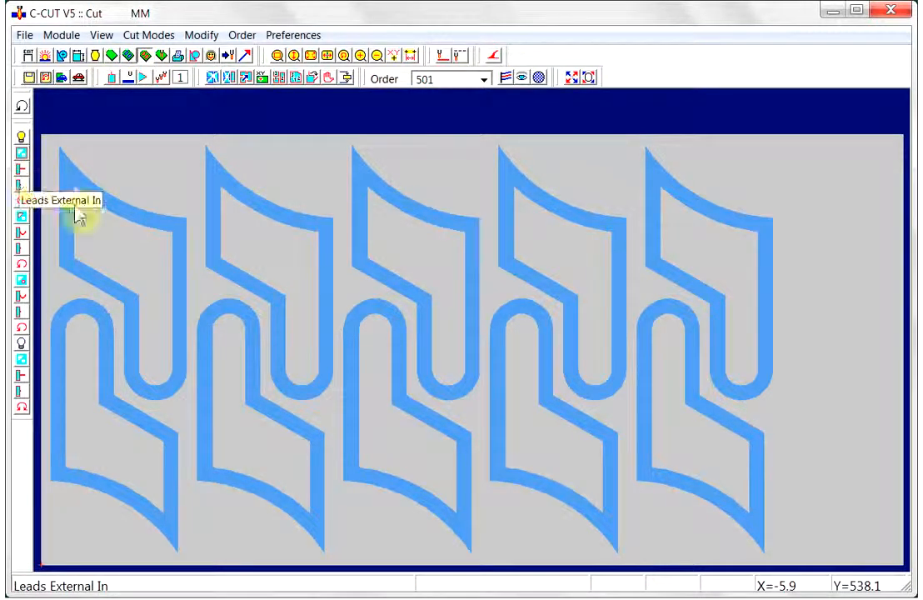
{"action": "left_click", "coordinate": [22, 179]}
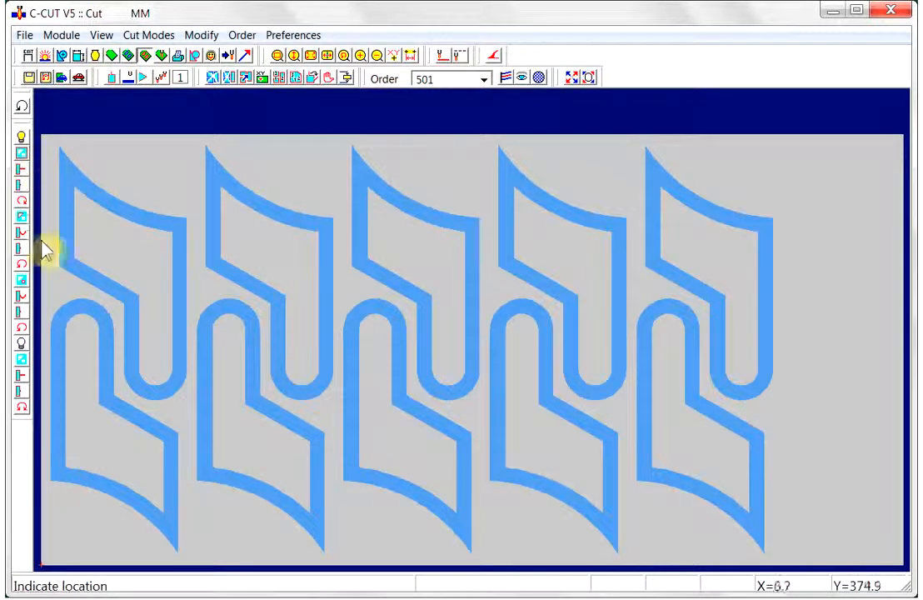
{"action": "left_click", "coordinate": [22, 179]}
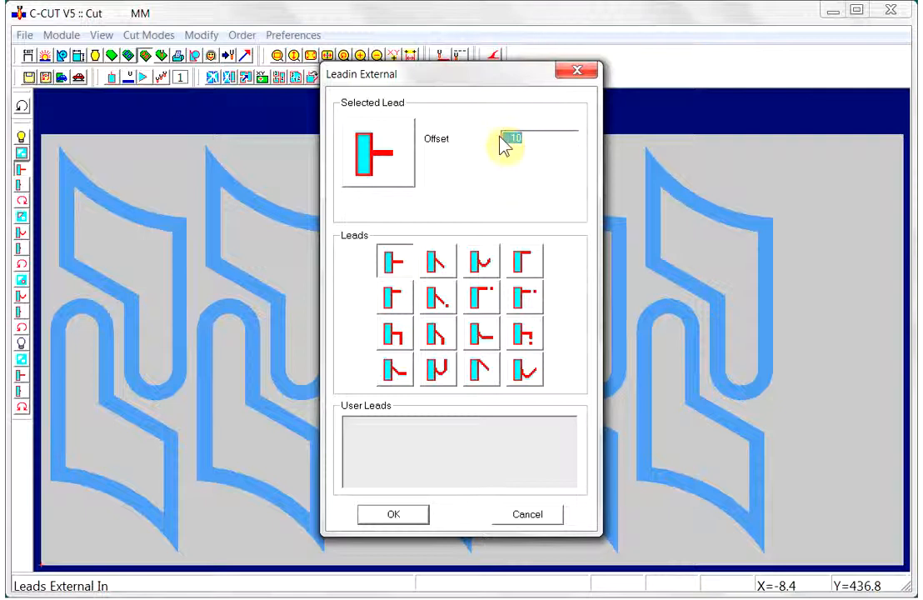
{"action": "type", "text": "12"}
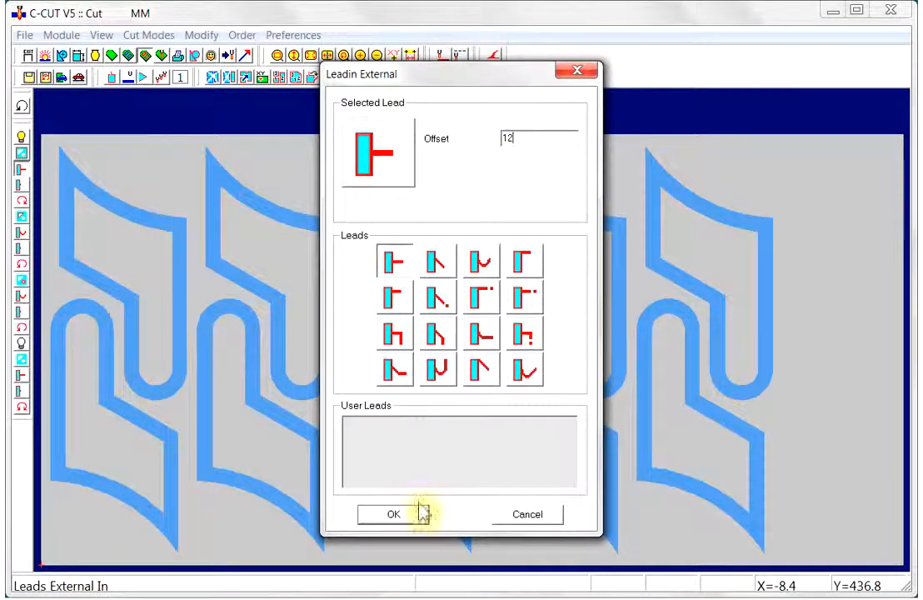
{"action": "left_click", "coordinate": [393, 514]}
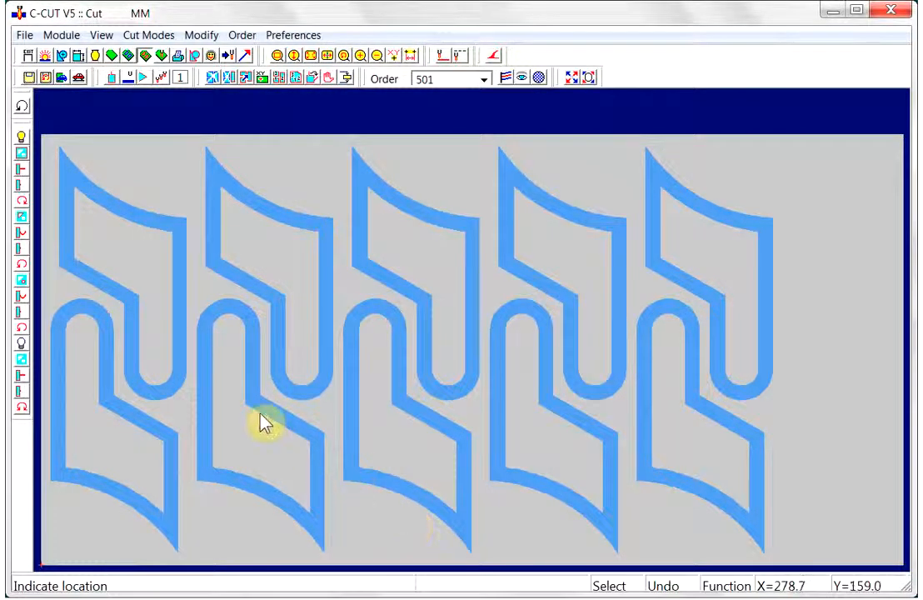
- Apply the external lead-out and internal lead-in settings without changes
{"action": "left_click", "coordinate": [23, 169]}
{"action": "left_click", "coordinate": [391, 514]}
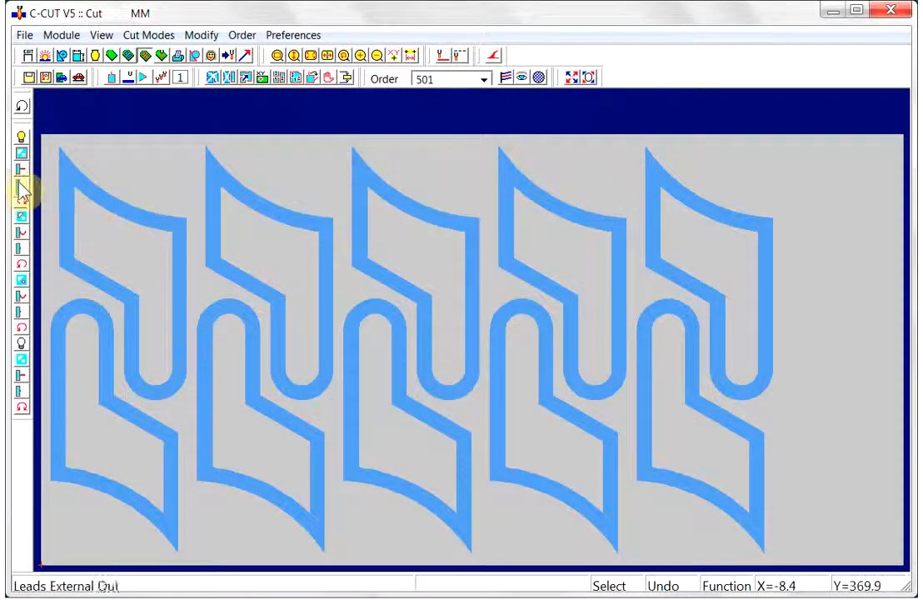
{"action": "left_click", "coordinate": [19, 185]}
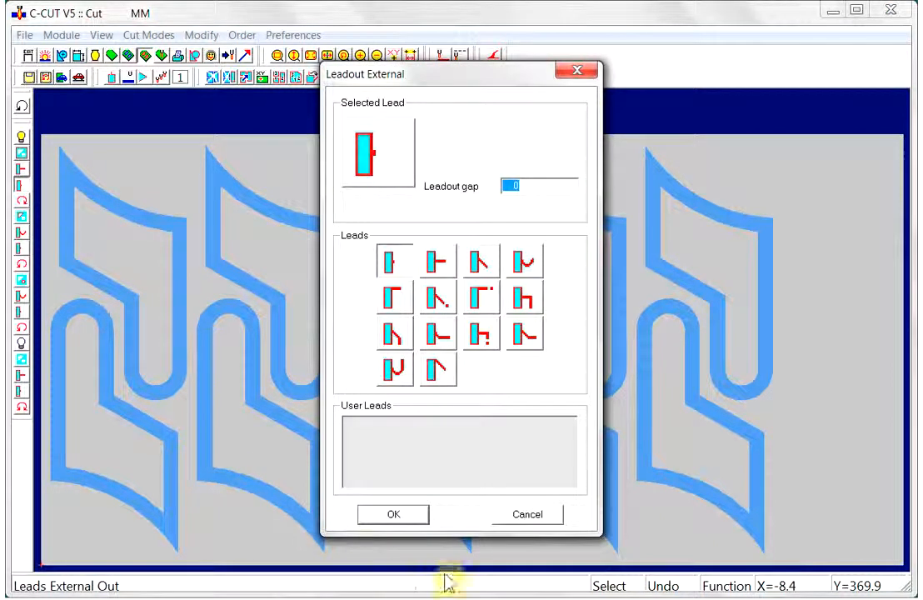
{"action": "left_click", "coordinate": [405, 517]}
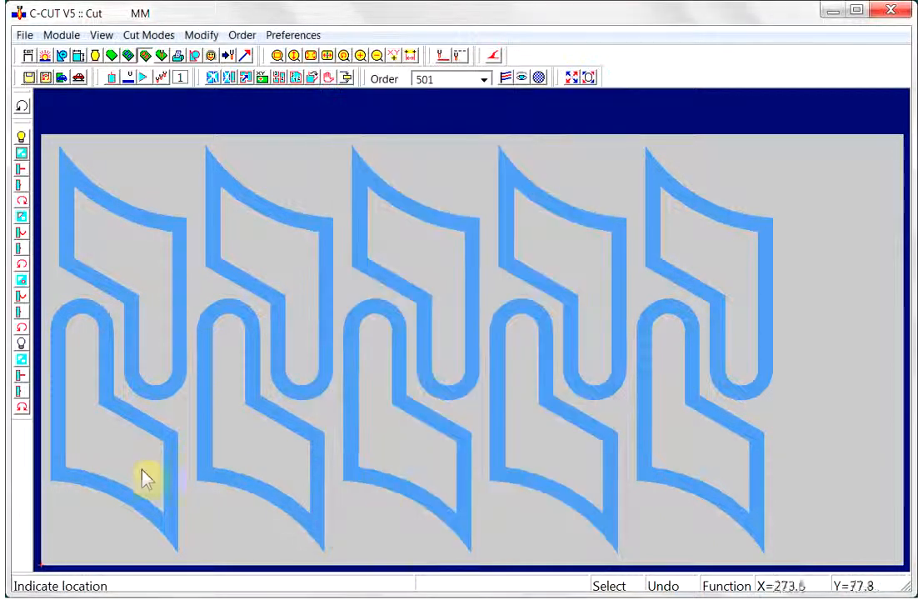
{"action": "left_click", "coordinate": [21, 235]}
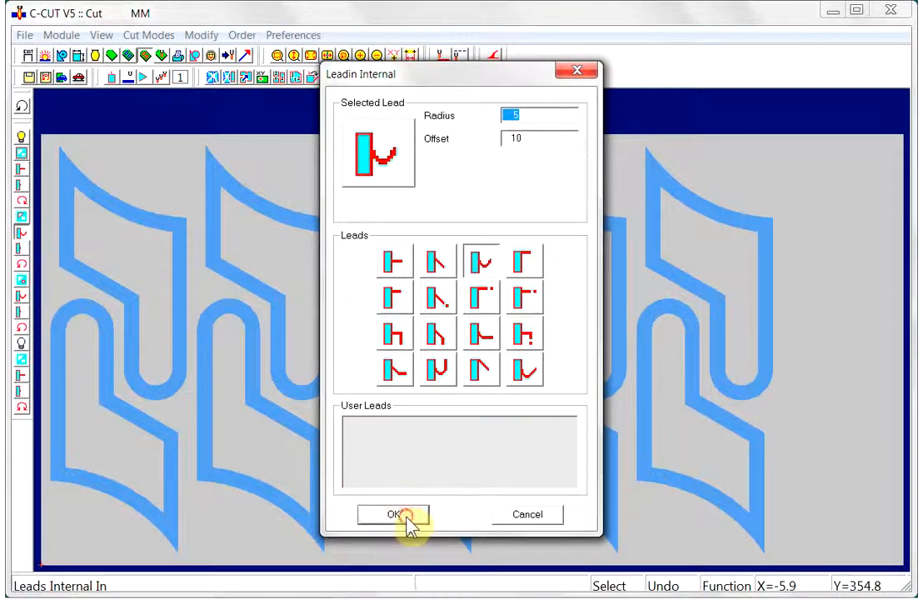
{"action": "left_click", "coordinate": [406, 516]}
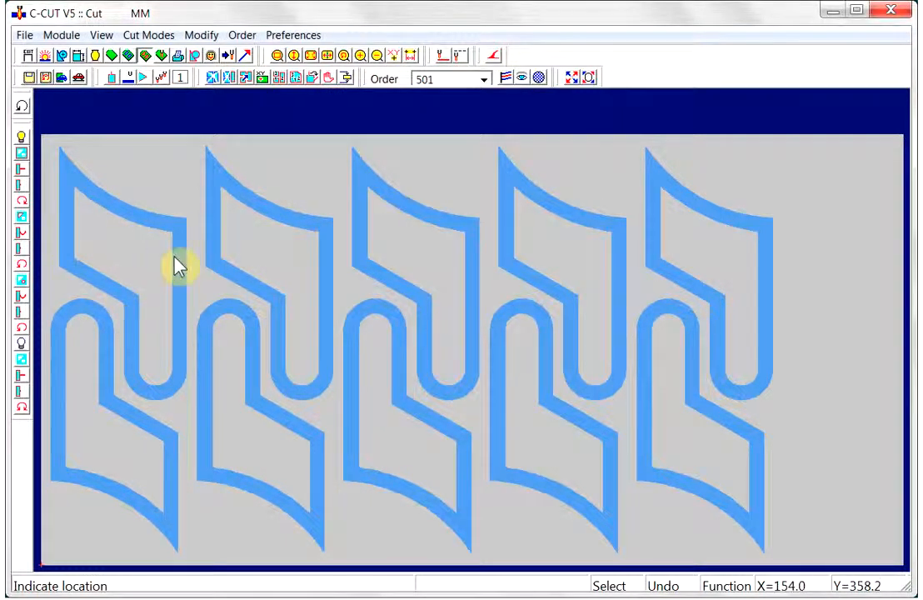
- Cut the first part's internal and external contours by hand, then restart cutting
{"action": "left_click", "coordinate": [174, 259]}
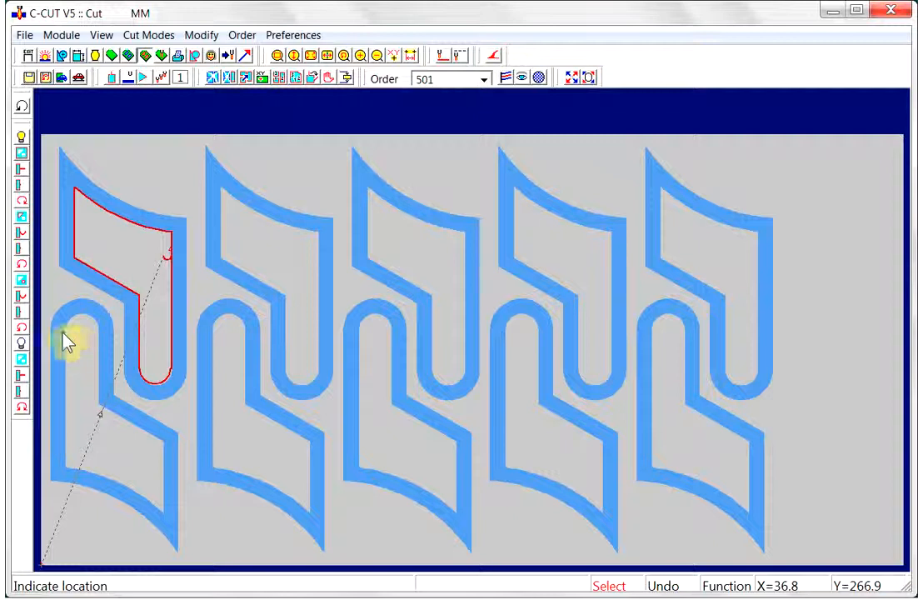
{"action": "left_click", "coordinate": [117, 215]}
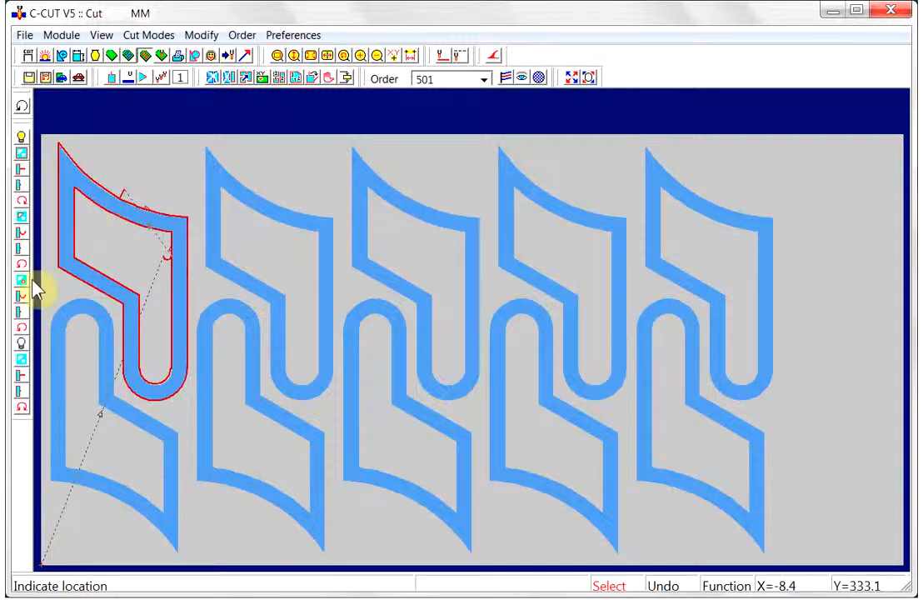
{"action": "left_click", "coordinate": [213, 78]}
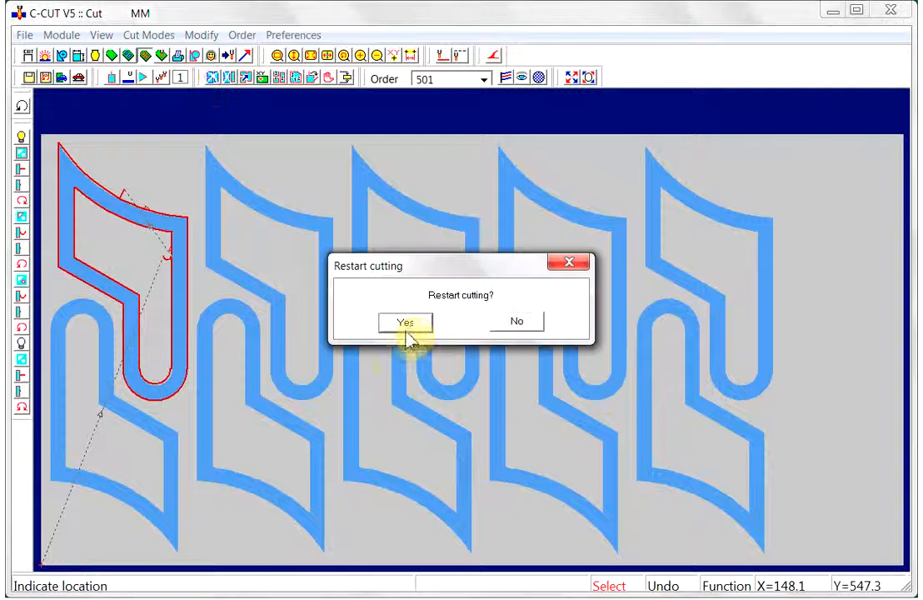
{"action": "left_click", "coordinate": [408, 325]}
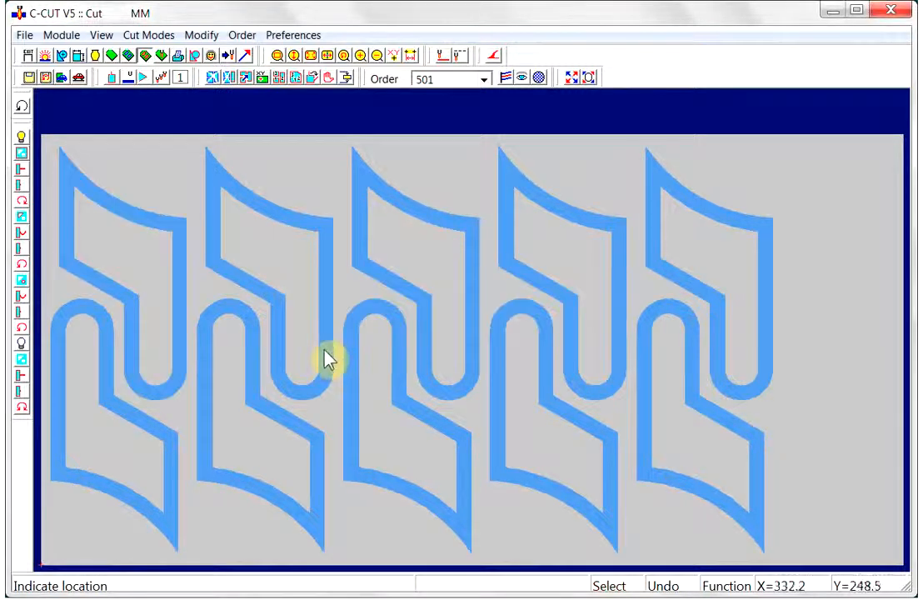
- Run automatic cutting on the whole plate with default settings, then restart cutting
{"action": "left_click", "coordinate": [79, 79]}
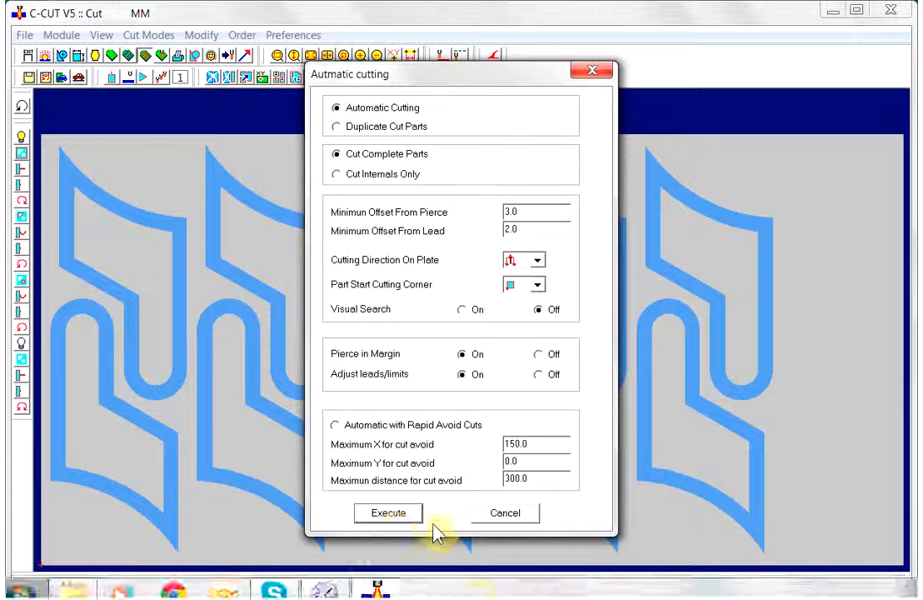
{"action": "left_click", "coordinate": [389, 513]}
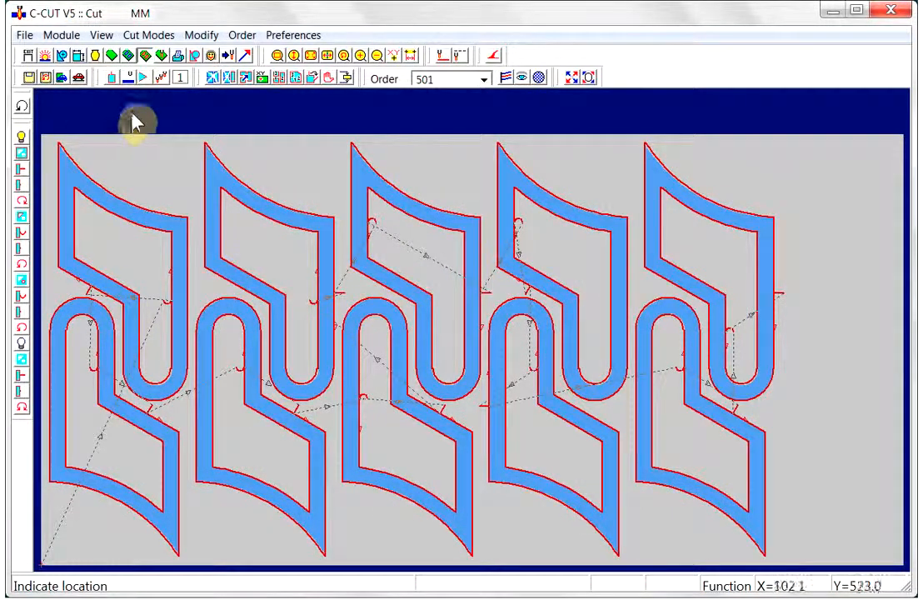
{"action": "left_click", "coordinate": [213, 78]}
{"action": "left_click", "coordinate": [404, 324]}
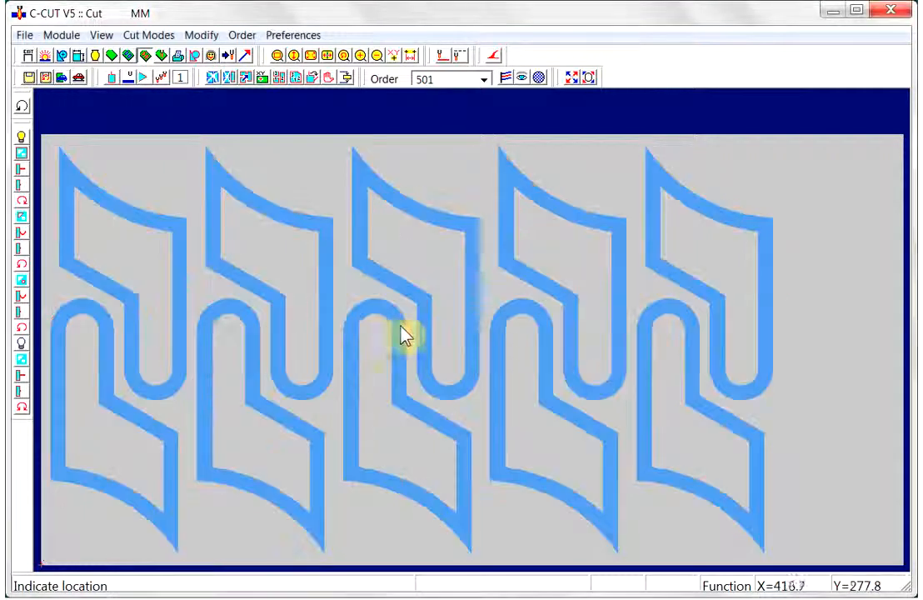
- Set the external lead-in length to 15
{"action": "left_click", "coordinate": [22, 170]}
{"action": "left_click", "coordinate": [524, 263]}
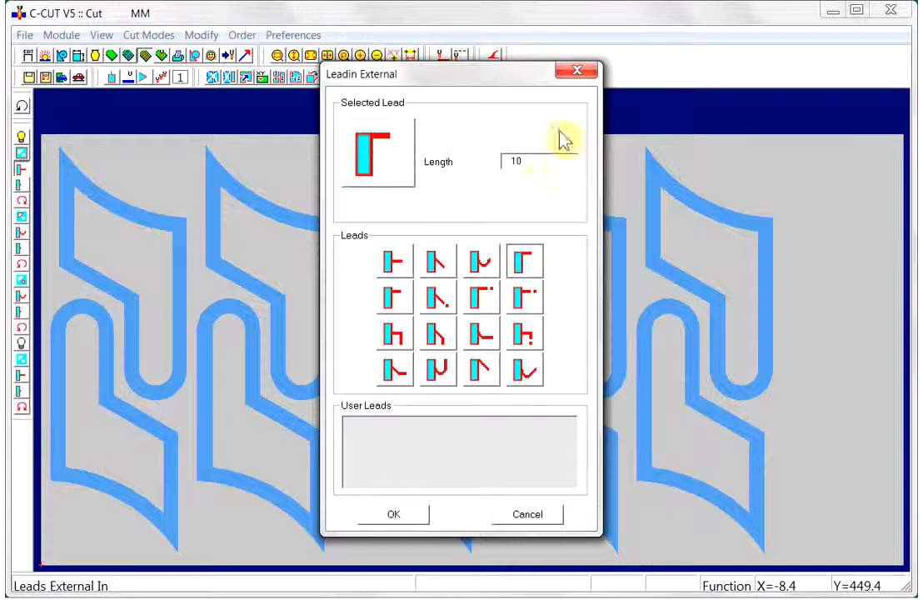
{"action": "type", "text": "1"}
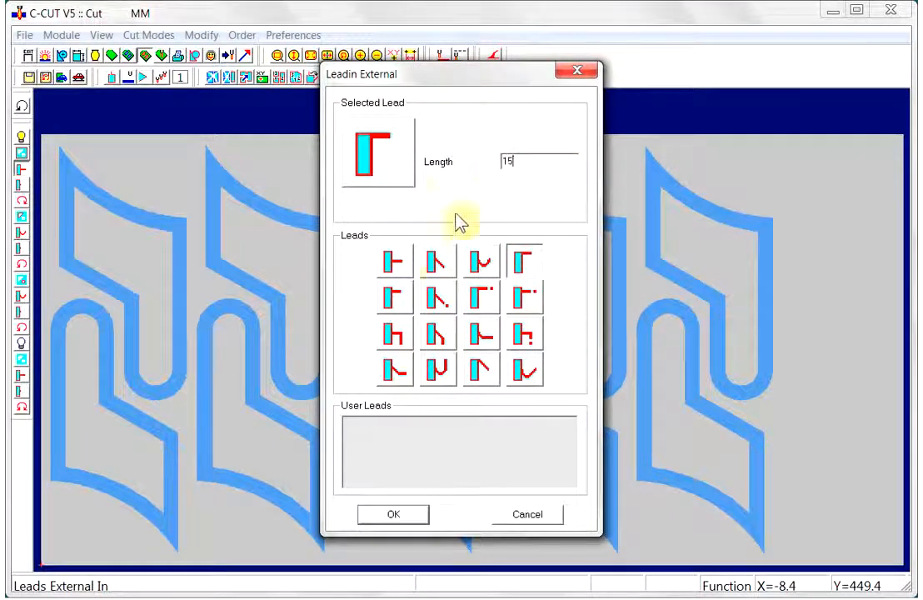
{"action": "left_click", "coordinate": [395, 514]}
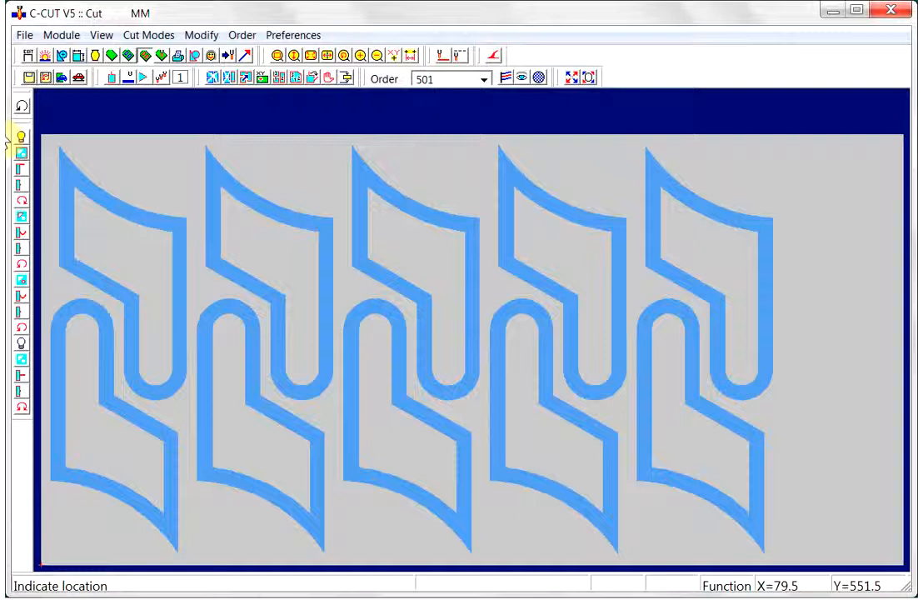
- Pick a different external lead-out style and rerun automatic cutting on the plate with default settings
{"action": "left_click", "coordinate": [21, 184]}
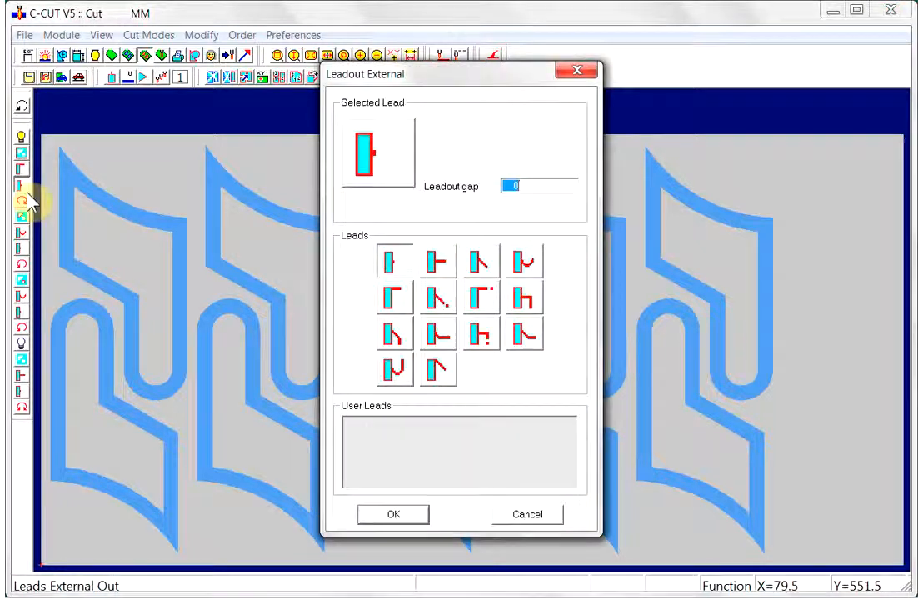
{"action": "left_click", "coordinate": [392, 309]}
{"action": "left_click", "coordinate": [395, 517]}
{"action": "left_click", "coordinate": [78, 76]}
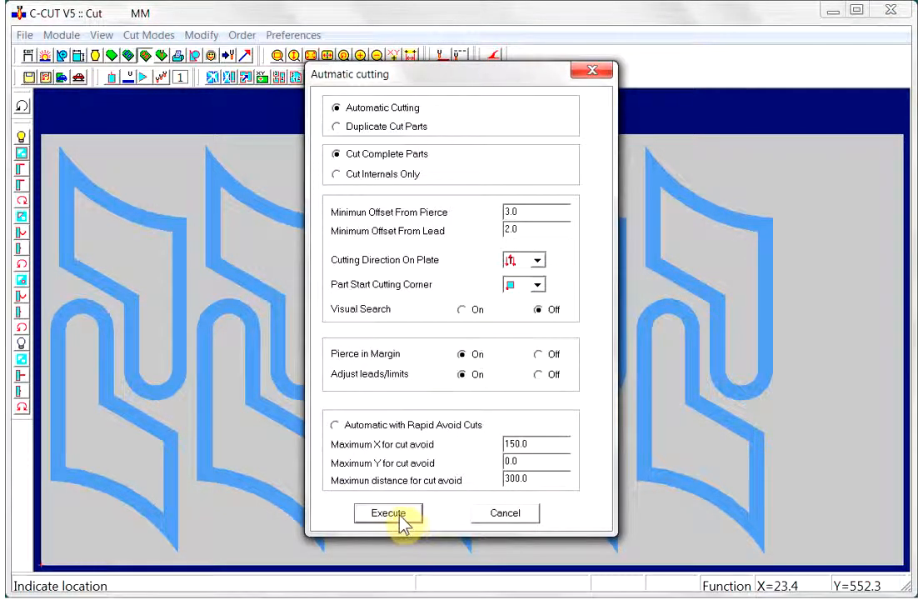
{"action": "left_click", "coordinate": [389, 513]}
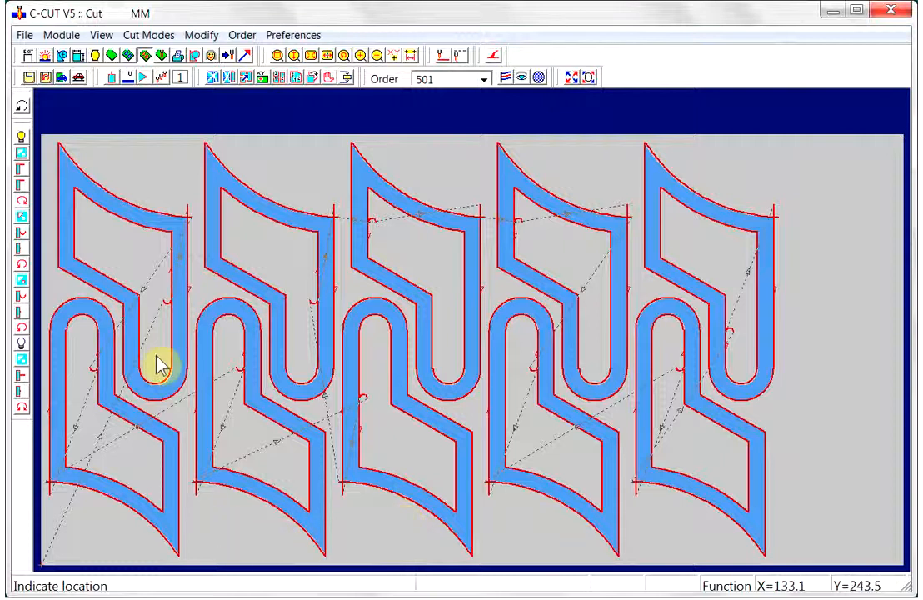
- Switch to the NC module and draw the NC file at drawing speed 9
{"action": "left_click", "coordinate": [163, 56]}
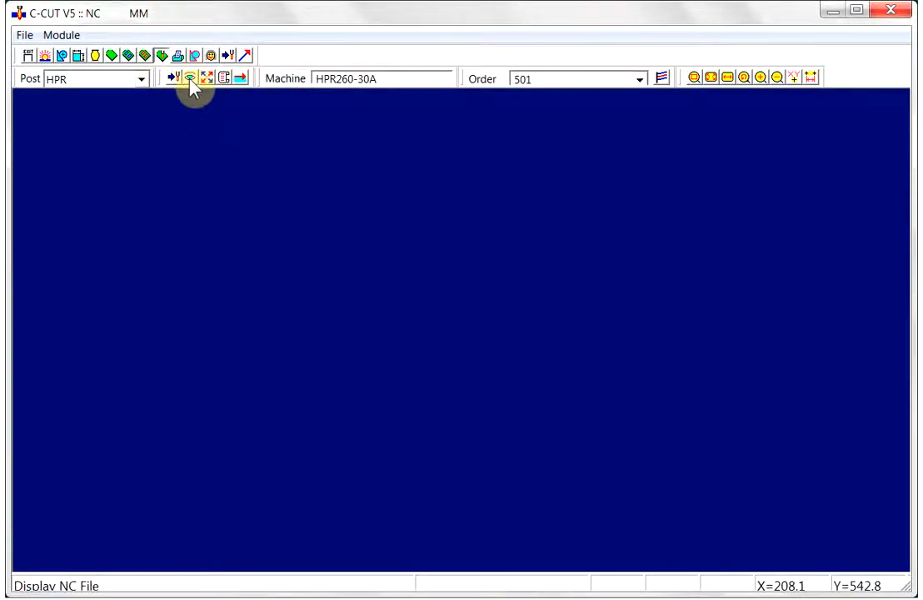
{"action": "left_click", "coordinate": [191, 79]}
{"action": "type", "text": "10"}
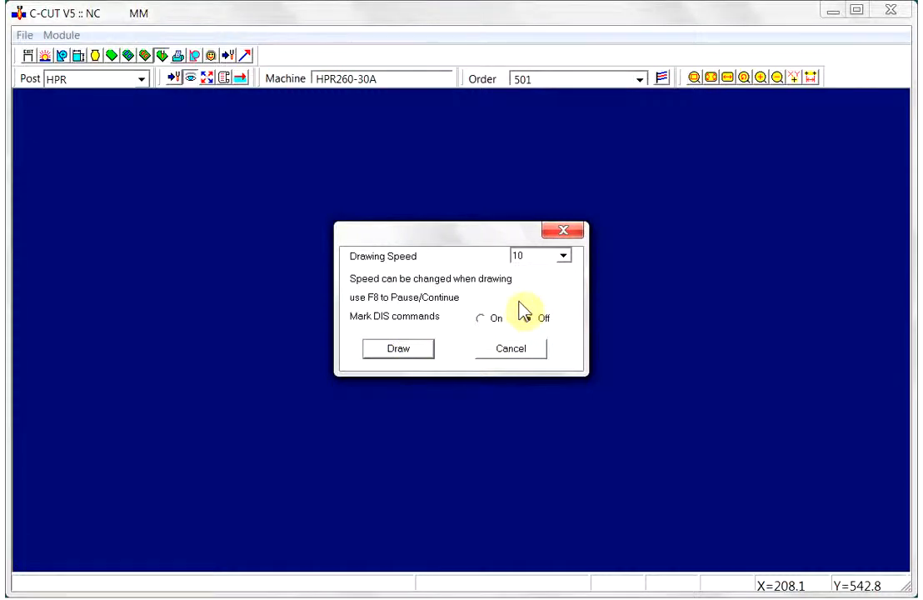
{"action": "left_click", "coordinate": [565, 257]}
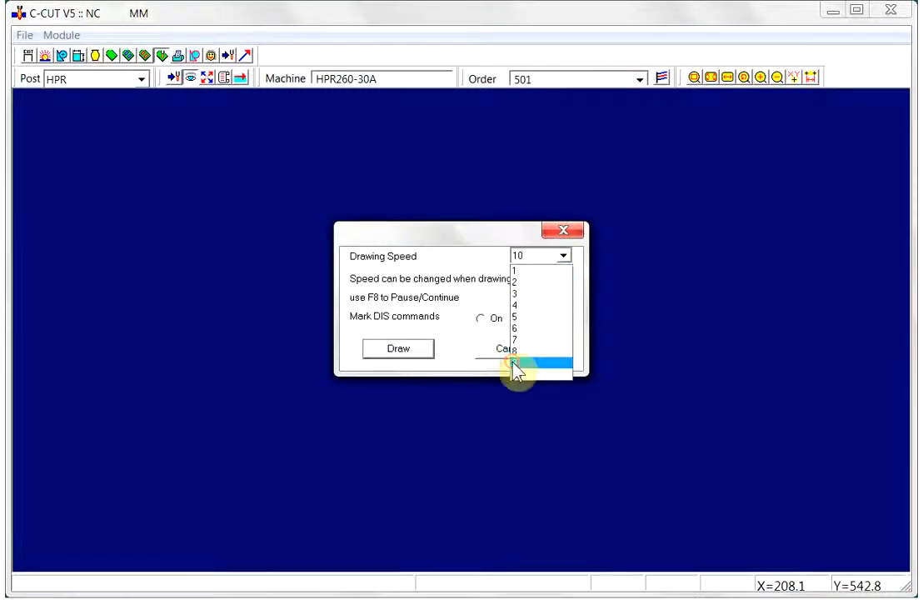
{"action": "left_click", "coordinate": [512, 362]}
{"action": "left_click", "coordinate": [392, 350]}
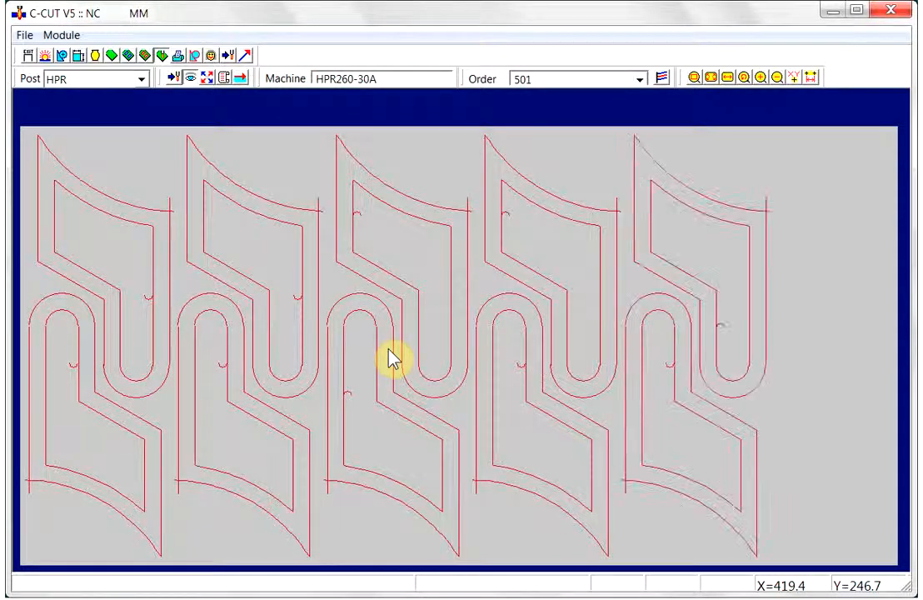
- Step through the NC program lines while following each highlighted move on the plate
{"action": "left_click", "coordinate": [224, 77]}
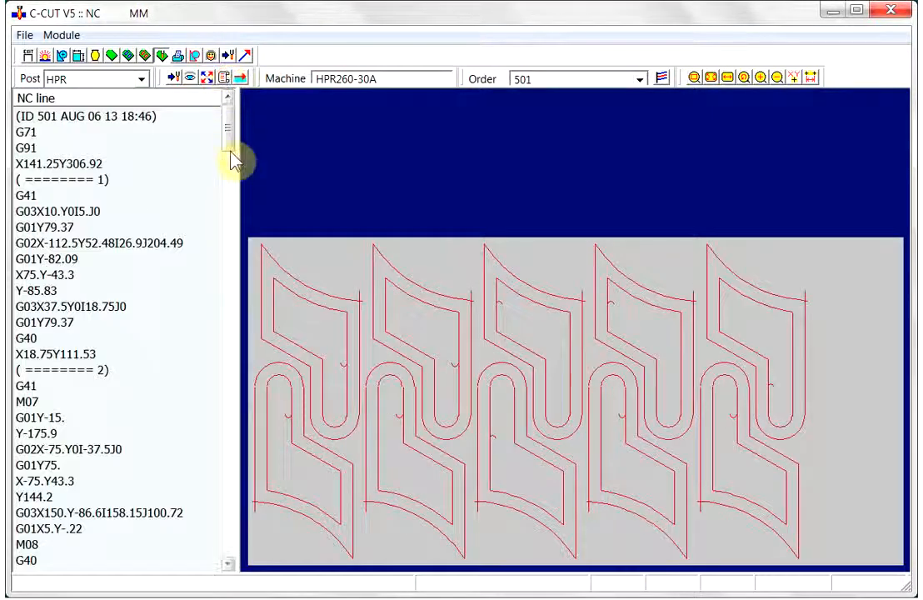
{"action": "left_click_drag", "start_coordinate": [228, 140], "coordinate": [247, 479]}
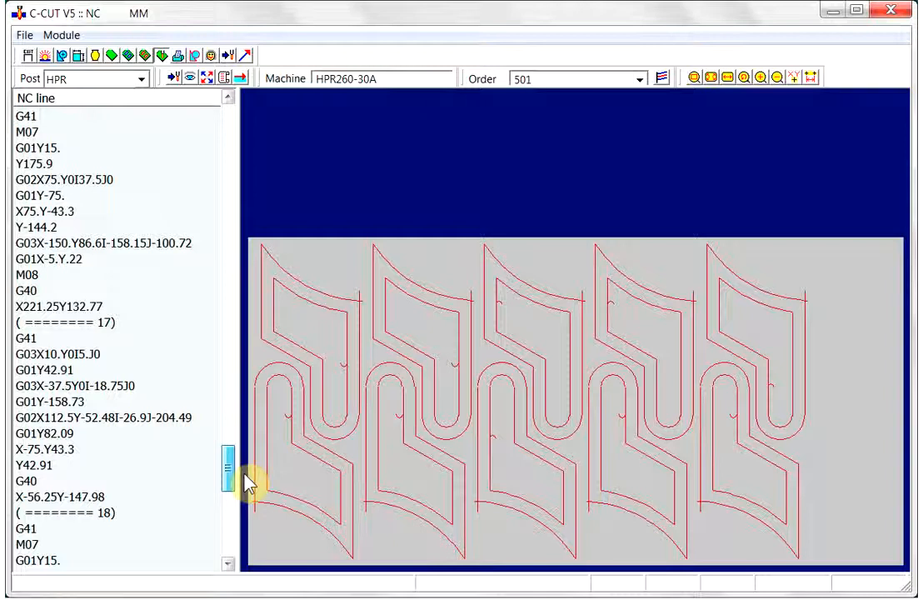
{"action": "left_click", "coordinate": [172, 417]}
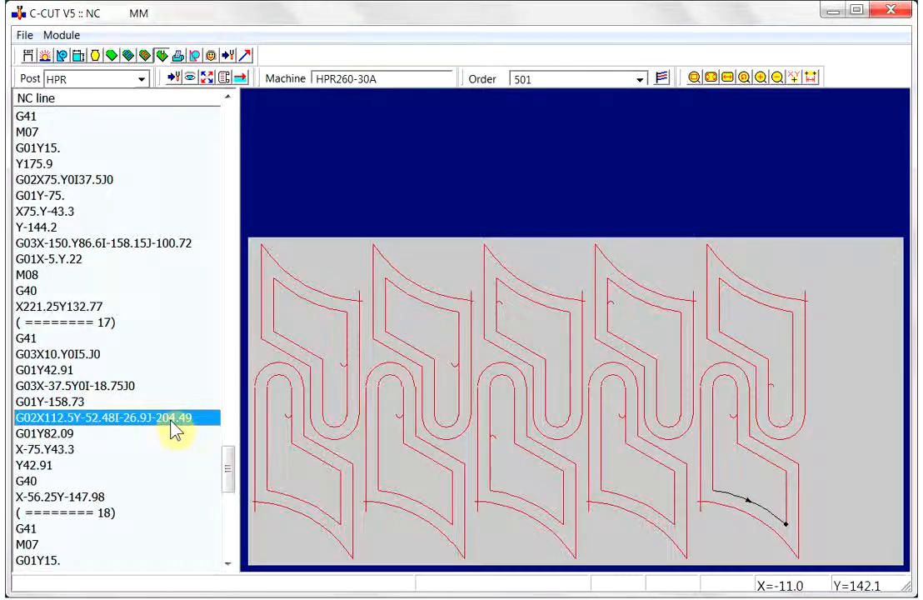
{"action": "key", "text": "Down"}
{"action": "key", "text": "Down"}
{"action": "key", "text": "Down"}
{"action": "key", "text": "Down"}
{"action": "key", "text": "Down"}
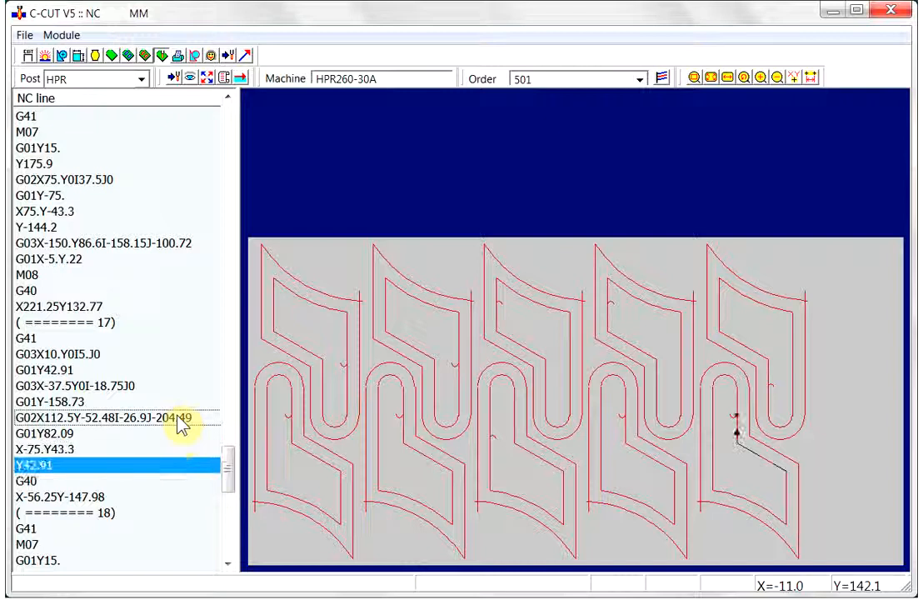
{"action": "key", "text": "Down"}
{"action": "key", "text": "Down"}
{"action": "key", "text": "Down"}
{"action": "key", "text": "Down"}
{"action": "key", "text": "Down"}
{"action": "key", "text": "Down"}
{"action": "key", "text": "Down"}
{"action": "key", "text": "Down"}
{"action": "key", "text": "Down"}
{"action": "key", "text": "Down"}
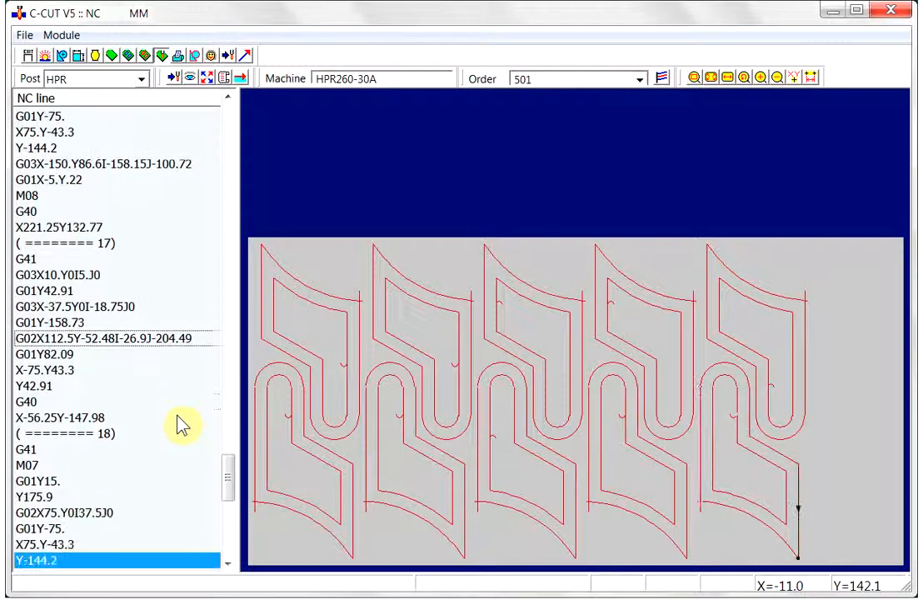
{"action": "key", "text": "Down"}
{"action": "key", "text": "Down"}
{"action": "key", "text": "Down"}
{"action": "key", "text": "Down"}
{"action": "key", "text": "Down"}
{"action": "key", "text": "Down"}
{"action": "key", "text": "Down"}
{"action": "key", "text": "Down"}
{"action": "key", "text": "Down"}
{"action": "key", "text": "Down"}
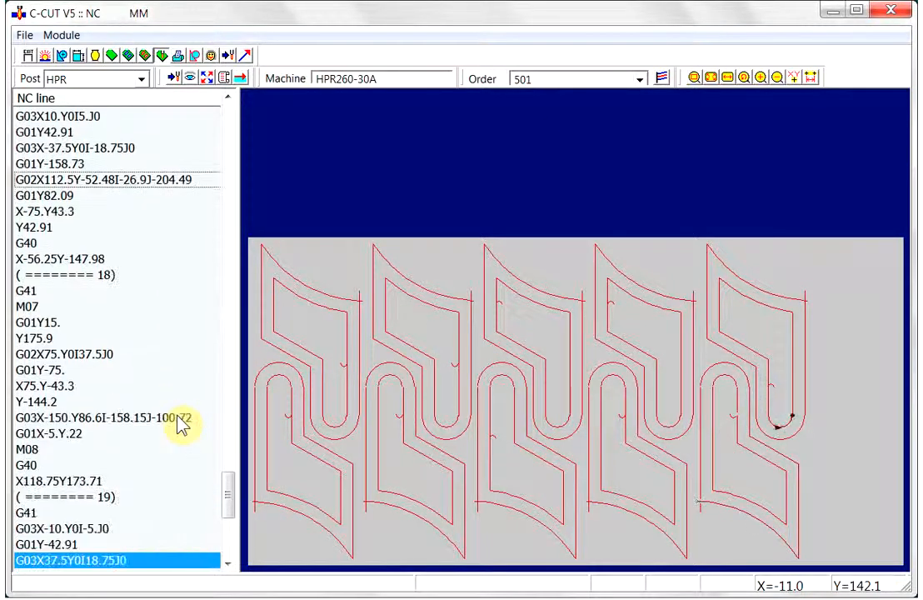
{"action": "key", "text": "Down"}
{"action": "key", "text": "Down"}
{"action": "key", "text": "Down"}
{"action": "key", "text": "Down"}
{"action": "key", "text": "Down"}
{"action": "key", "text": "Down"}
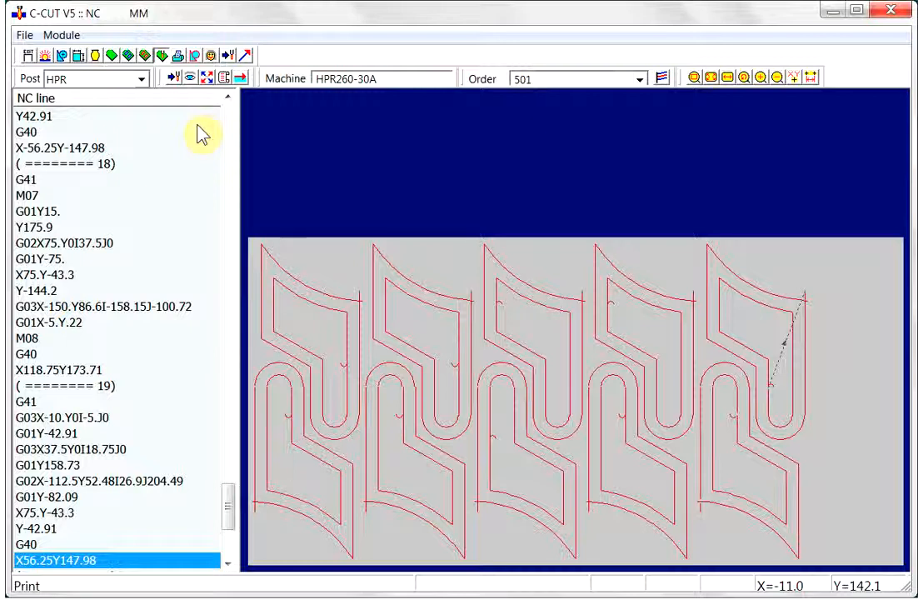
- Open the print preview of the nested plate and zoom into the area around cuts 10 and 11
{"action": "left_click", "coordinate": [179, 57]}
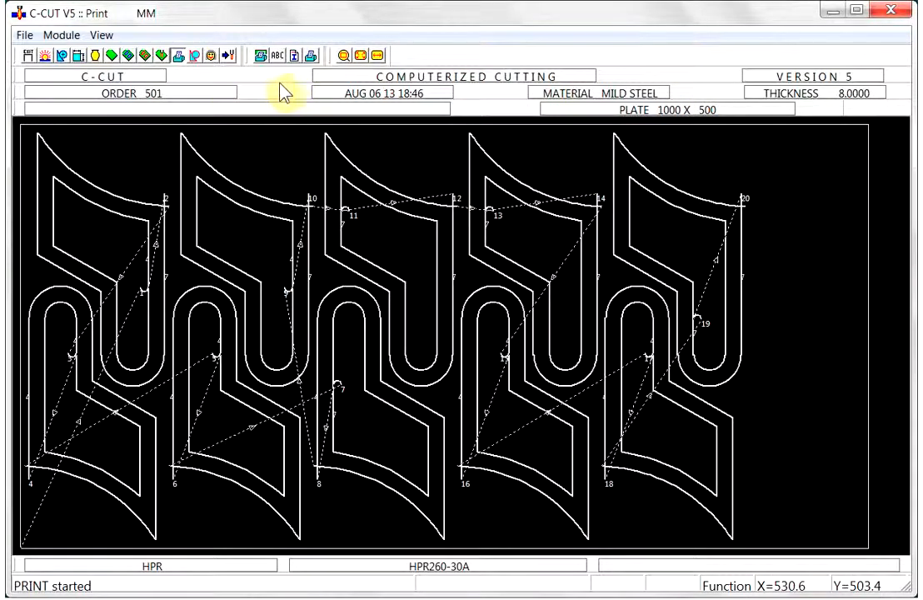
{"action": "left_click", "coordinate": [343, 55]}
{"action": "left_click", "coordinate": [315, 152]}
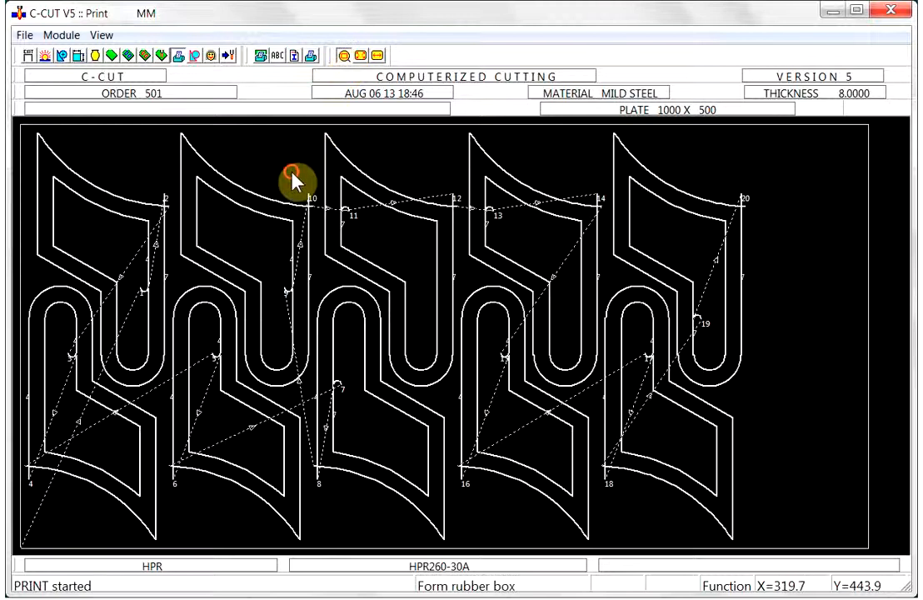
{"action": "left_click", "coordinate": [377, 282]}
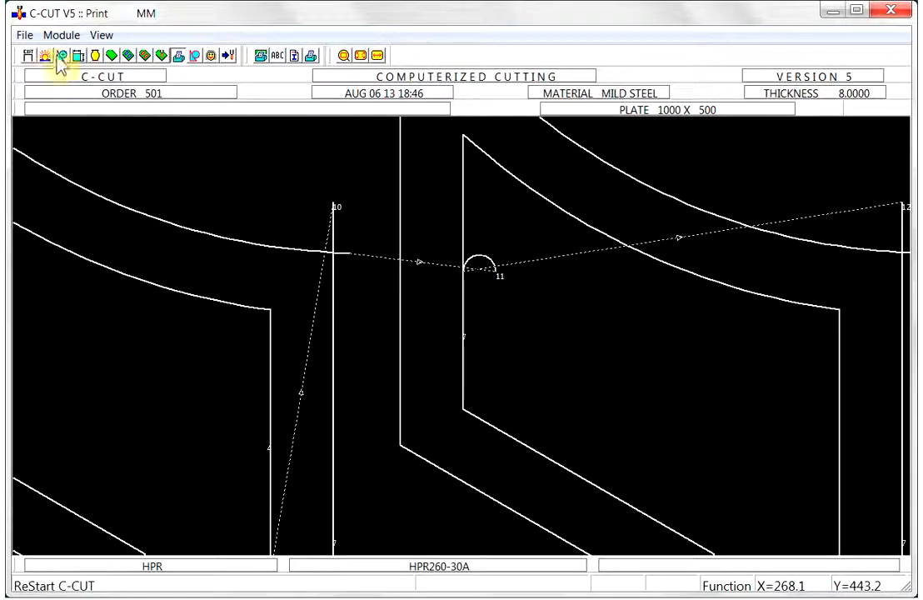
- Return to the Order module and start a new order named 502 with 5 mm thickness
{"action": "left_click", "coordinate": [111, 56]}
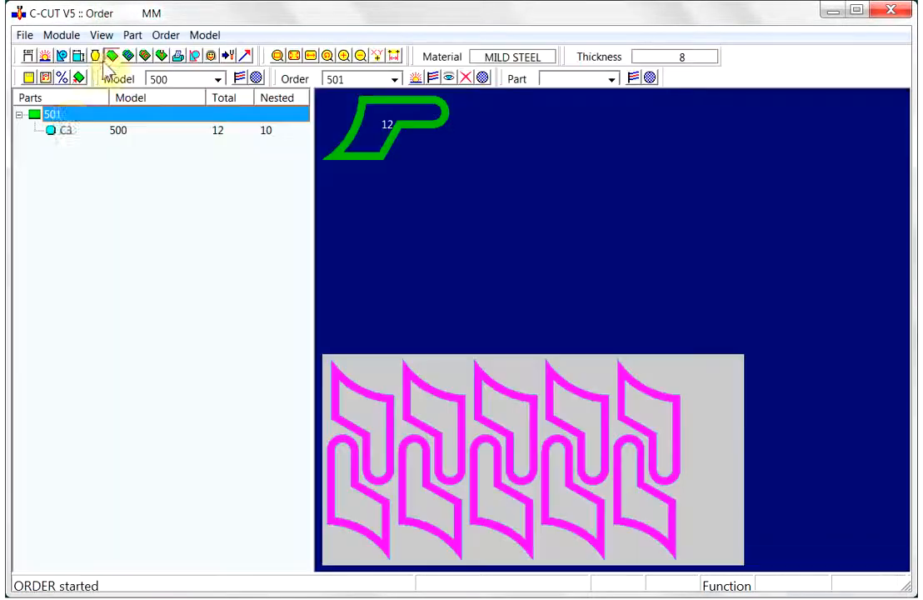
{"action": "left_click", "coordinate": [417, 82]}
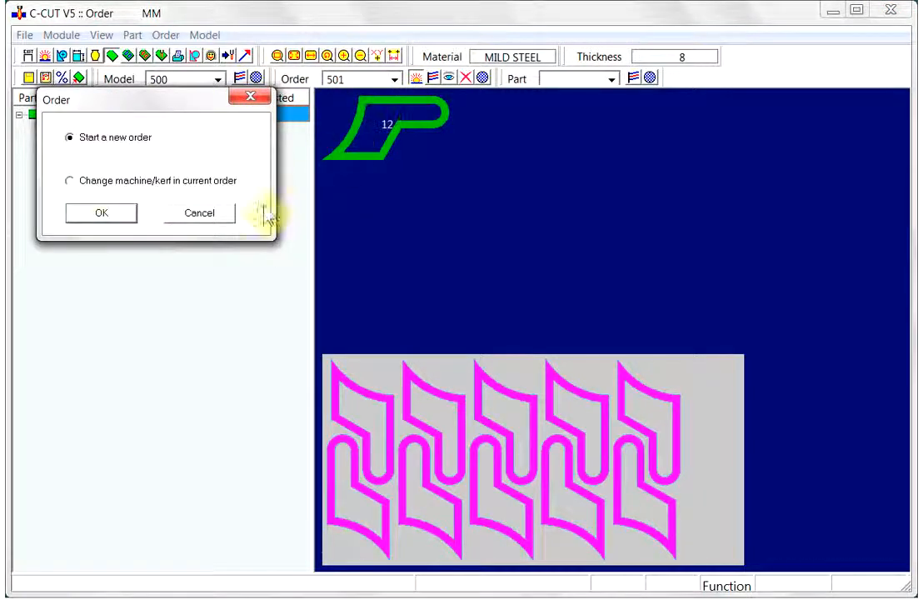
{"action": "left_click", "coordinate": [101, 214]}
{"action": "type", "text": "502"}
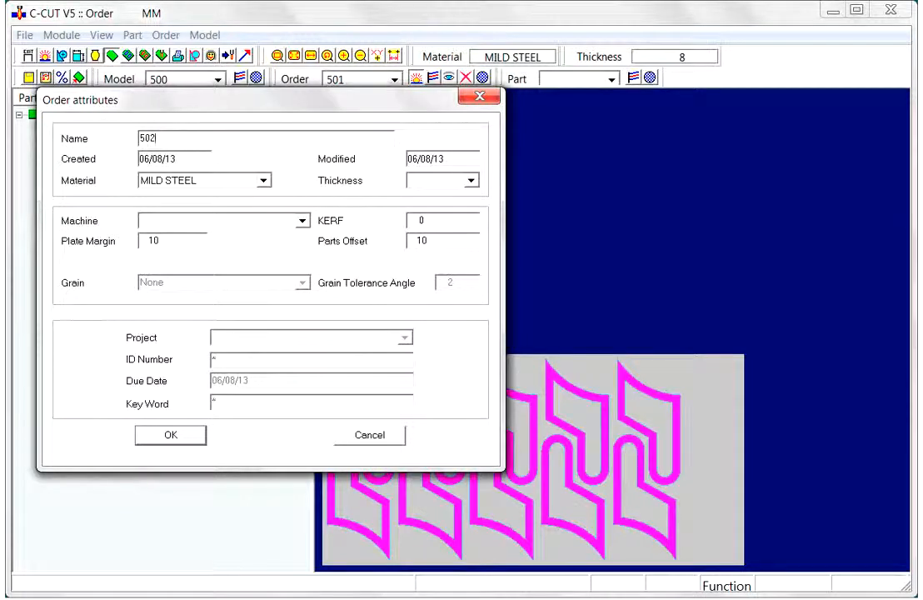
{"action": "left_click", "coordinate": [470, 182]}
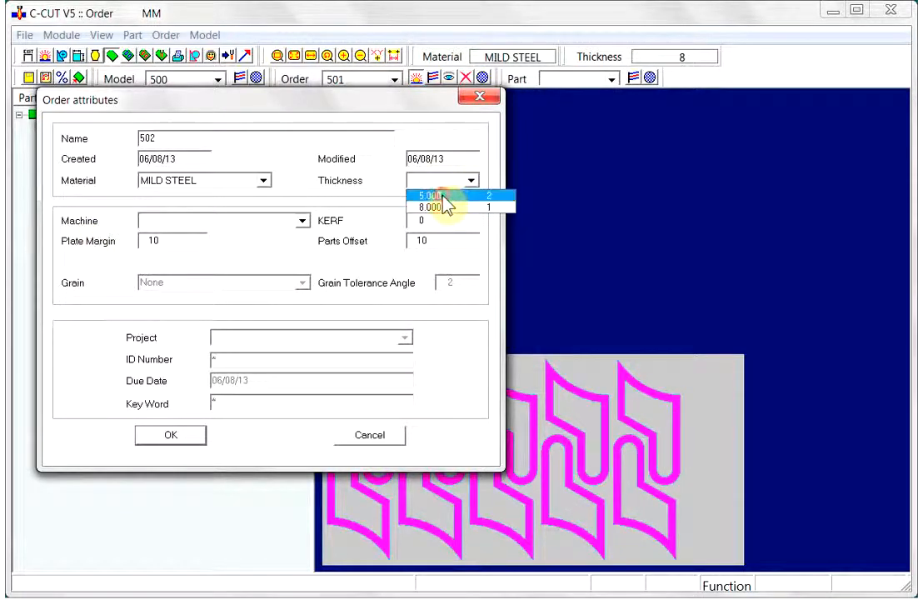
{"action": "left_click", "coordinate": [442, 195]}
{"action": "left_click", "coordinate": [175, 435]}
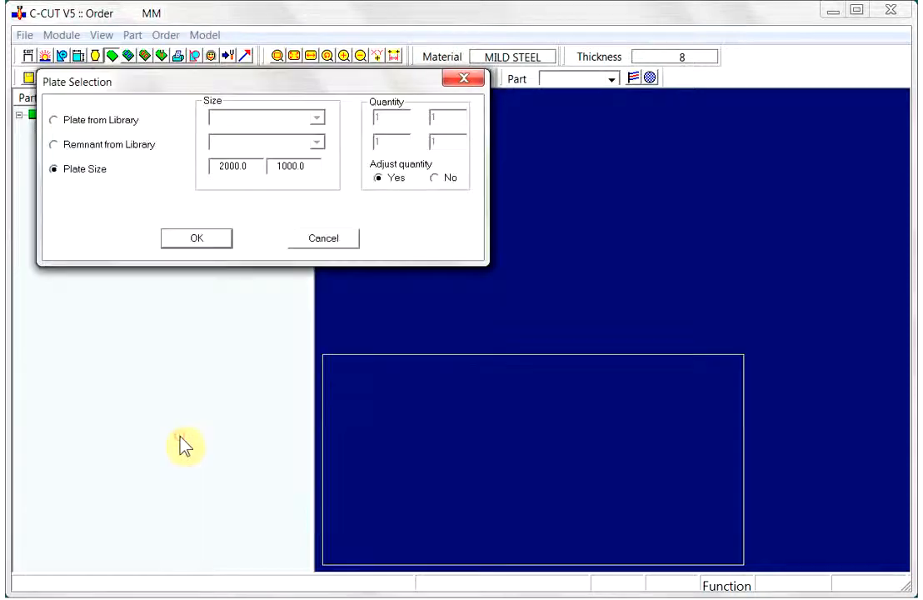
- Set the plate size to 1000 by 500
{"action": "left_click_drag", "start_coordinate": [247, 166], "coordinate": [207, 165]}
{"action": "type", "text": "1000"}
{"action": "key", "text": "Tab"}
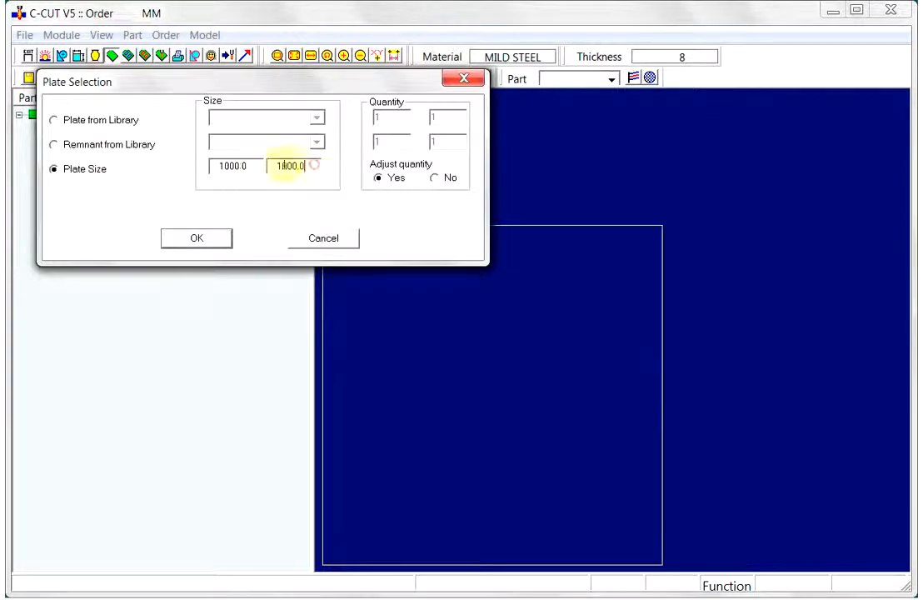
{"action": "type", "text": "500"}
{"action": "left_click", "coordinate": [200, 239]}
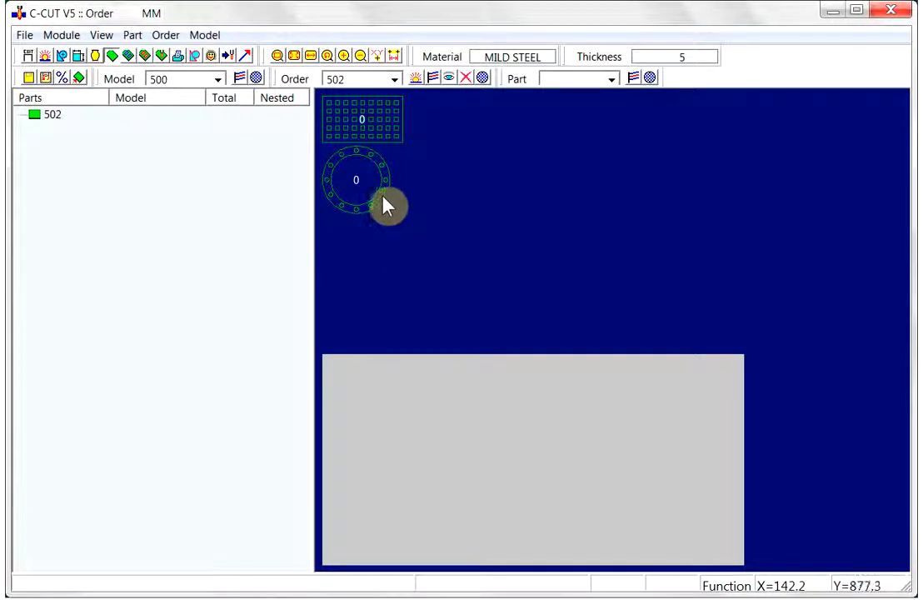
- Set the quantity of the grid plate part to 8 and the ring flange part to 10
{"action": "right_click", "coordinate": [376, 135]}
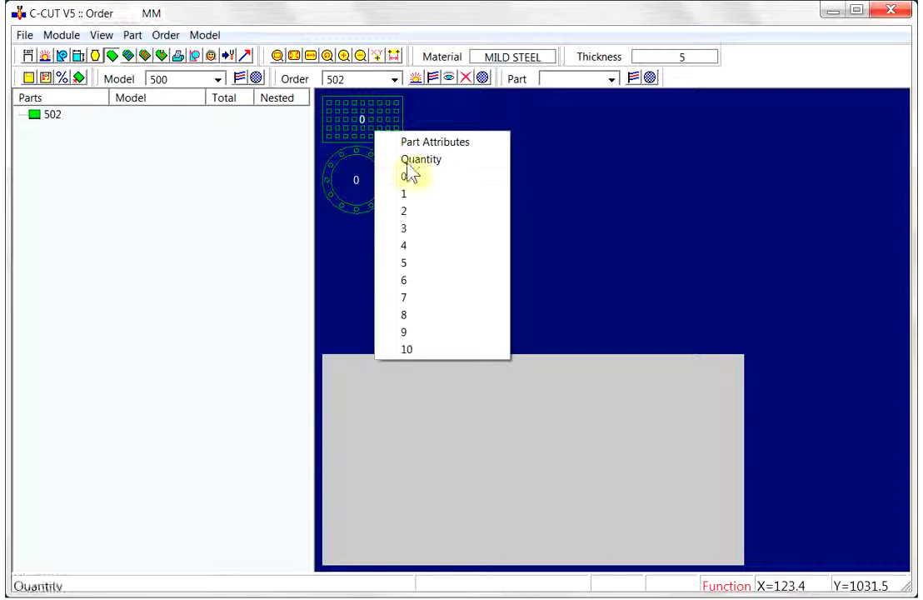
{"action": "left_click", "coordinate": [406, 317]}
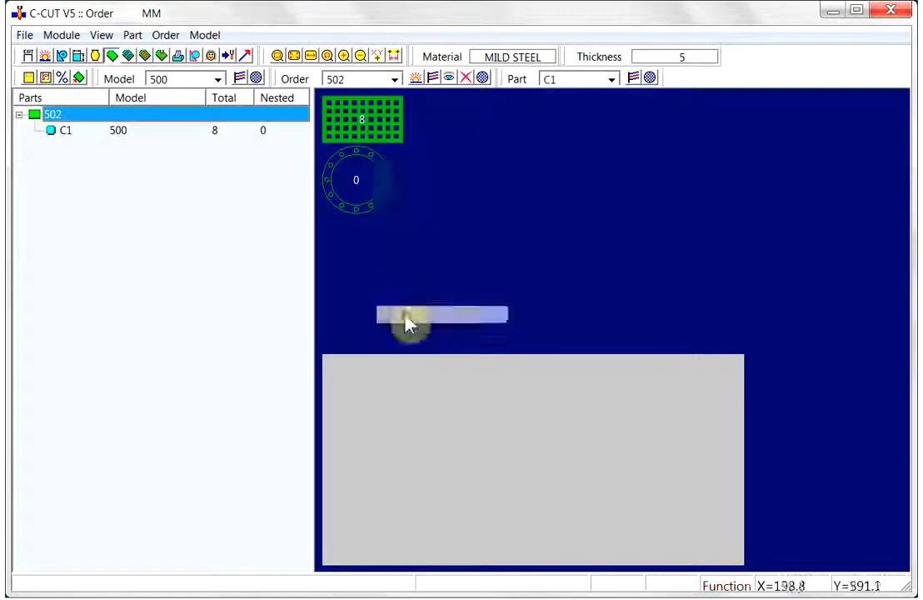
{"action": "right_click", "coordinate": [385, 192]}
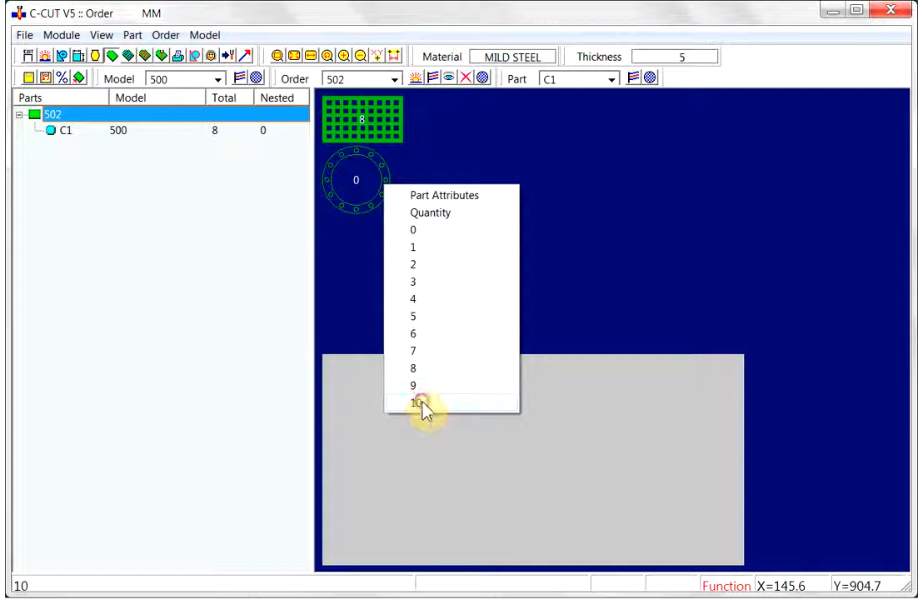
{"action": "left_click", "coordinate": [419, 404]}
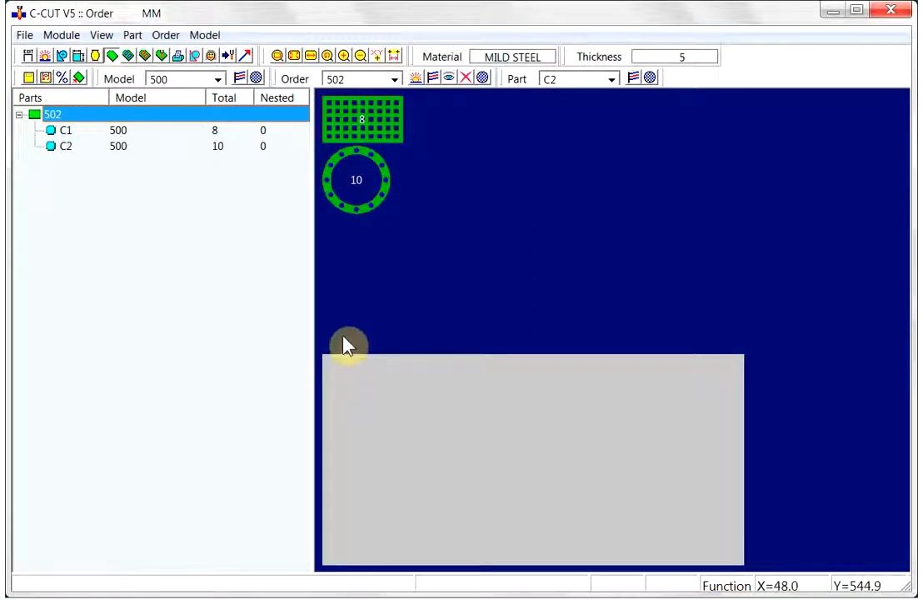
- Open the Nest module for order 502 and place the first grid plate in the plate's lower-left corner
{"action": "left_click", "coordinate": [128, 62]}
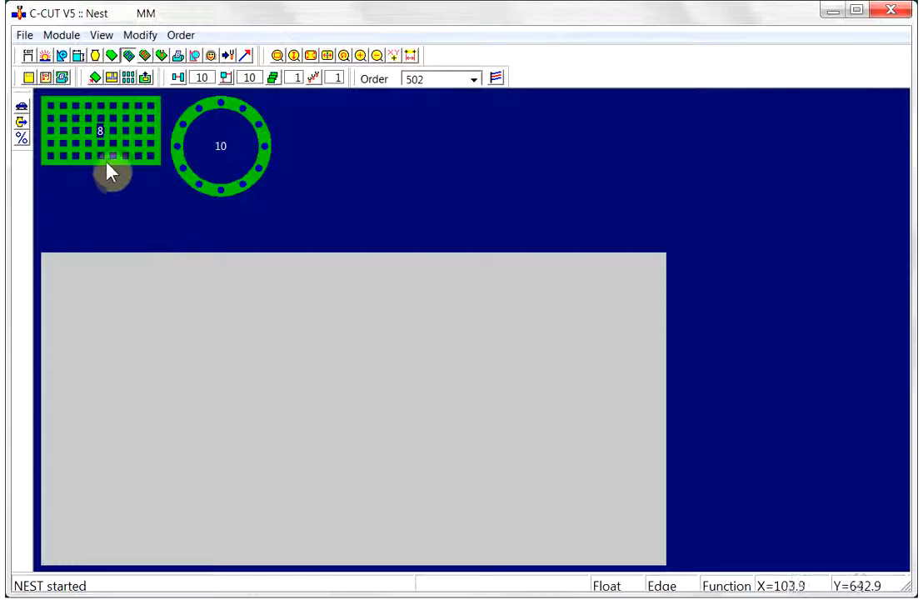
{"action": "left_click", "coordinate": [108, 163]}
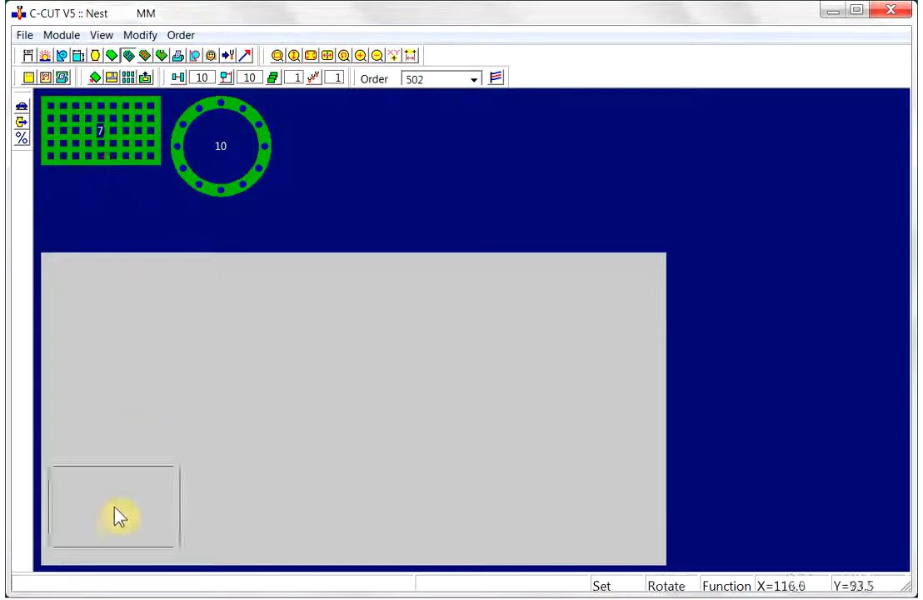
{"action": "left_click", "coordinate": [111, 537]}
{"action": "left_click", "coordinate": [111, 538]}
{"action": "left_click", "coordinate": [114, 532]}
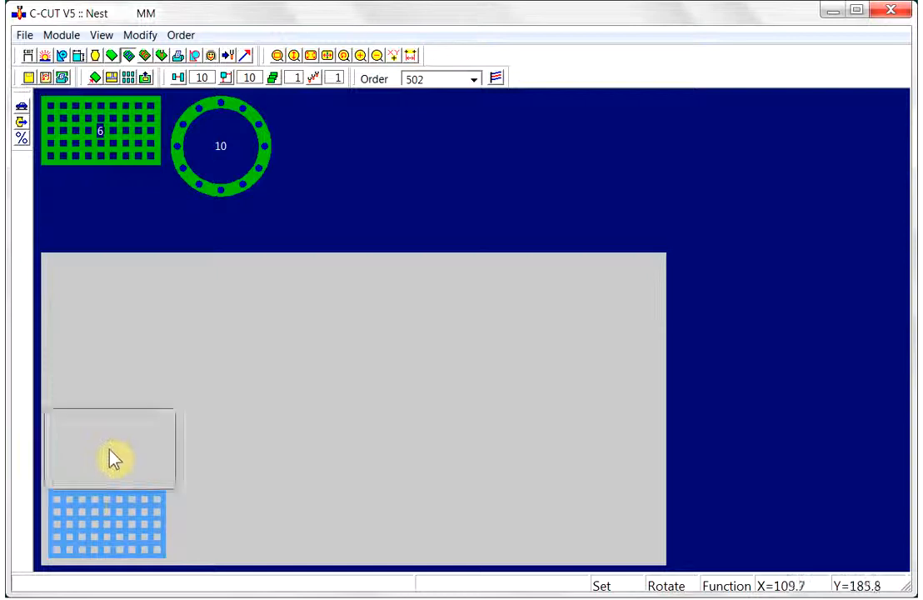
- Stack three more grid plates above the first one, filling the plate's left column
{"action": "left_click", "coordinate": [109, 457]}
{"action": "left_click", "coordinate": [109, 455]}
{"action": "left_click", "coordinate": [113, 426]}
{"action": "left_click", "coordinate": [106, 388]}
{"action": "left_click", "coordinate": [106, 381]}
{"action": "left_click", "coordinate": [108, 379]}
{"action": "left_click", "coordinate": [111, 311]}
{"action": "left_click", "coordinate": [107, 309]}
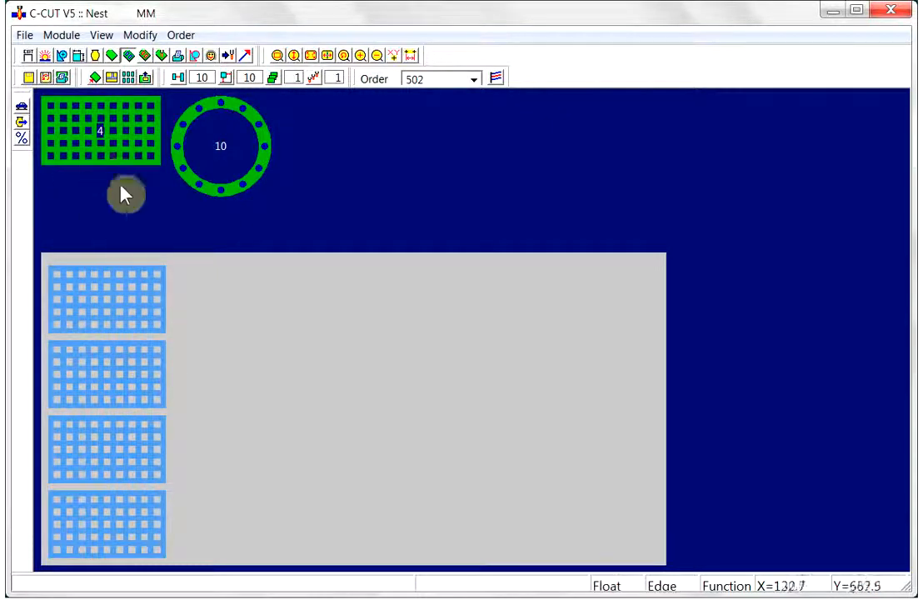
- Place the remaining four grid plates in a second column beside the first, from bottom to top
{"action": "left_click", "coordinate": [105, 160]}
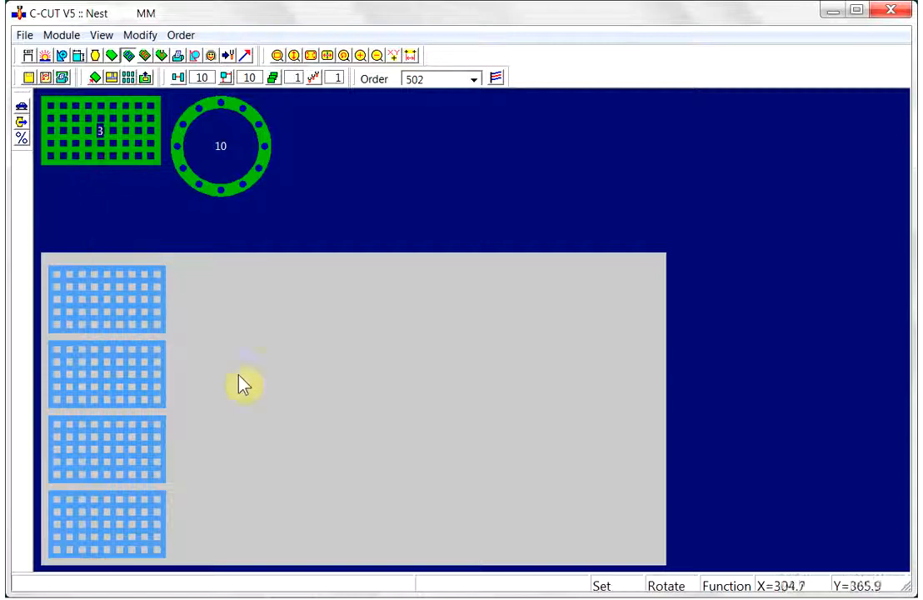
{"action": "left_click", "coordinate": [232, 531]}
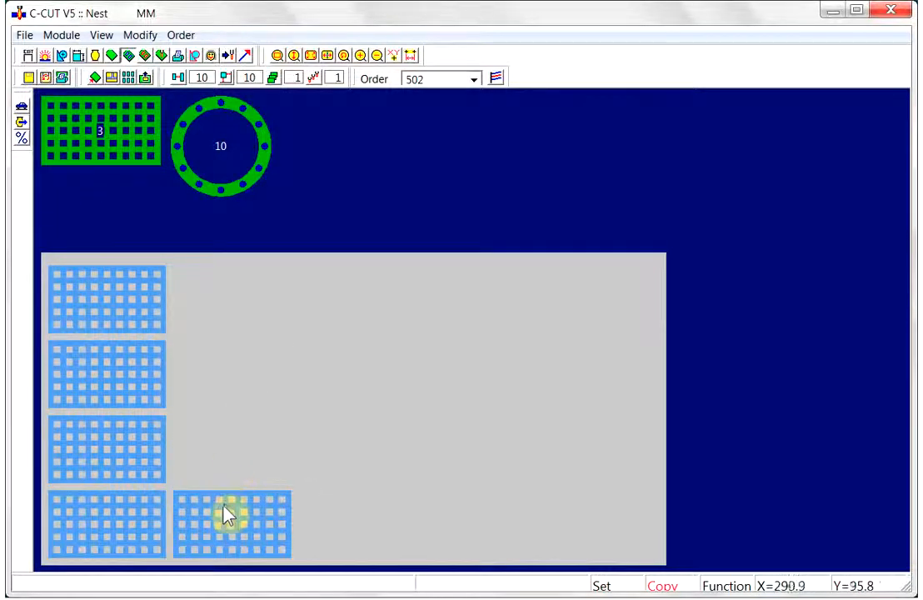
{"action": "left_click", "coordinate": [227, 512]}
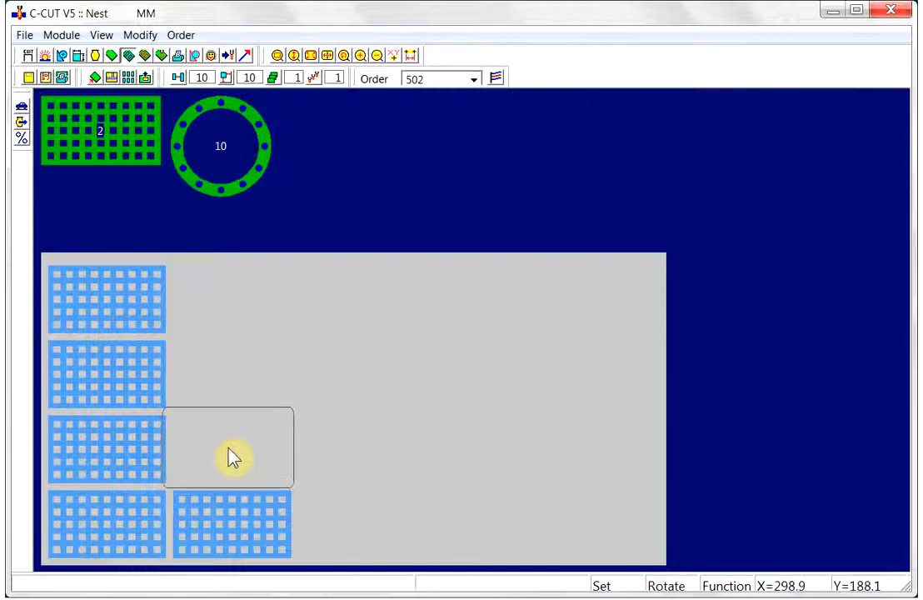
{"action": "left_click", "coordinate": [236, 461]}
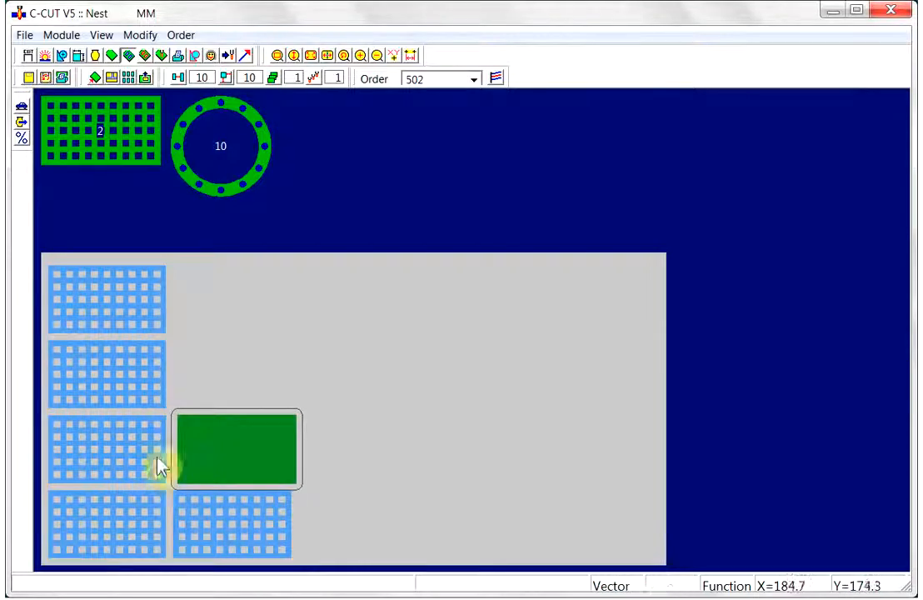
{"action": "left_click", "coordinate": [193, 458]}
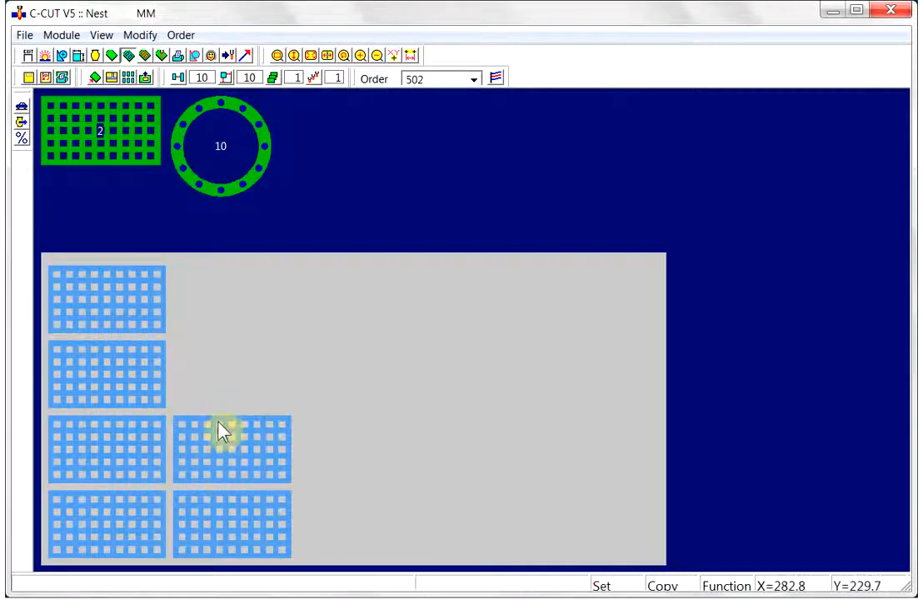
{"action": "left_click", "coordinate": [221, 441]}
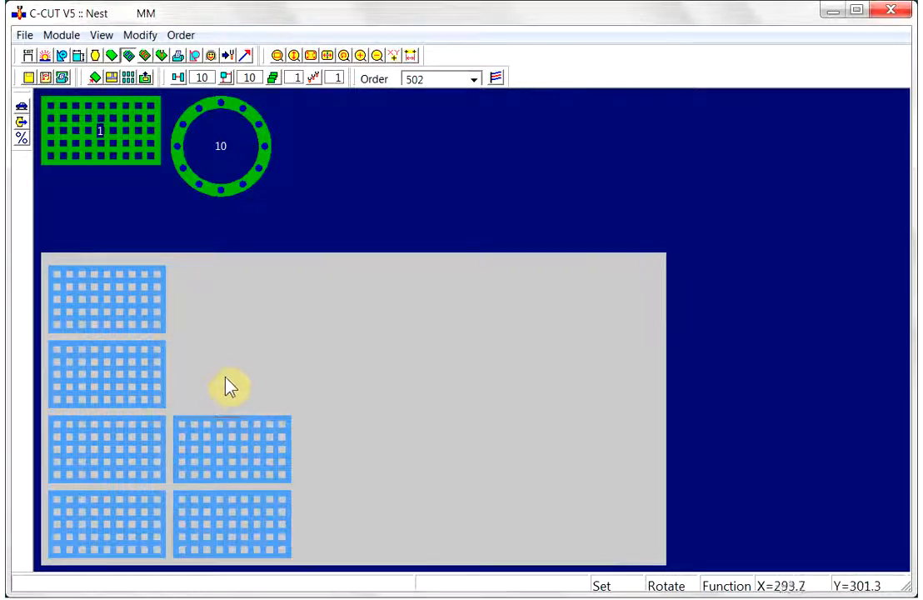
{"action": "left_click", "coordinate": [233, 385]}
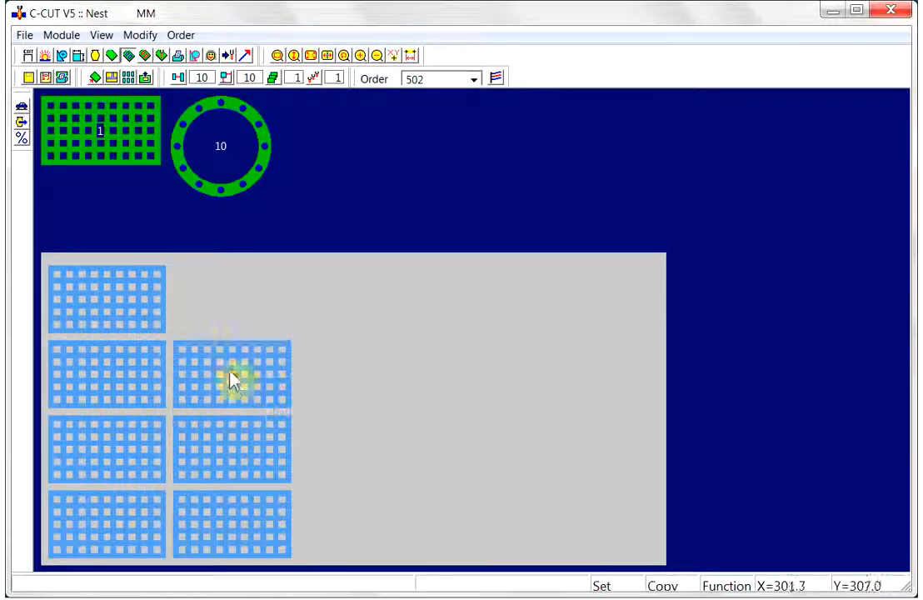
{"action": "left_click", "coordinate": [225, 356]}
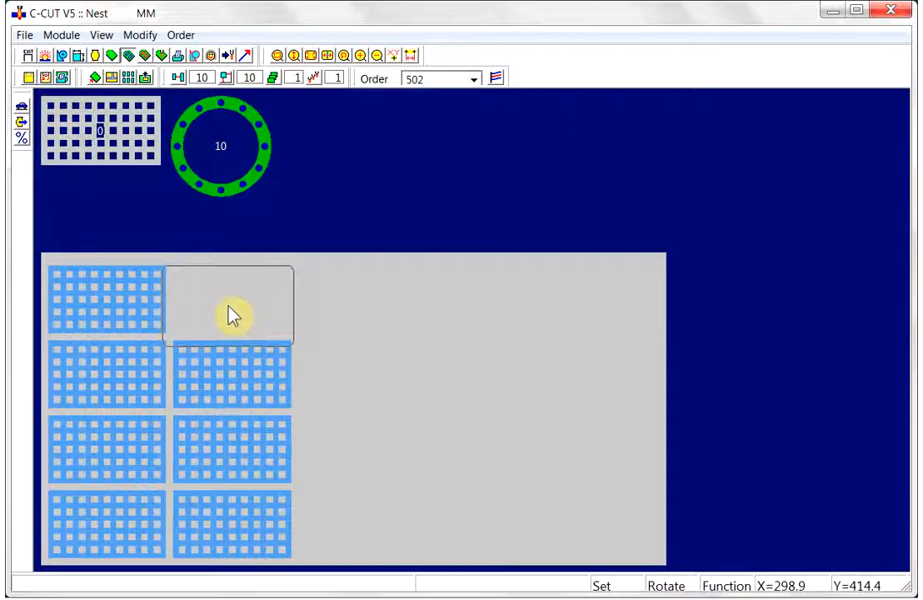
{"action": "left_click", "coordinate": [229, 305]}
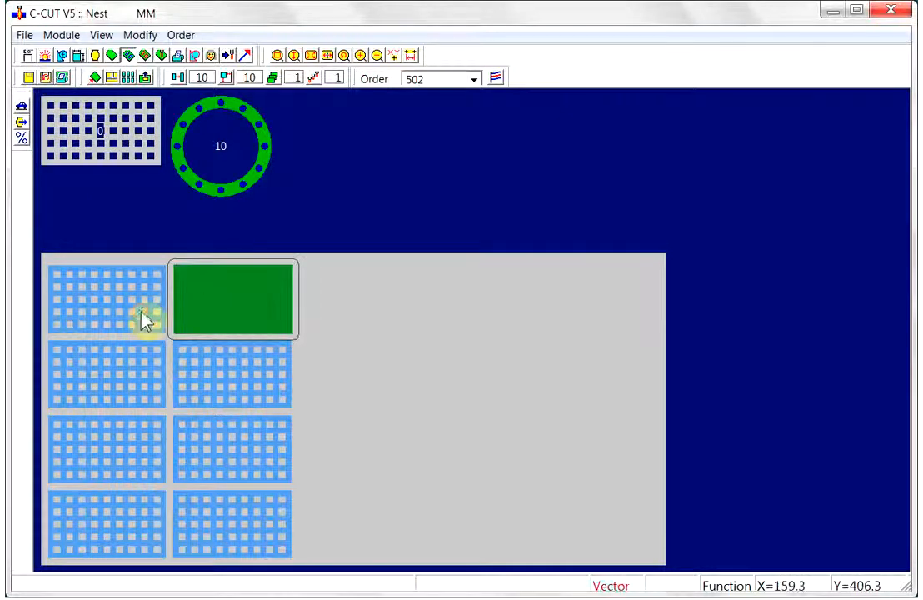
{"action": "left_click", "coordinate": [229, 310]}
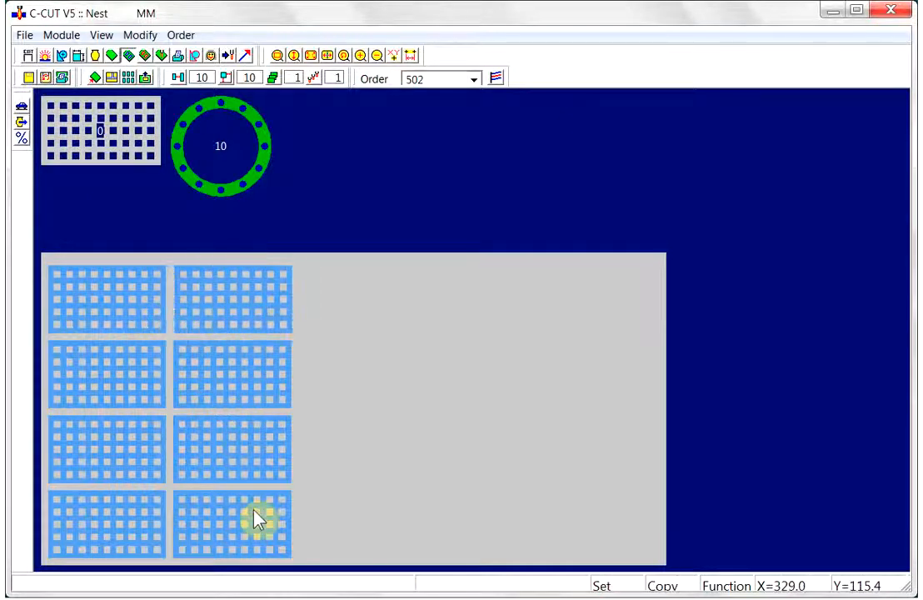
- Place three ring flanges in a column next to the grid plates: bottom, top, and offset in the middle
{"action": "left_click", "coordinate": [209, 199]}
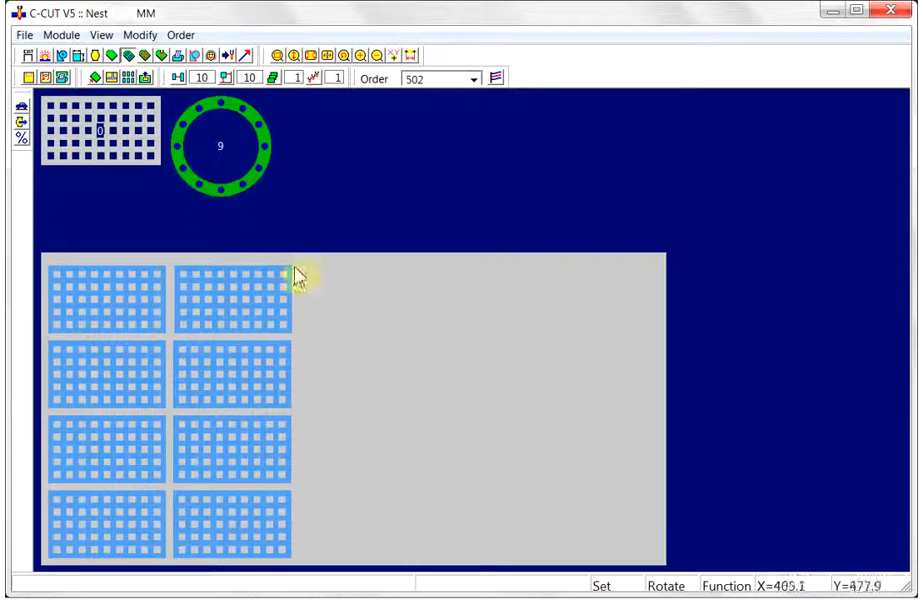
{"action": "left_click", "coordinate": [350, 523]}
{"action": "left_click", "coordinate": [350, 523]}
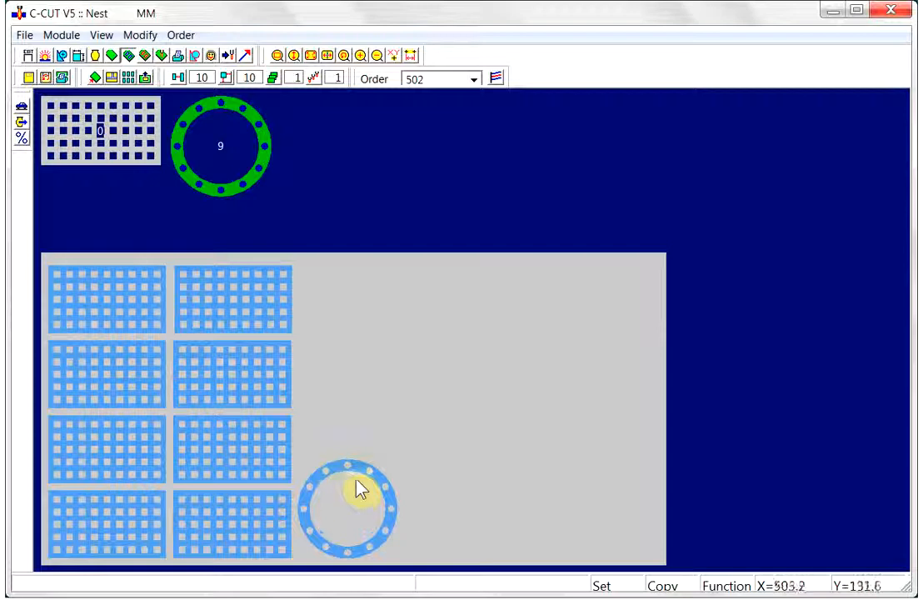
{"action": "left_click", "coordinate": [349, 317]}
{"action": "left_click", "coordinate": [349, 360]}
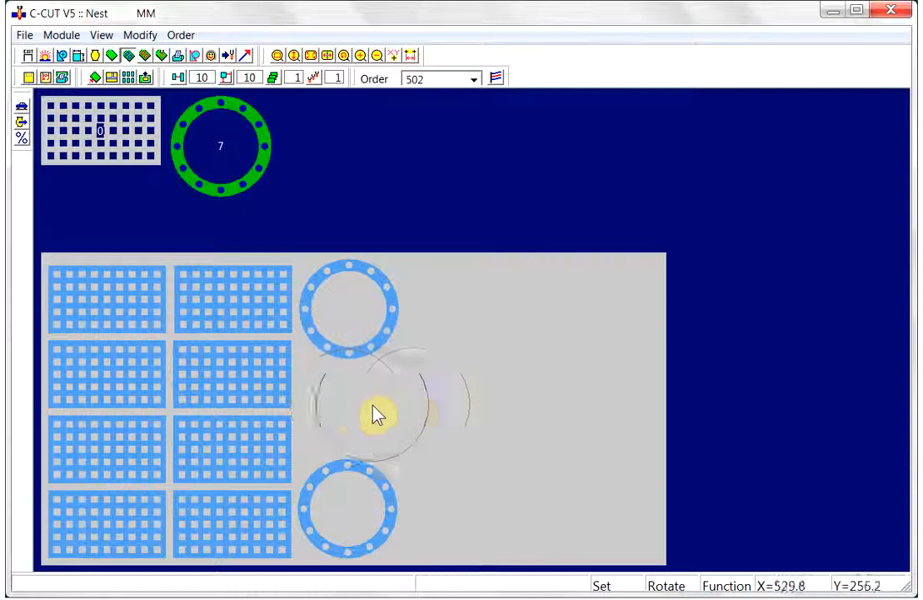
{"action": "left_click", "coordinate": [408, 409]}
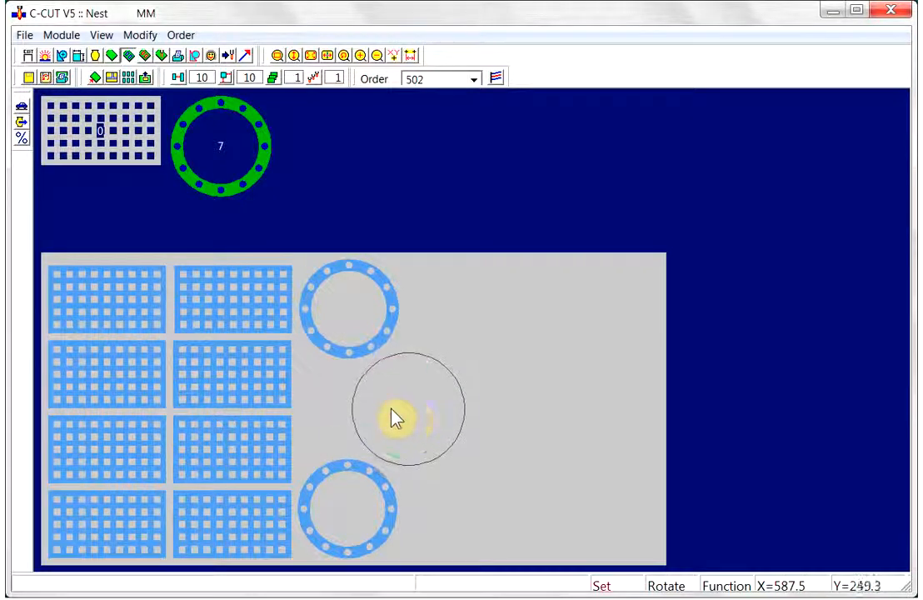
{"action": "left_click", "coordinate": [320, 409]}
{"action": "left_click", "coordinate": [320, 409]}
{"action": "left_click", "coordinate": [377, 411]}
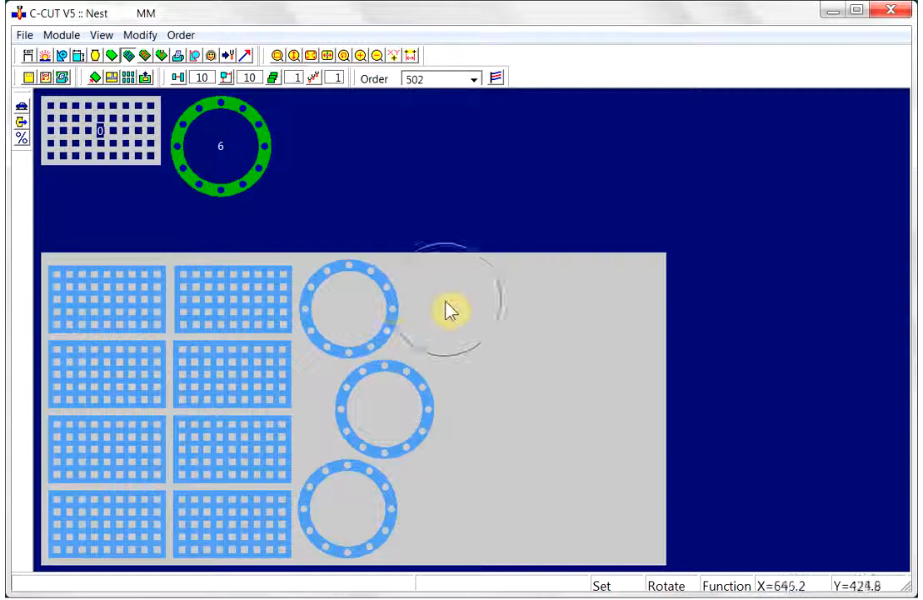
- Place three more ring flanges in a second column: top, bottom, and the nested middle position
{"action": "left_click", "coordinate": [455, 311]}
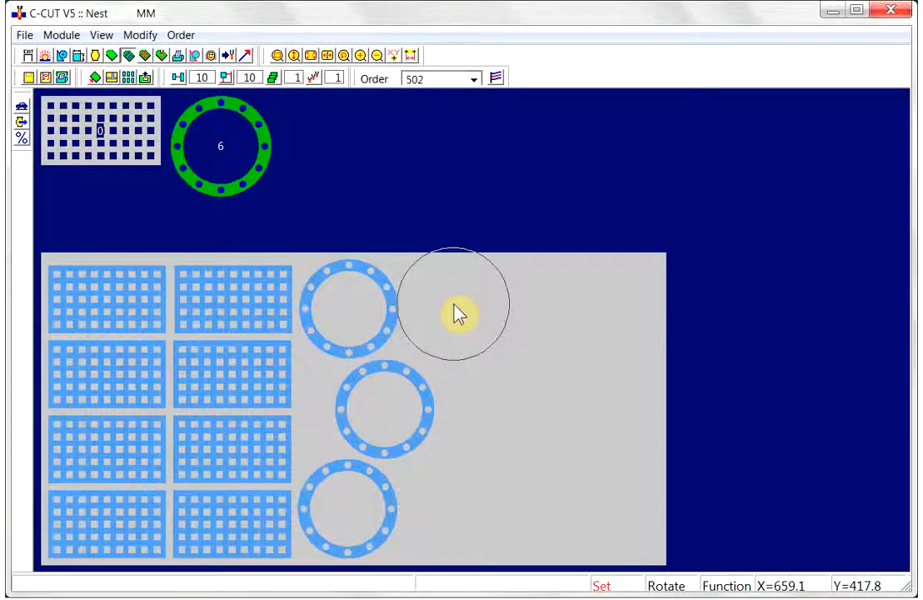
{"action": "left_click", "coordinate": [455, 311]}
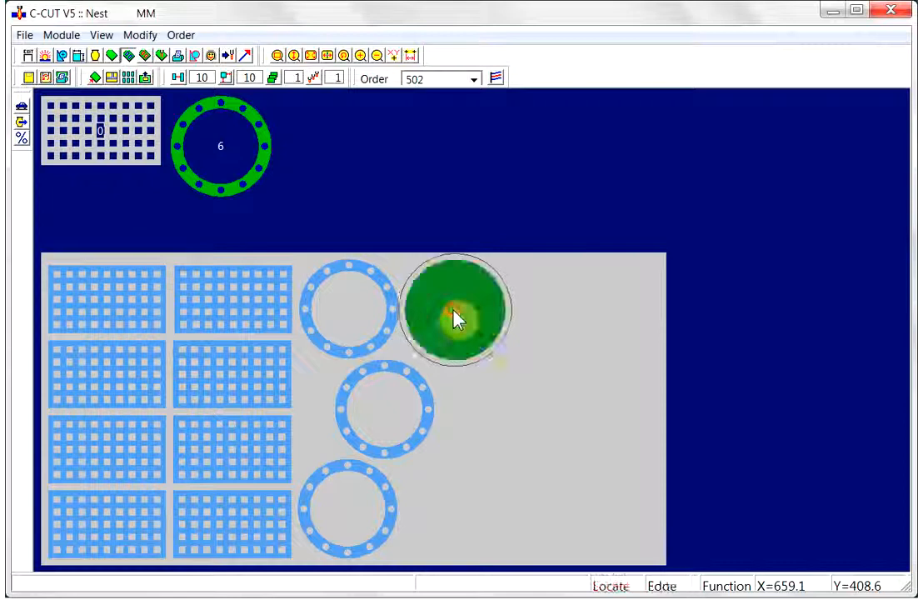
{"action": "left_click", "coordinate": [454, 518]}
{"action": "left_click", "coordinate": [454, 519]}
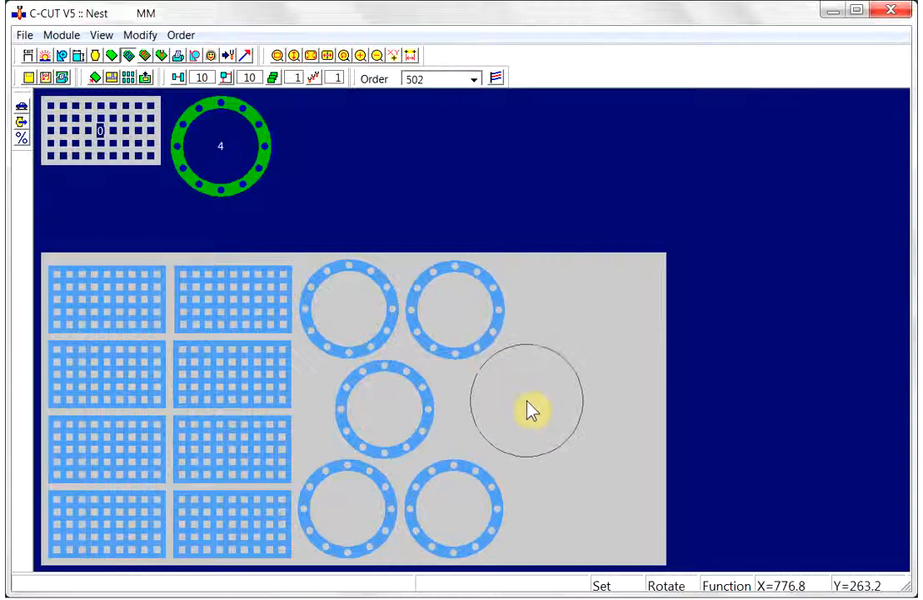
{"action": "left_click", "coordinate": [527, 419]}
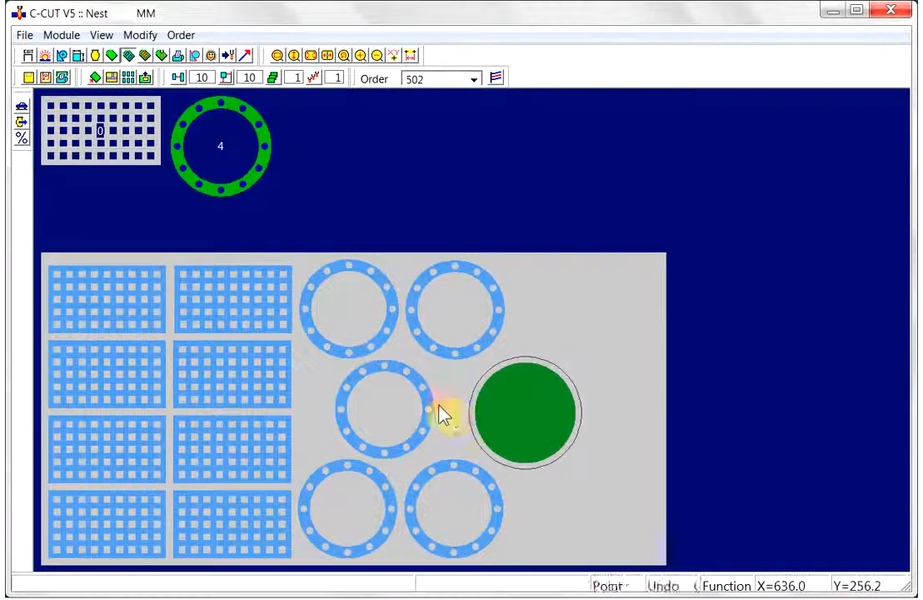
{"action": "left_click", "coordinate": [503, 423]}
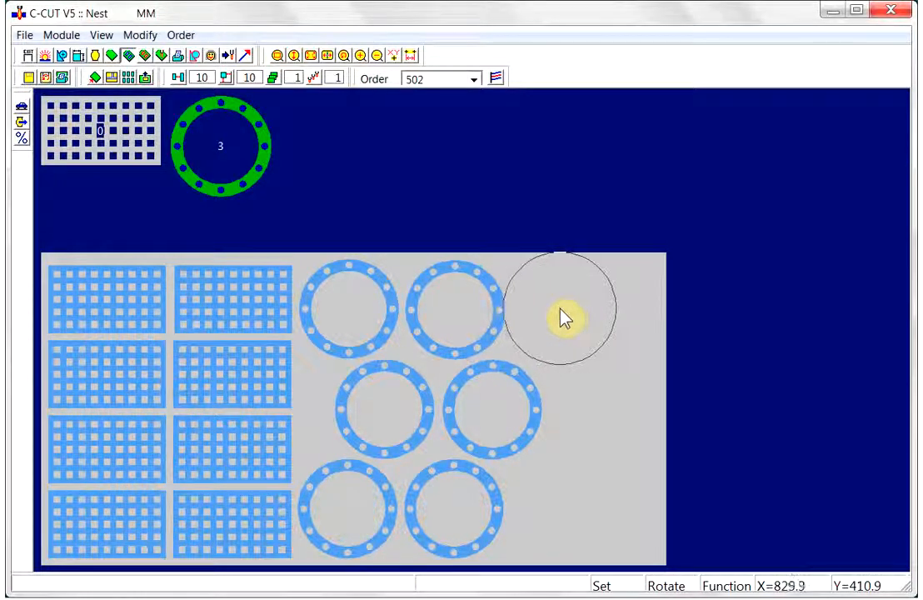
- Place a ring flange at the top of a third column next to the existing flanges
{"action": "left_click", "coordinate": [559, 311]}
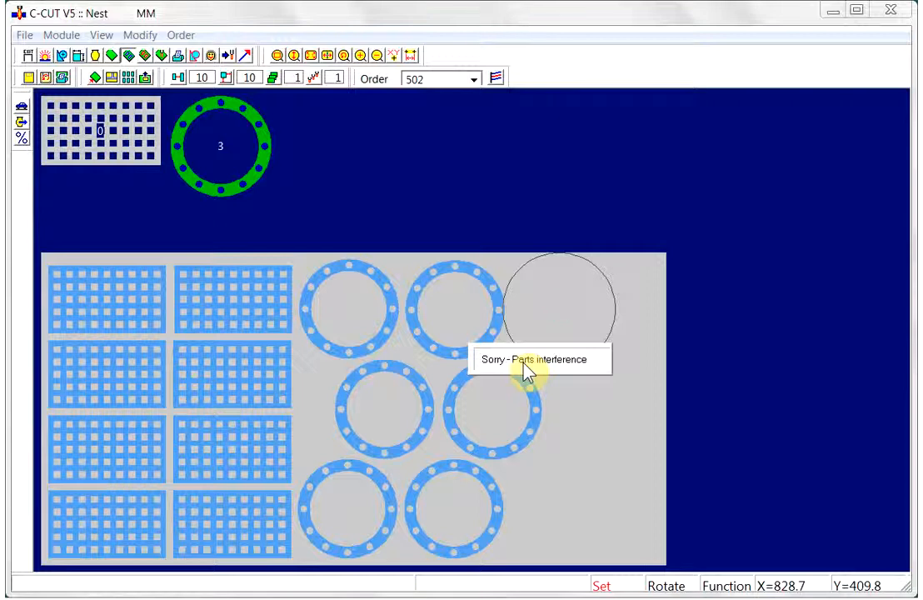
{"action": "left_click", "coordinate": [556, 311]}
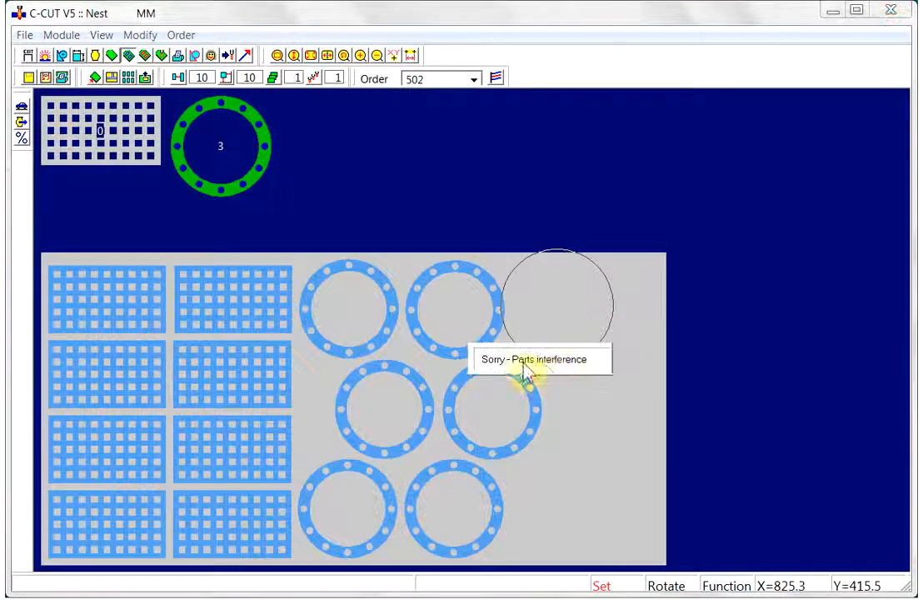
{"action": "left_click", "coordinate": [572, 312]}
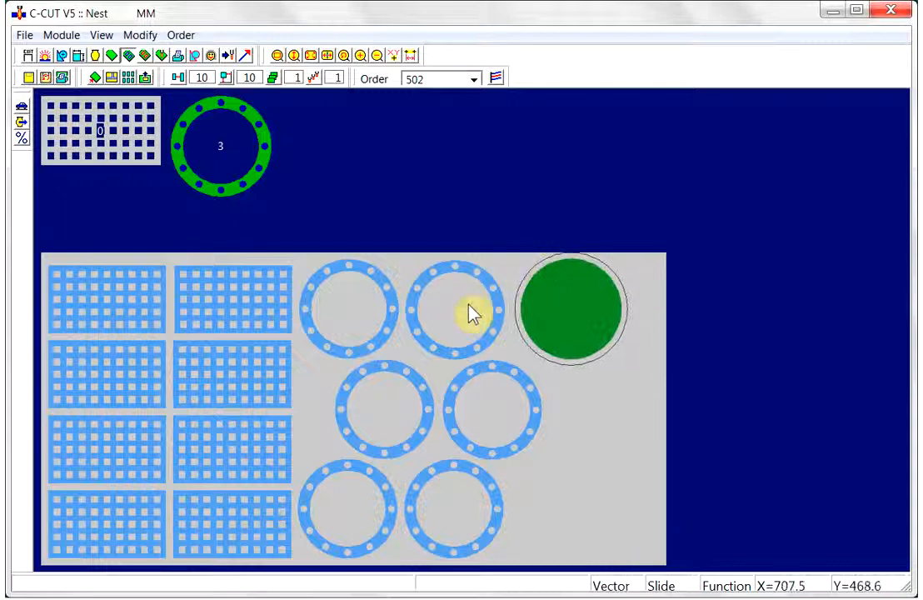
{"action": "left_click", "coordinate": [574, 341]}
{"action": "left_click", "coordinate": [573, 344]}
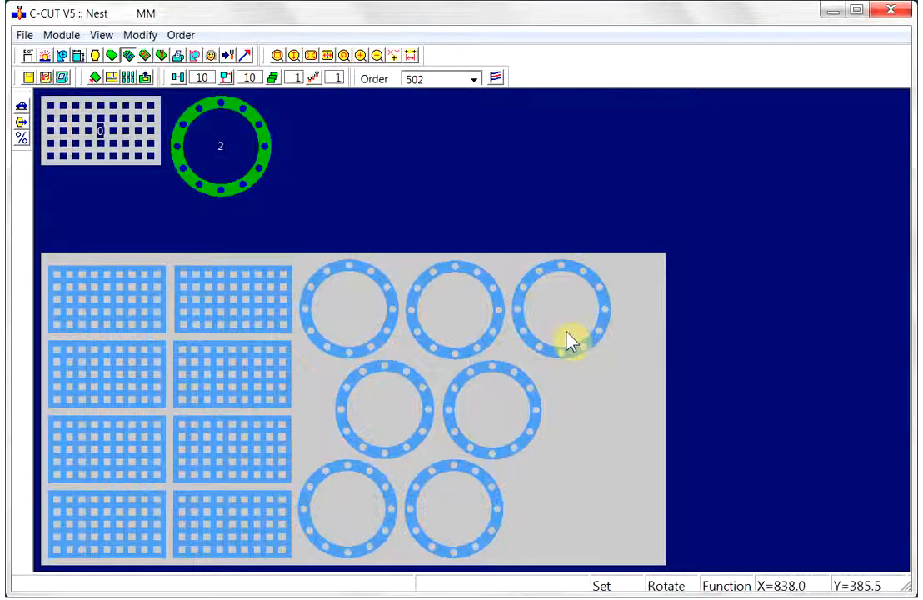
- Place the last two ring flanges at the bottom and middle of the third column, then open the Cut module
{"action": "left_click", "coordinate": [557, 525]}
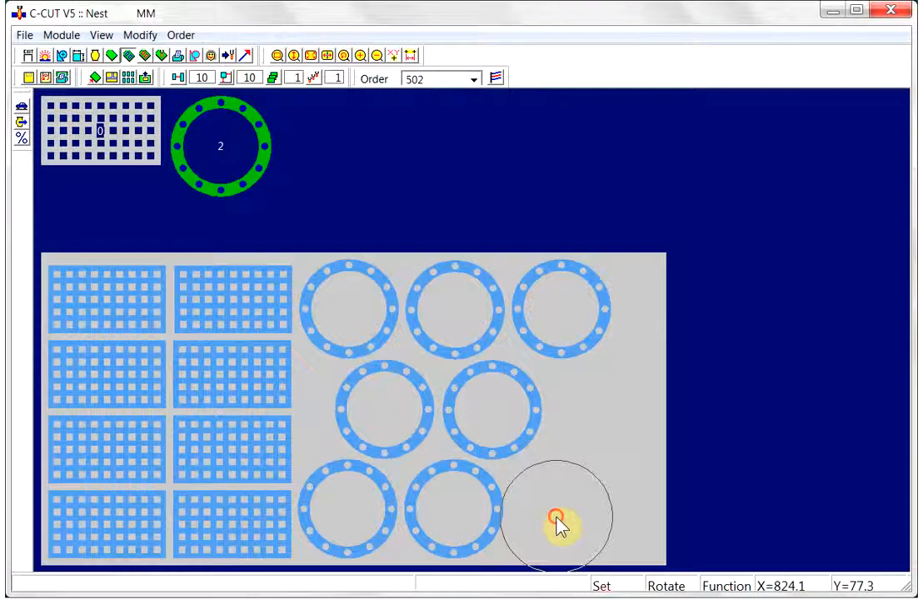
{"action": "left_click", "coordinate": [571, 462]}
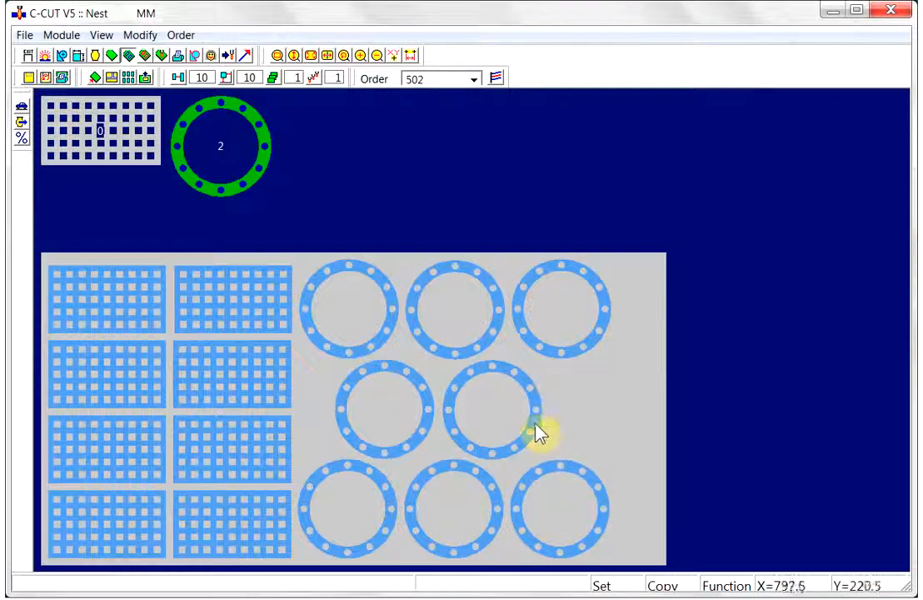
{"action": "left_click", "coordinate": [537, 432]}
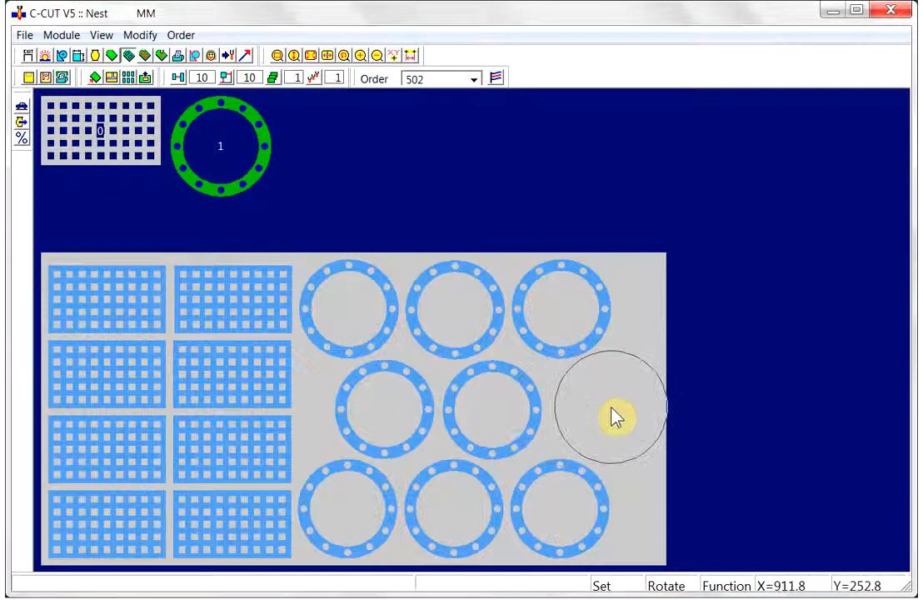
{"action": "left_click", "coordinate": [610, 409]}
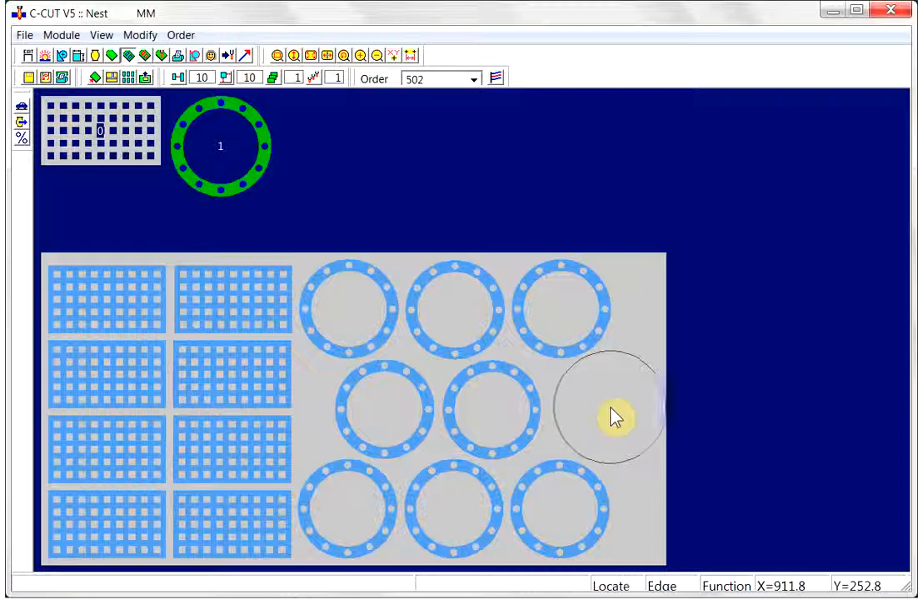
{"action": "left_click", "coordinate": [540, 425]}
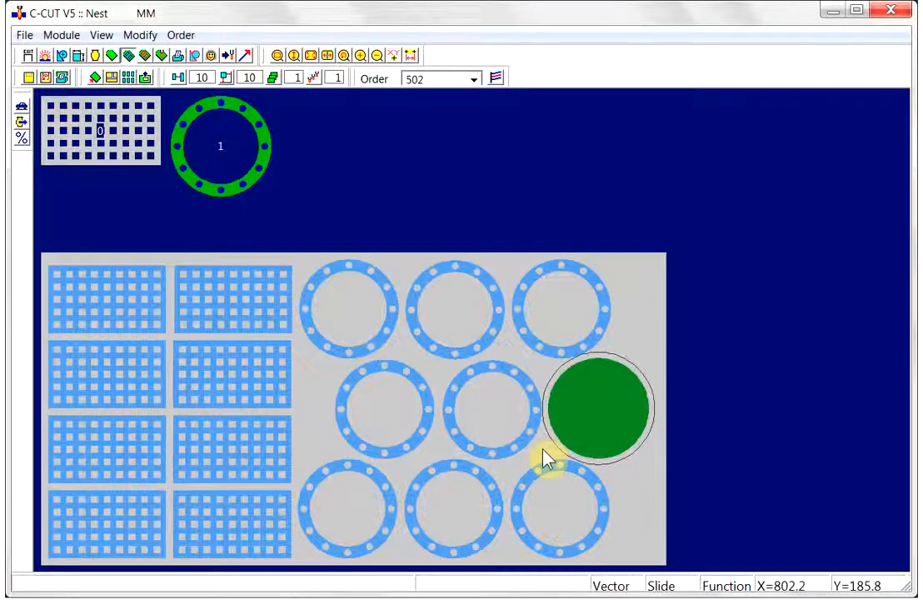
{"action": "left_click", "coordinate": [597, 403]}
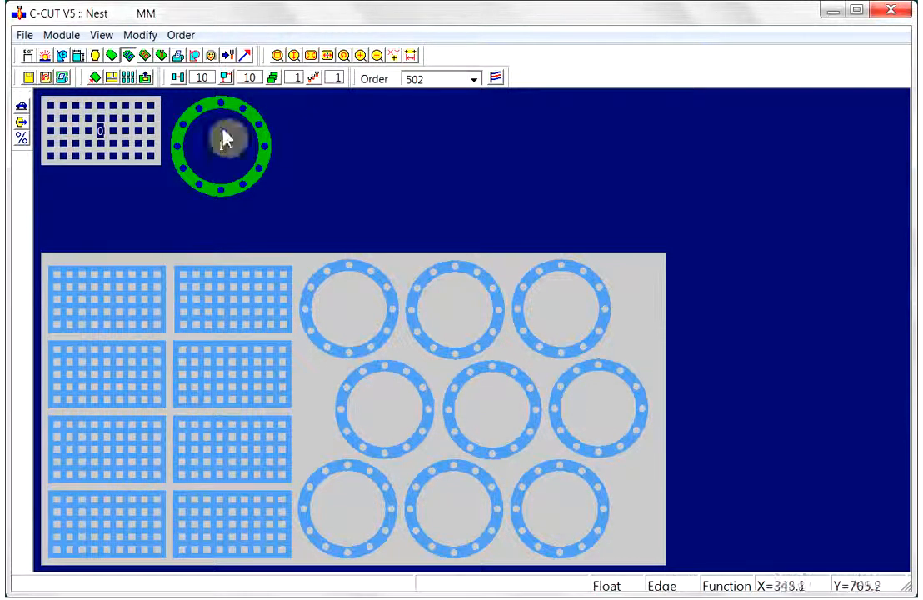
{"action": "left_click", "coordinate": [145, 54]}
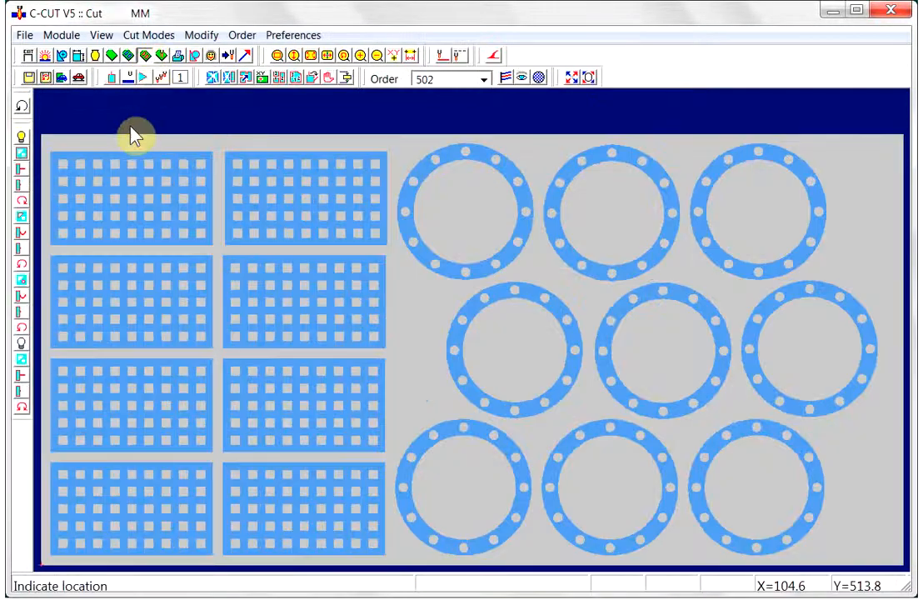
- Run automatic cutting on all parts nested on the plate
{"action": "left_click", "coordinate": [78, 77]}
{"action": "left_click", "coordinate": [389, 518]}
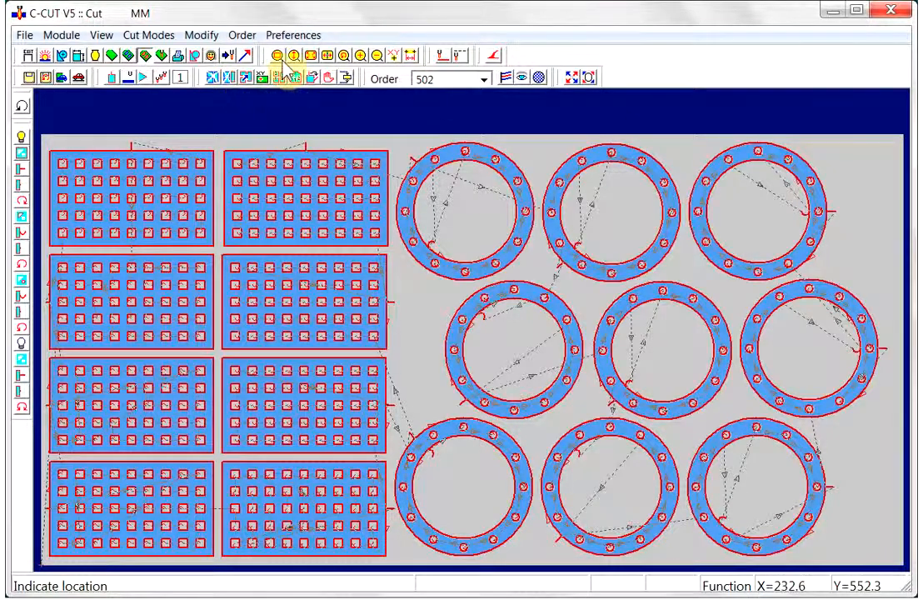
- Undo the latest automatic cuts on the upper-right ring flange
{"action": "left_click", "coordinate": [277, 55]}
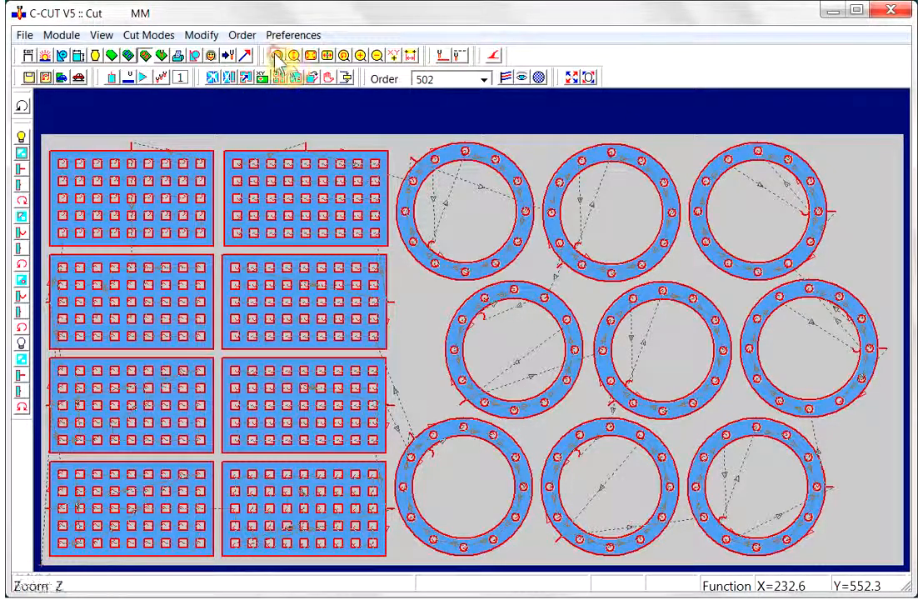
{"action": "left_click", "coordinate": [683, 131]}
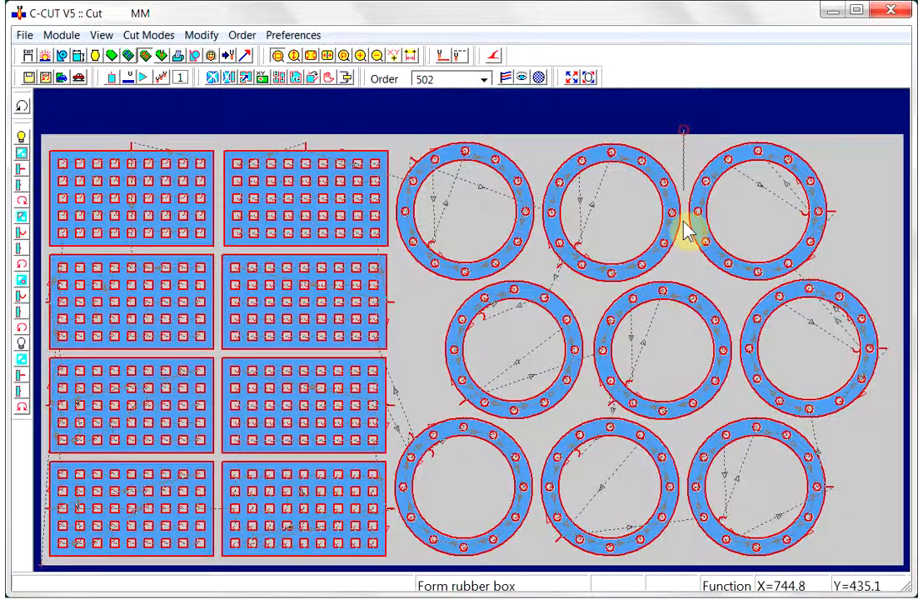
{"action": "left_click", "coordinate": [838, 300]}
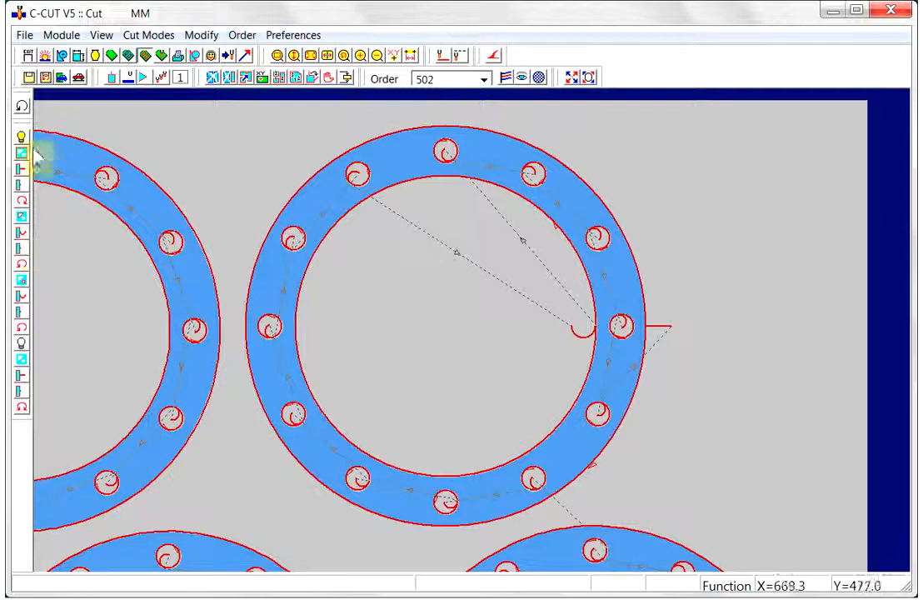
{"action": "left_click", "coordinate": [22, 111]}
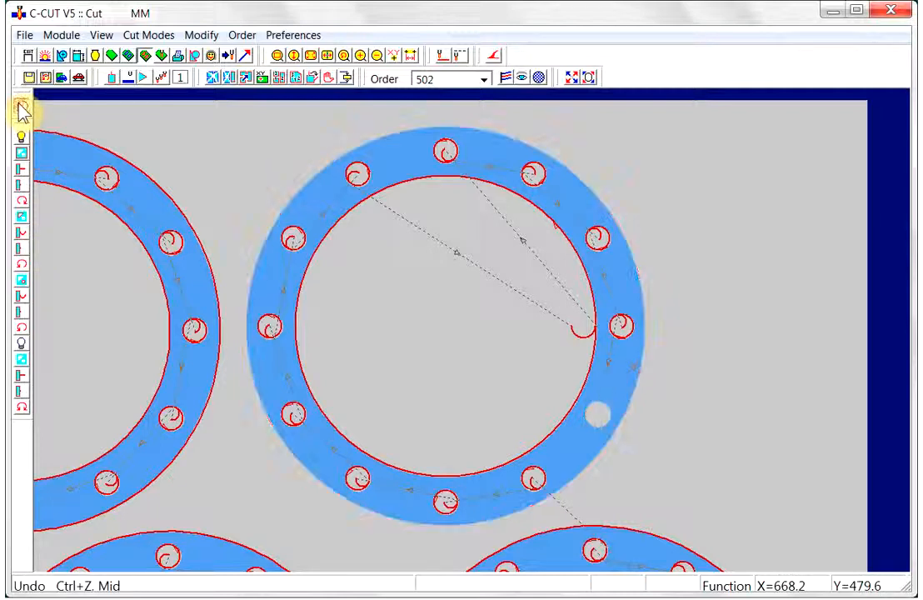
{"action": "left_click", "coordinate": [22, 111]}
{"action": "left_click", "coordinate": [21, 111]}
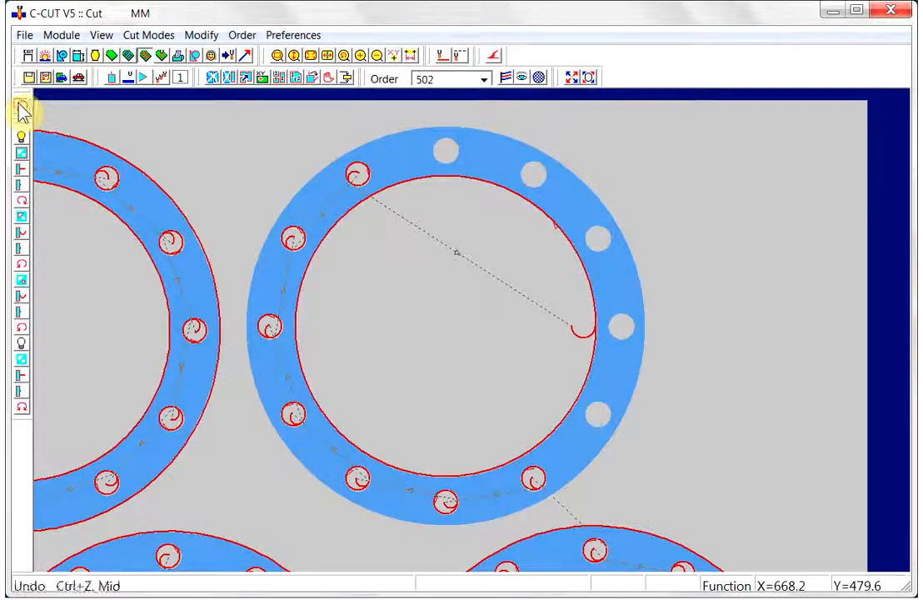
{"action": "left_click", "coordinate": [22, 111]}
{"action": "left_click", "coordinate": [21, 111]}
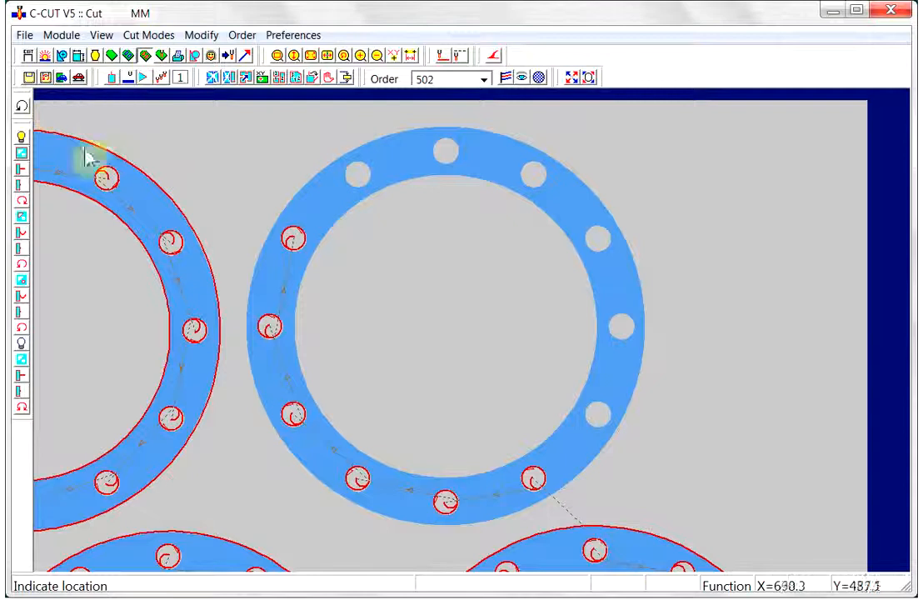
- Set the hole lead-in offset to 1.800 * R
{"action": "left_click", "coordinate": [25, 303]}
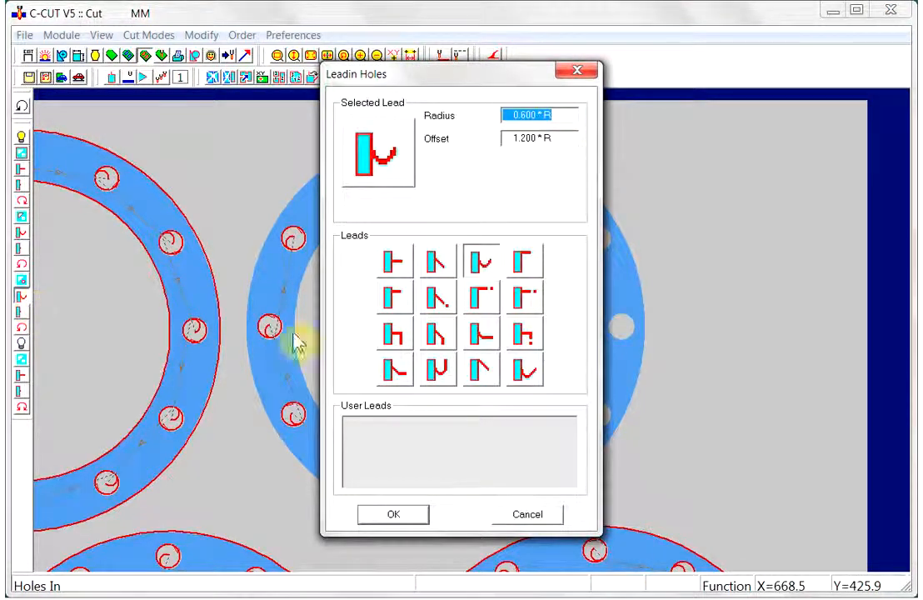
{"action": "left_click", "coordinate": [520, 137]}
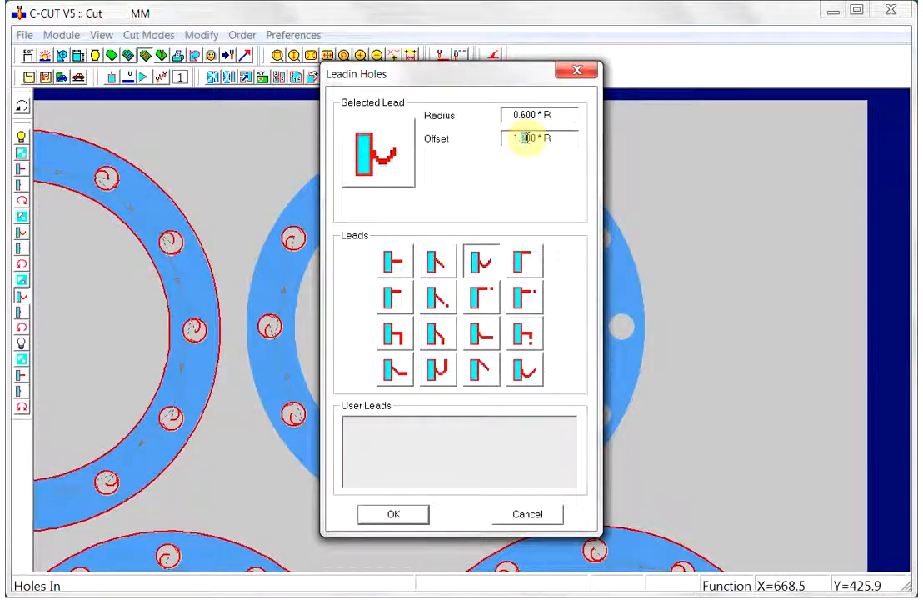
{"action": "left_click", "coordinate": [408, 517]}
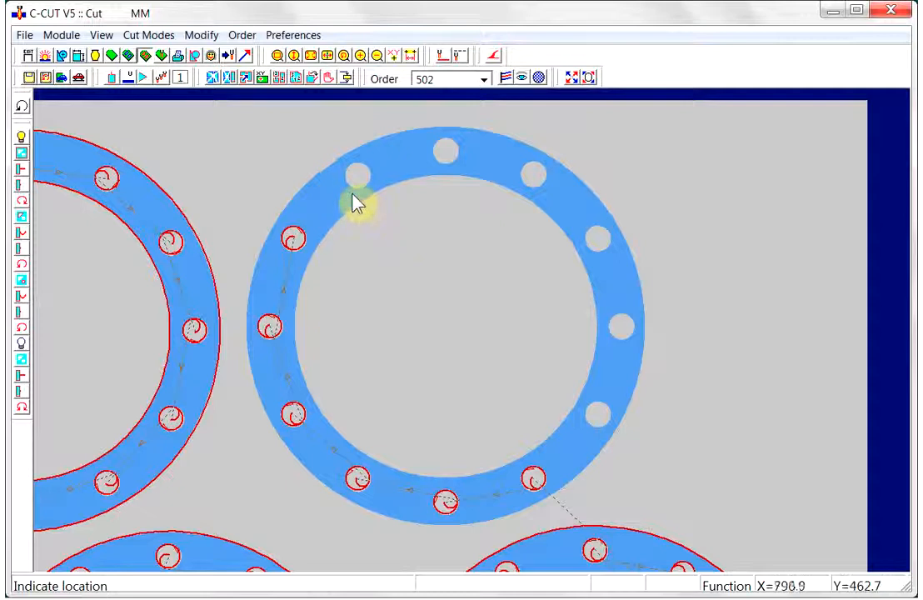
- Re-cut the flange with automatic cutting, then undo those cuts again
{"action": "left_click", "coordinate": [354, 200]}
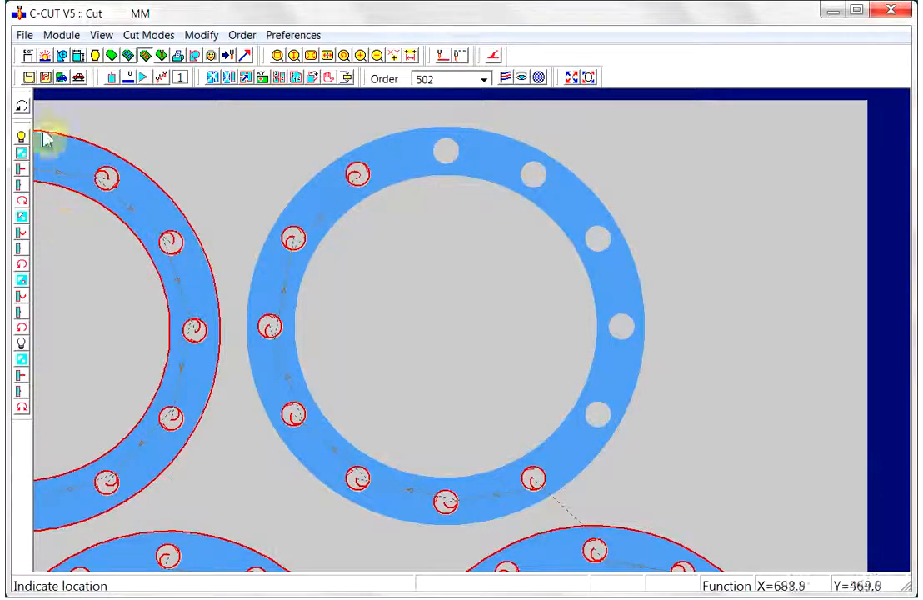
{"action": "left_click", "coordinate": [78, 78]}
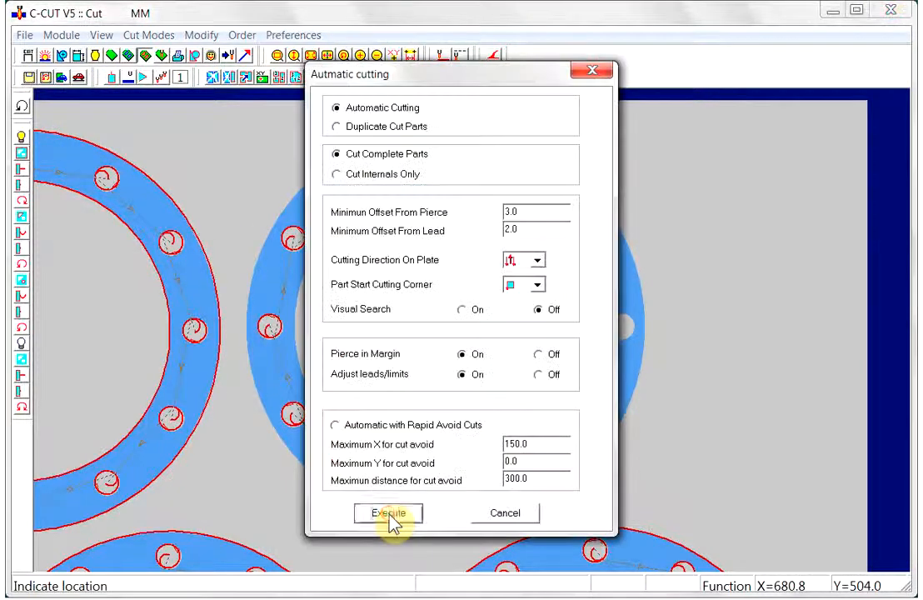
{"action": "left_click", "coordinate": [388, 513]}
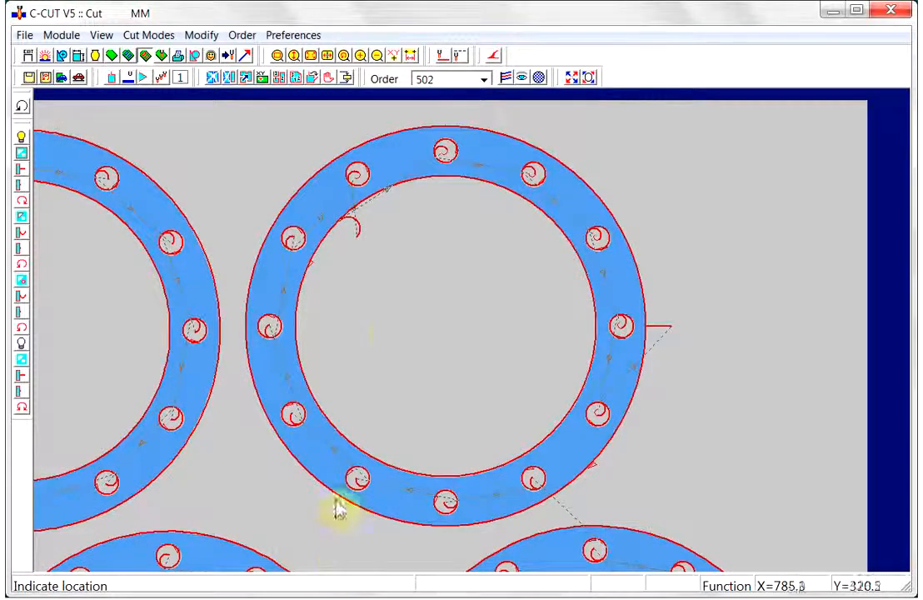
{"action": "left_click", "coordinate": [292, 230]}
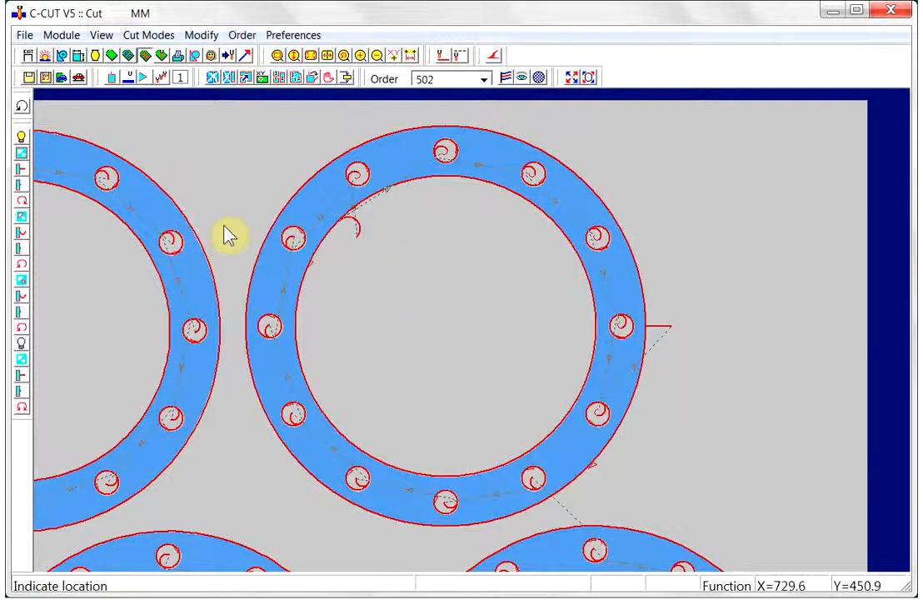
{"action": "left_click", "coordinate": [22, 106]}
{"action": "left_click", "coordinate": [23, 107]}
{"action": "left_click", "coordinate": [23, 107]}
{"action": "left_click", "coordinate": [22, 107]}
{"action": "left_click", "coordinate": [22, 107]}
{"action": "left_click", "coordinate": [22, 106]}
{"action": "left_click", "coordinate": [22, 107]}
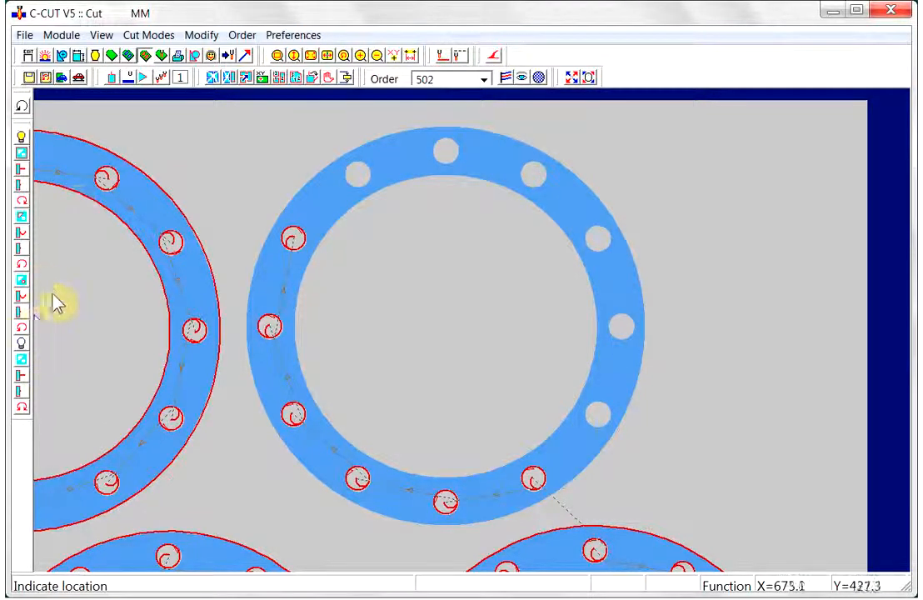
- Select the straight hole lead-in and set its offset to 1.4 * R
{"action": "left_click", "coordinate": [21, 298]}
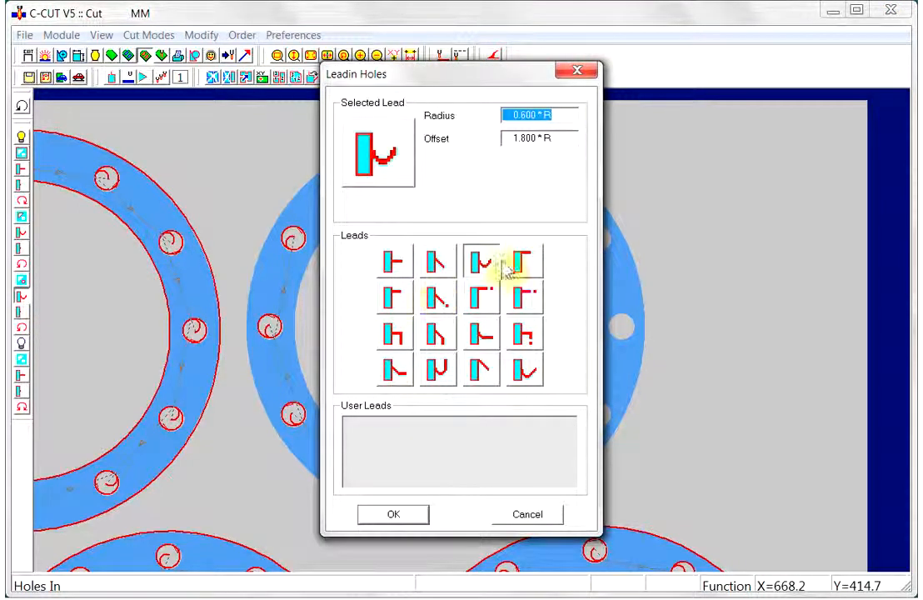
{"action": "left_click", "coordinate": [395, 263]}
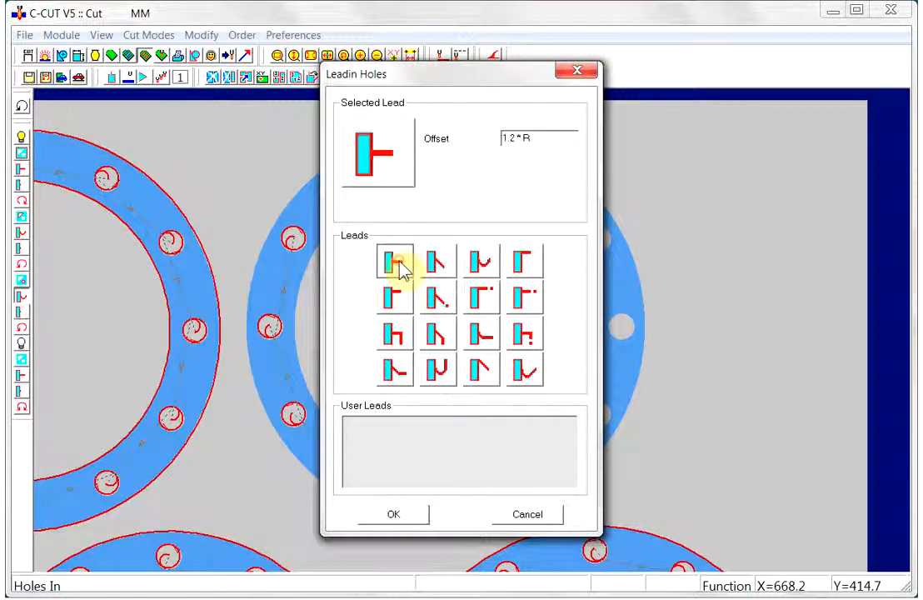
{"action": "left_click", "coordinate": [510, 139]}
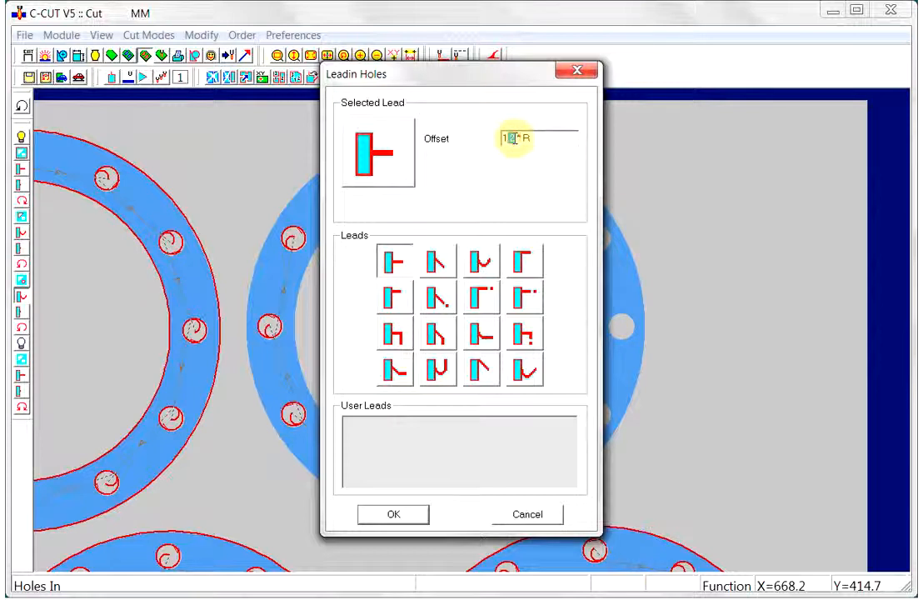
{"action": "type", "text": "4"}
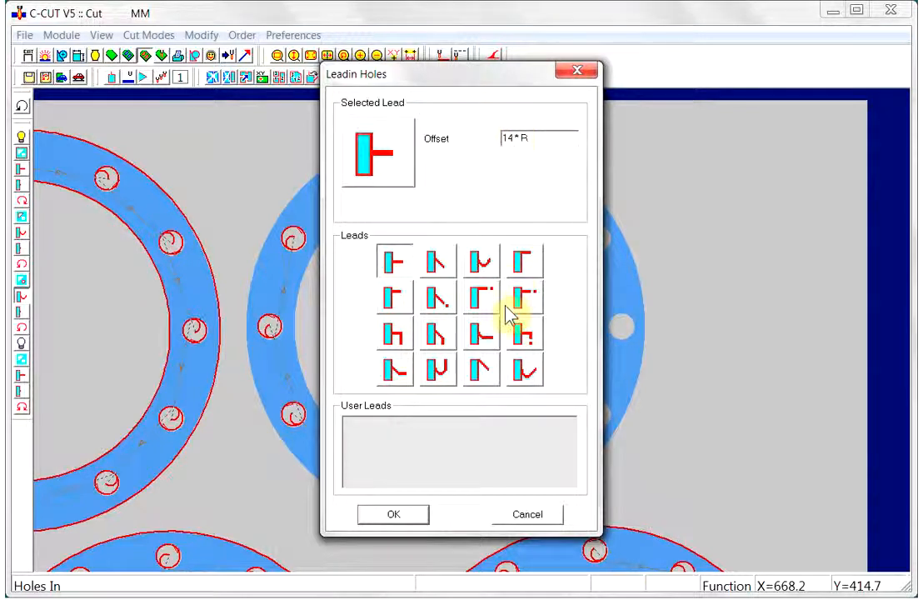
{"action": "left_click", "coordinate": [505, 137]}
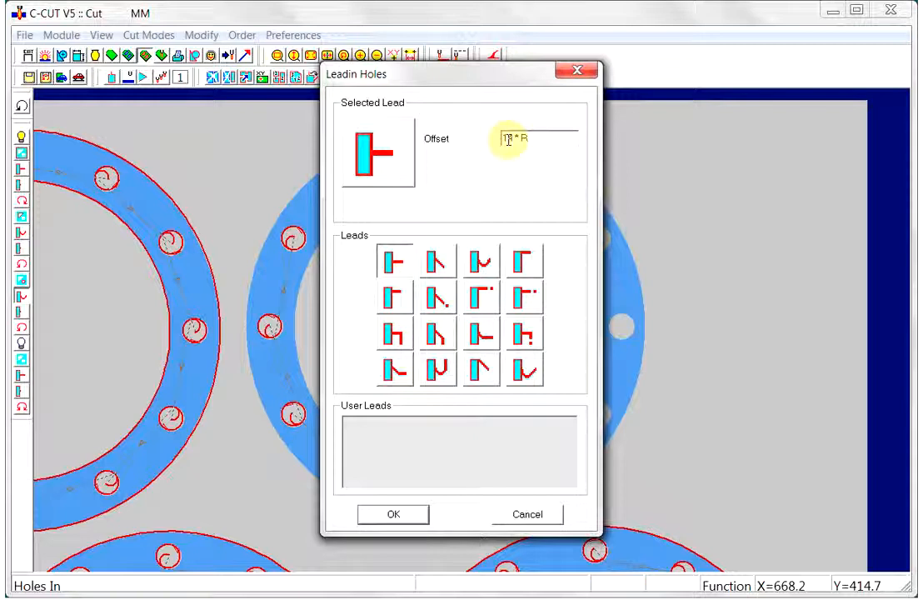
{"action": "left_click", "coordinate": [482, 297]}
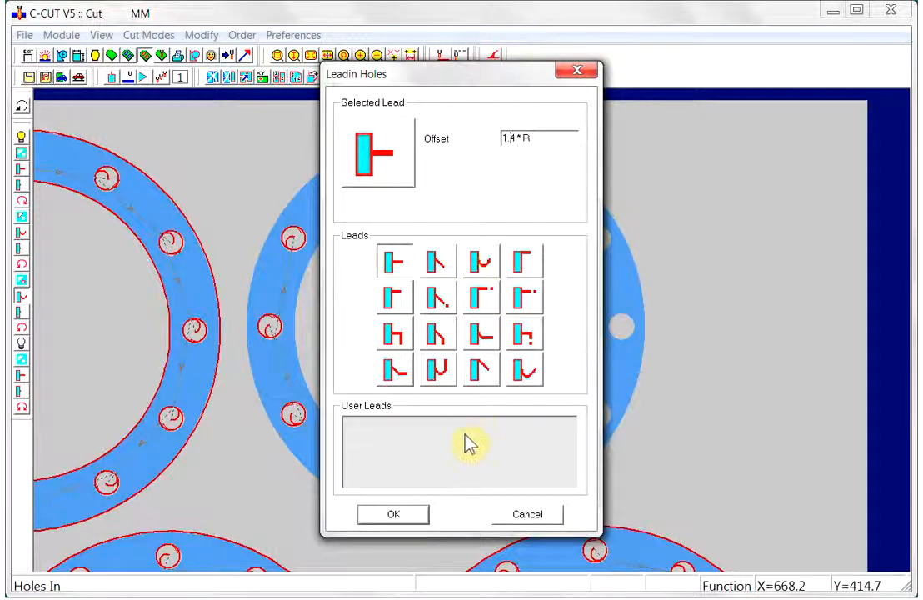
{"action": "left_click", "coordinate": [404, 515]}
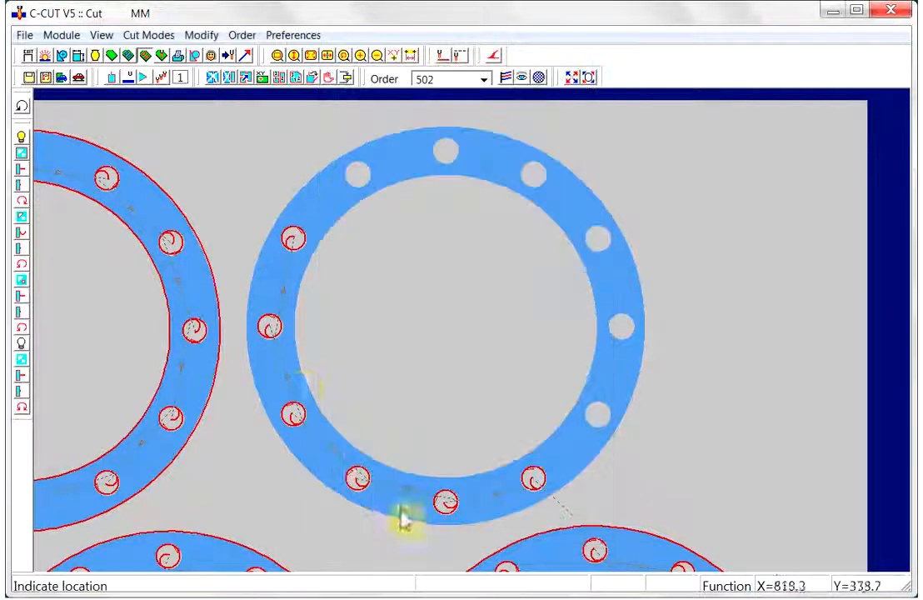
- Run automatic cutting to re-cut the flange with the new hole lead-ins
{"action": "left_click", "coordinate": [78, 76]}
{"action": "left_click", "coordinate": [393, 517]}
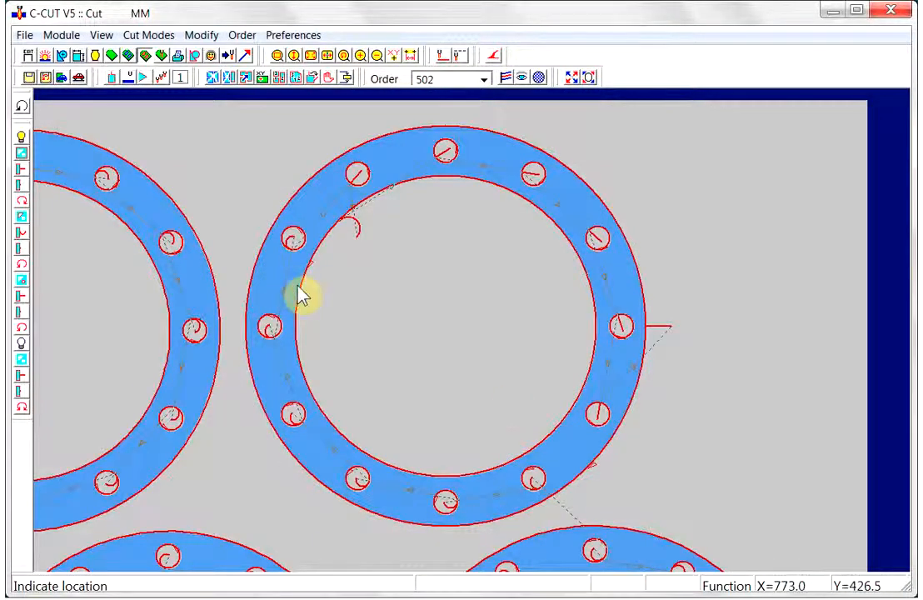
- Switch to the NC module and generate the NC program for order 502
{"action": "left_click", "coordinate": [161, 56]}
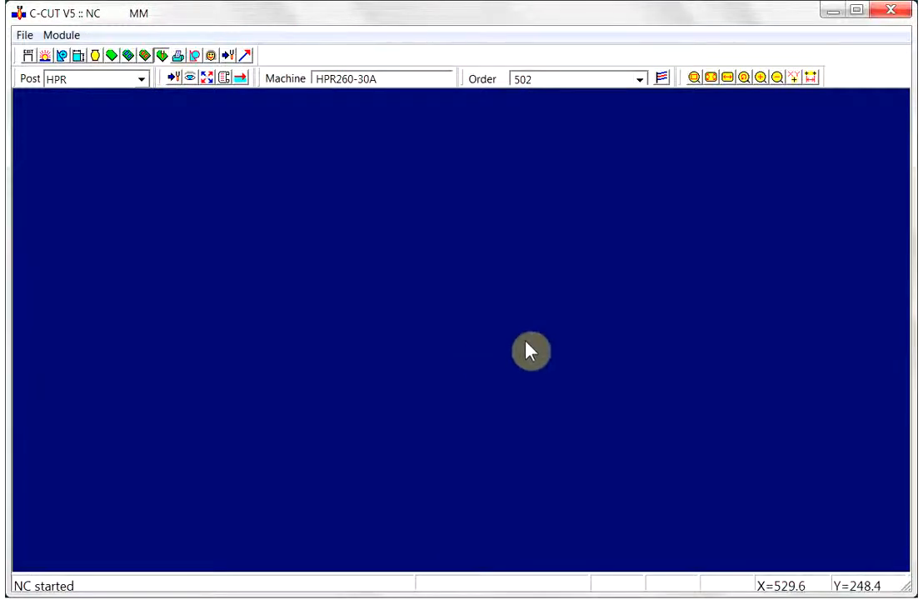
{"action": "left_click", "coordinate": [222, 79]}
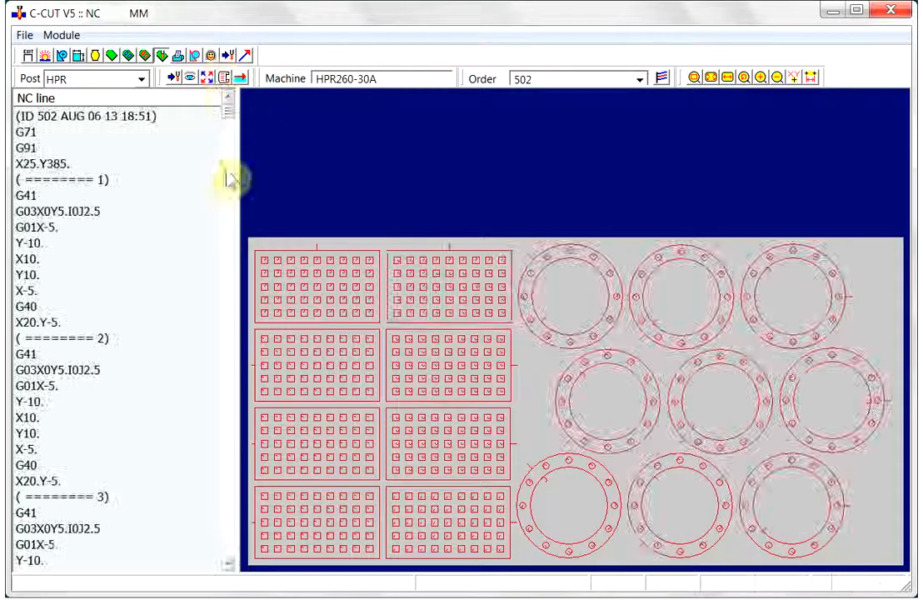
- Scroll through the NC code and zoom into the flanges to inspect the cutting paths
{"action": "left_click_drag", "start_coordinate": [227, 108], "coordinate": [229, 508]}
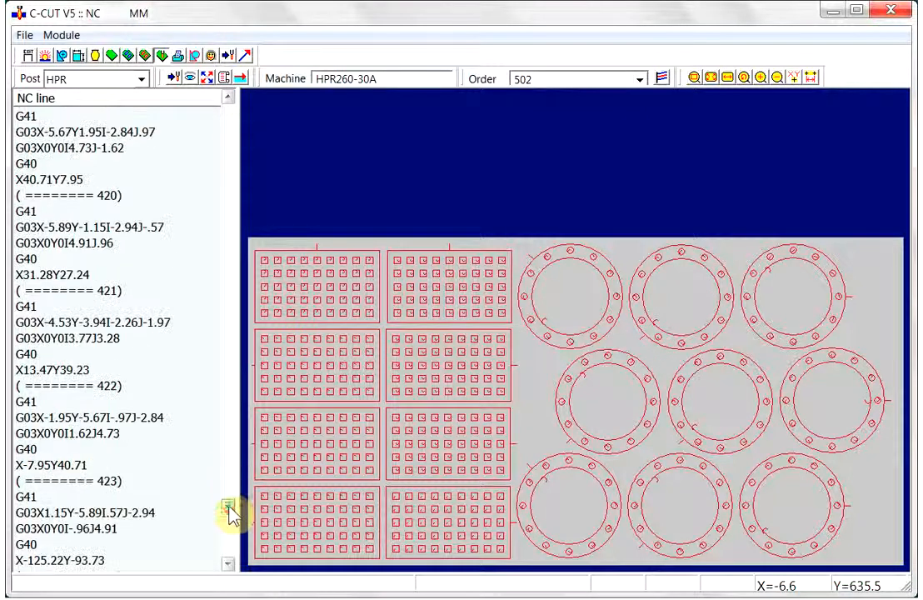
{"action": "left_click", "coordinate": [121, 434]}
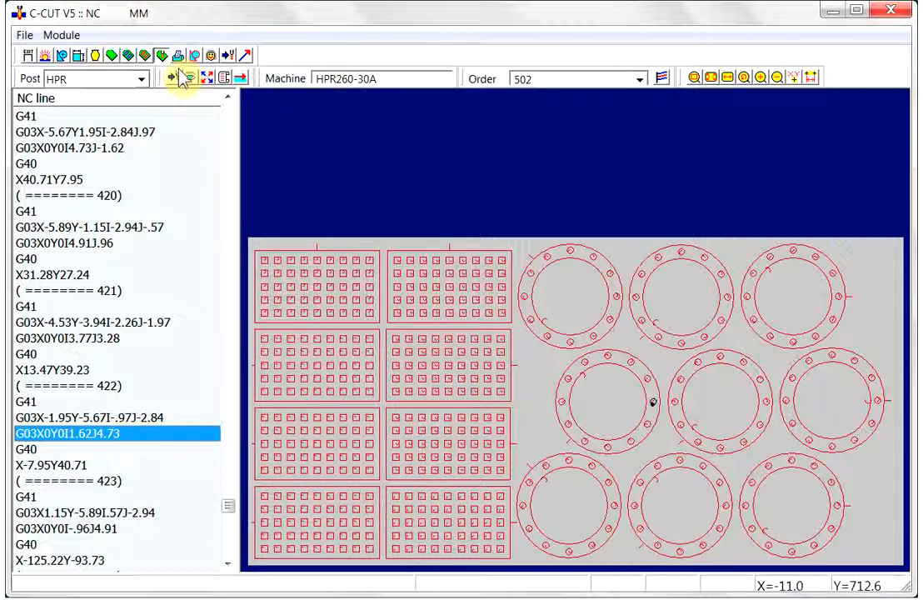
{"action": "left_click", "coordinate": [696, 84]}
{"action": "left_click_drag", "start_coordinate": [560, 292], "coordinate": [719, 528]}
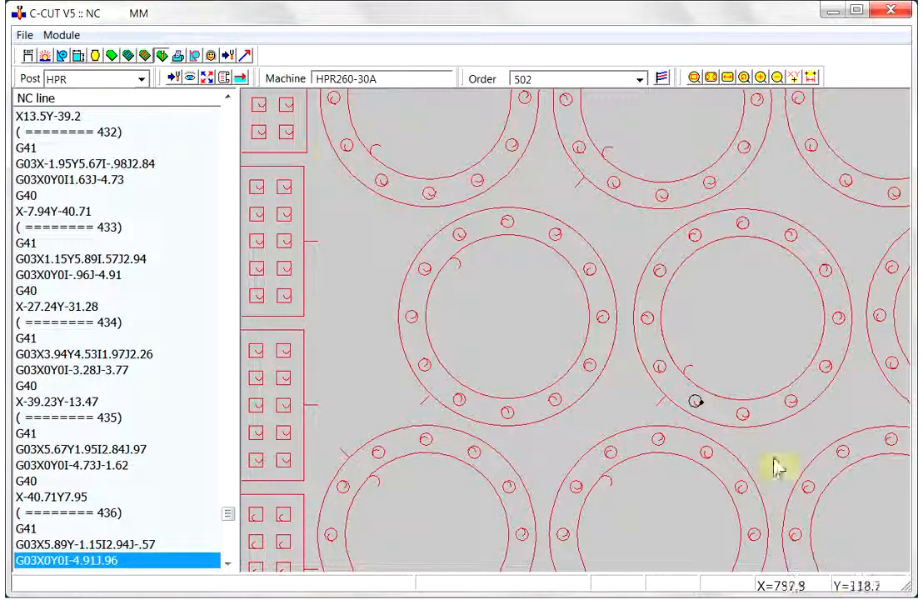
- Return to the Start module and preview model 500 and orders 501 and 502
{"action": "left_click", "coordinate": [48, 56]}
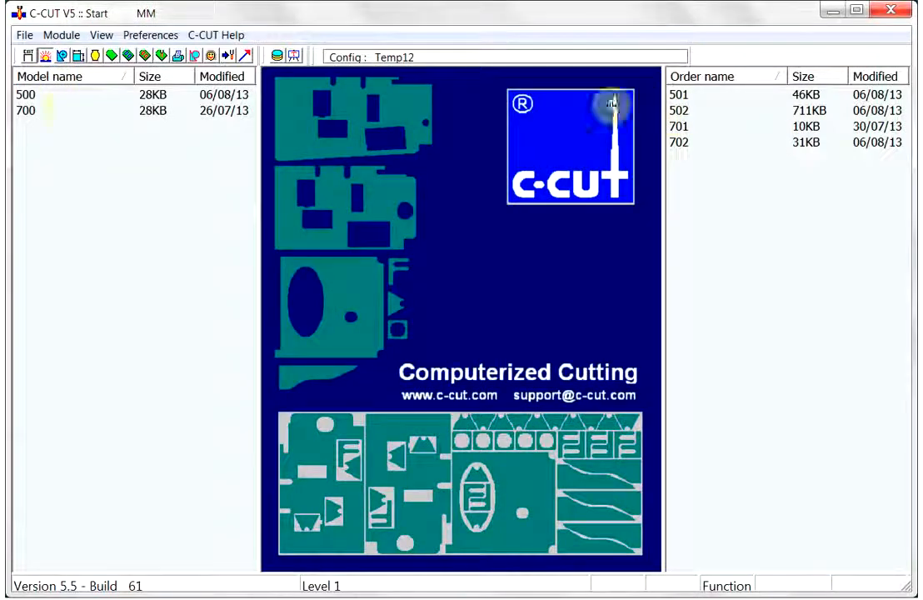
{"action": "left_click", "coordinate": [27, 95]}
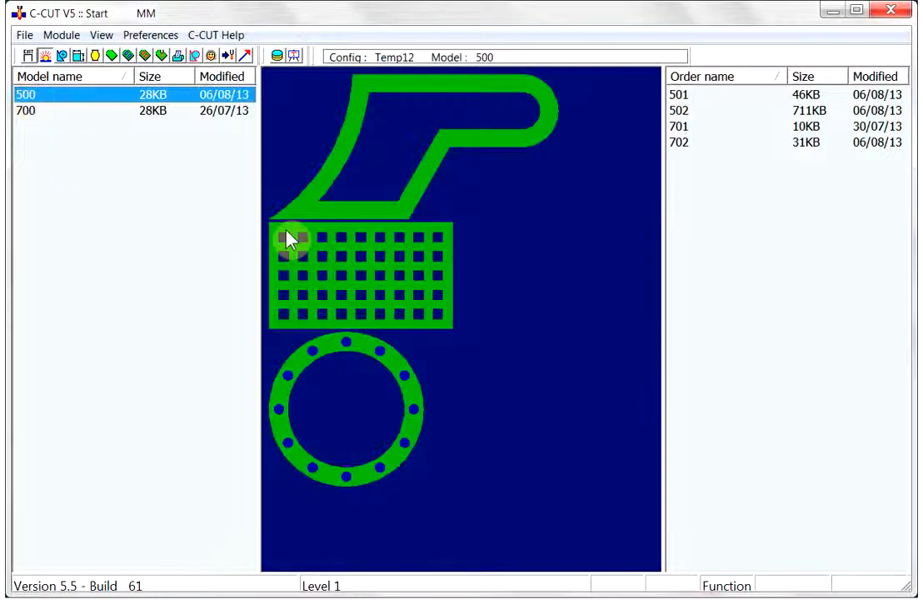
{"action": "left_click", "coordinate": [678, 94]}
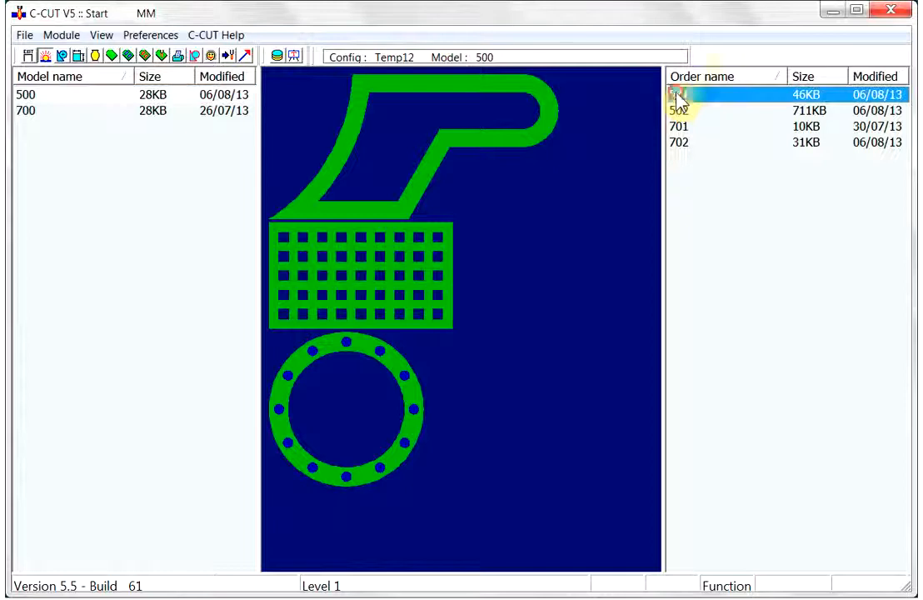
{"action": "left_click", "coordinate": [679, 112]}
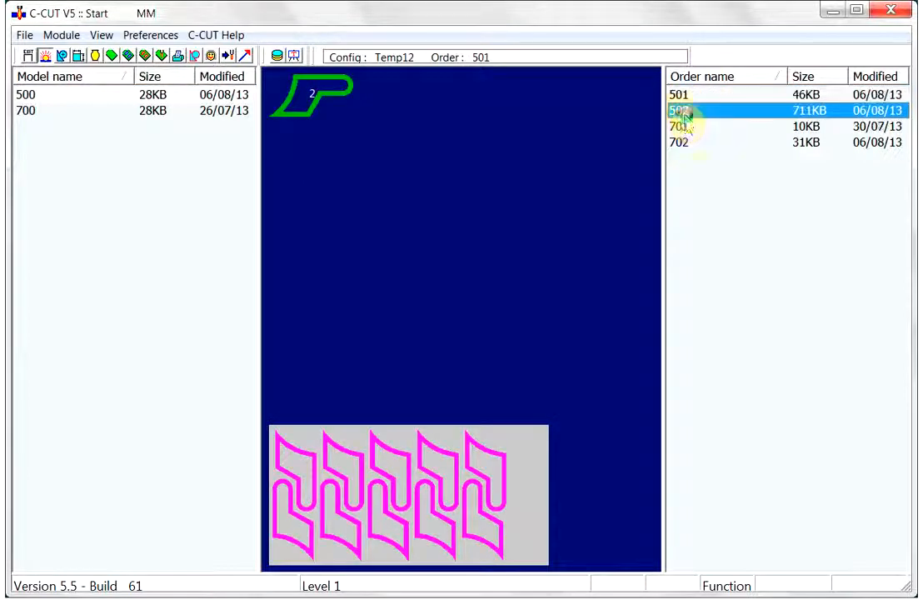